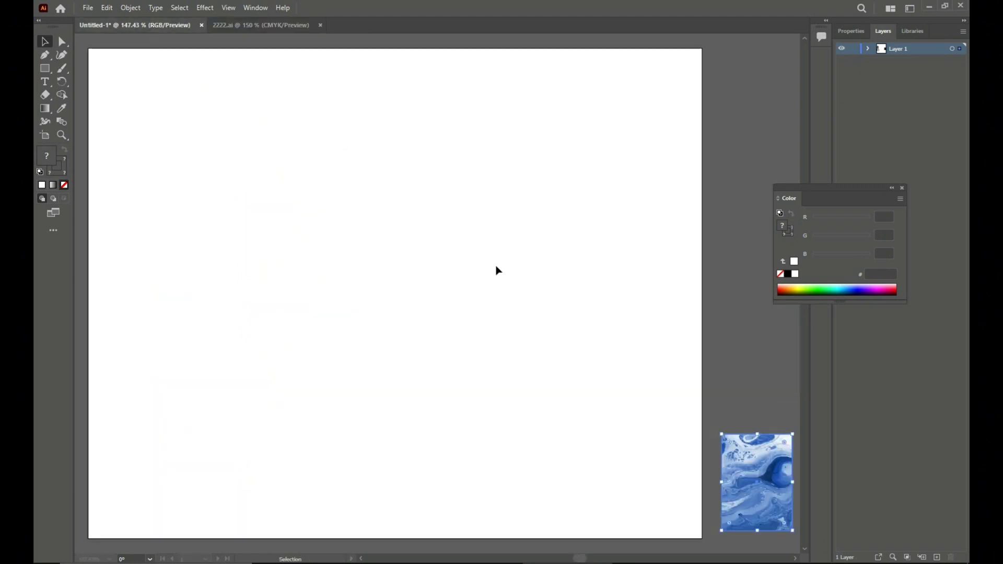
Step: Paste the fashion figure sketch onto the artboard and enlarge it until it nearly fills the page height
key("ctrl+v")
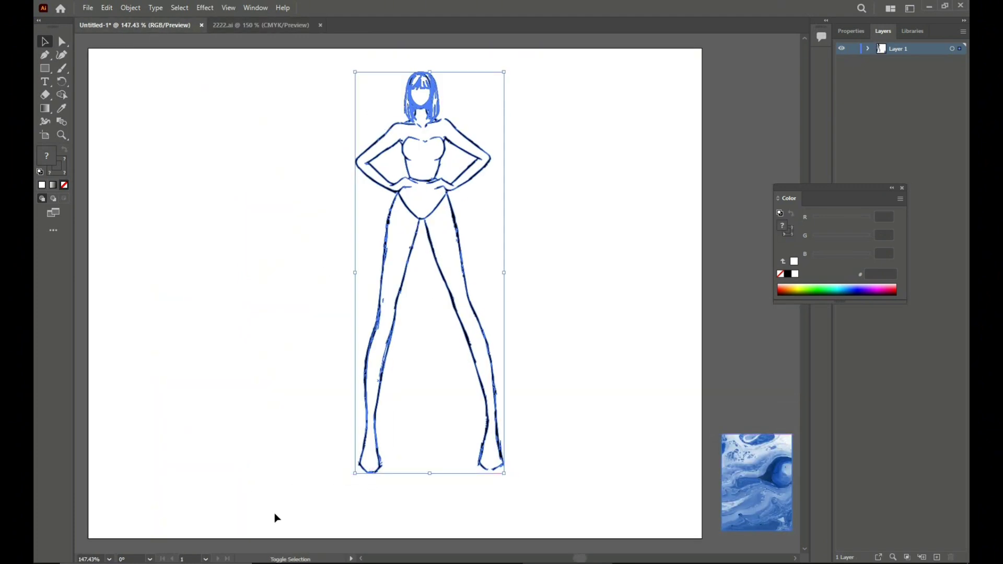
left_click_drag(357, 473, 338, 520)
left_click(562, 419)
Step: Draw the left half of a short flared skirt with the Pen tool as a closed, unfilled shape from waist to upper thigh
left_click(45, 56)
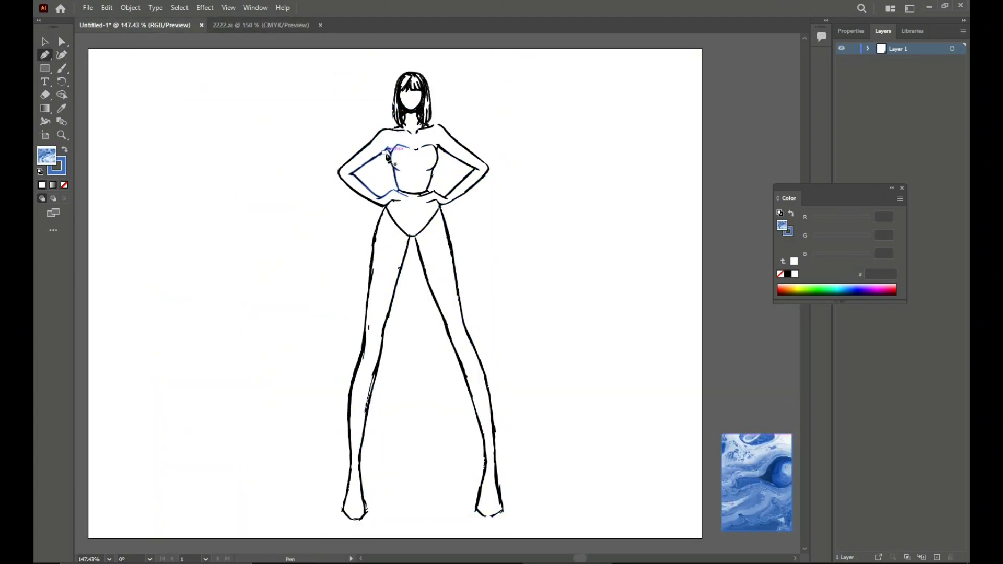
left_click(438, 146)
left_click(478, 169)
left_click(444, 196)
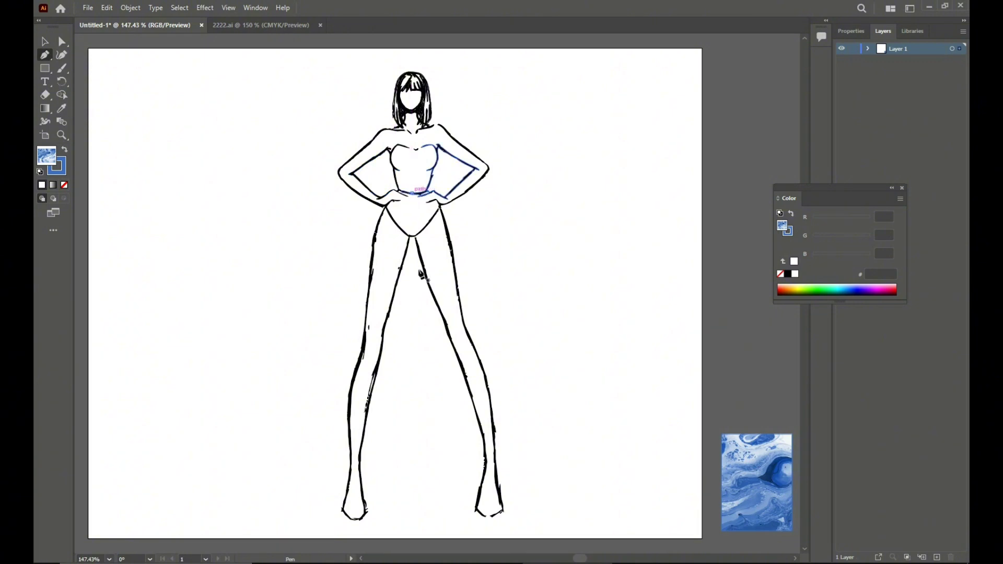
left_click(413, 274)
left_click(65, 185)
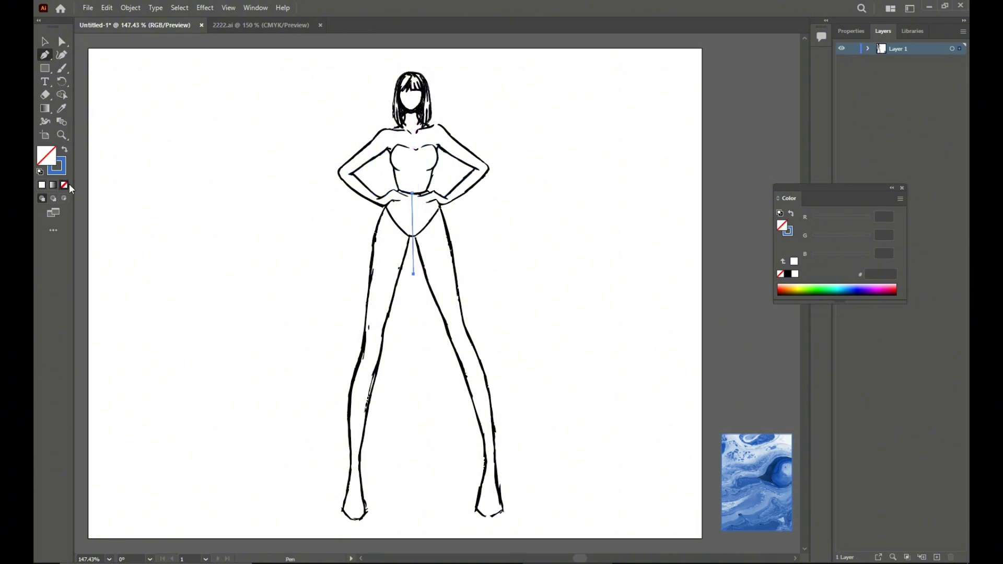
left_click(63, 168)
left_click(64, 186)
left_click(361, 271)
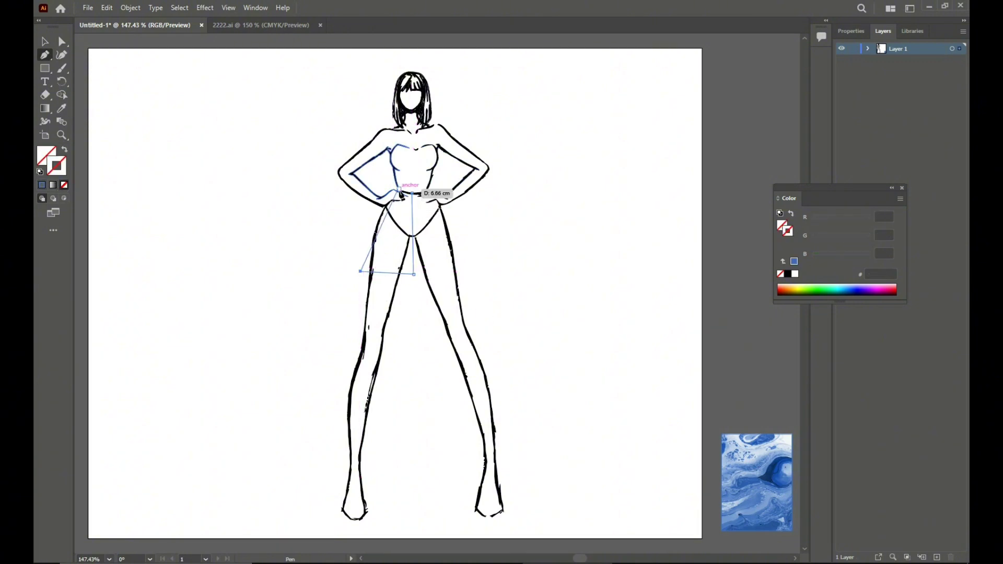
left_click_drag(398, 189, 427, 186)
left_click(398, 189)
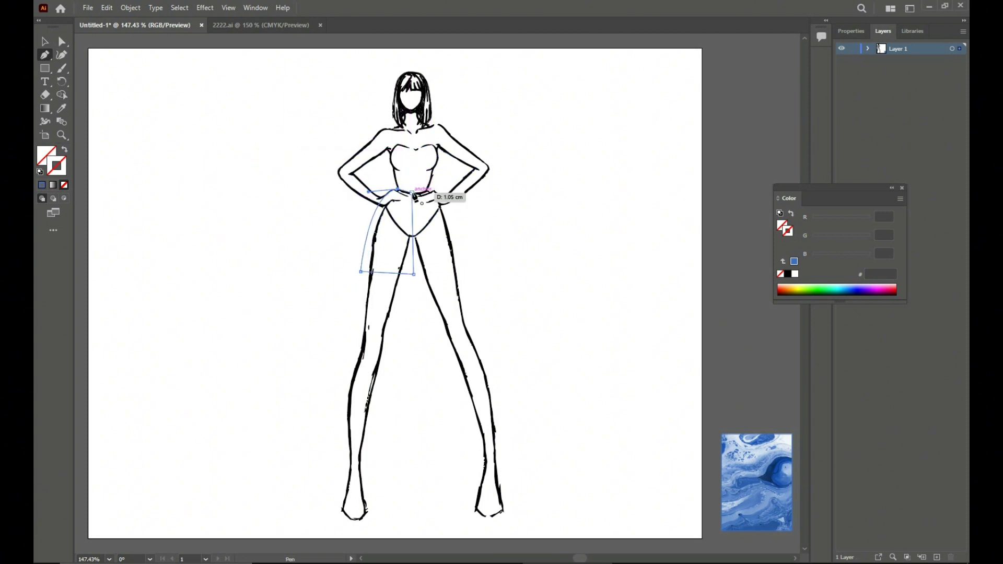
left_click(414, 195)
left_click(44, 41)
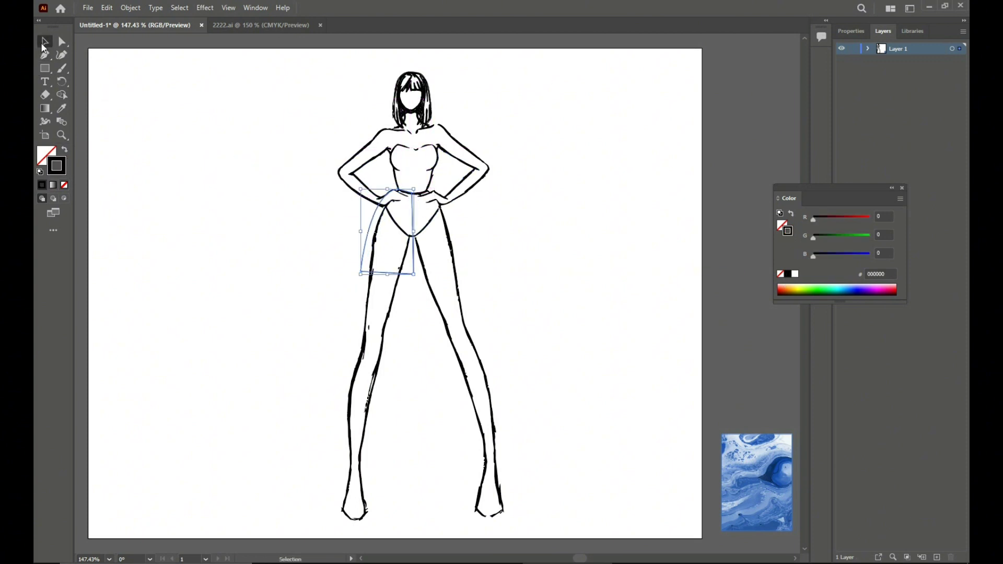
Step: Start the bodice outline with the Pen tool, tracing the torso's left side from the armpit down to the waist
left_click(44, 55)
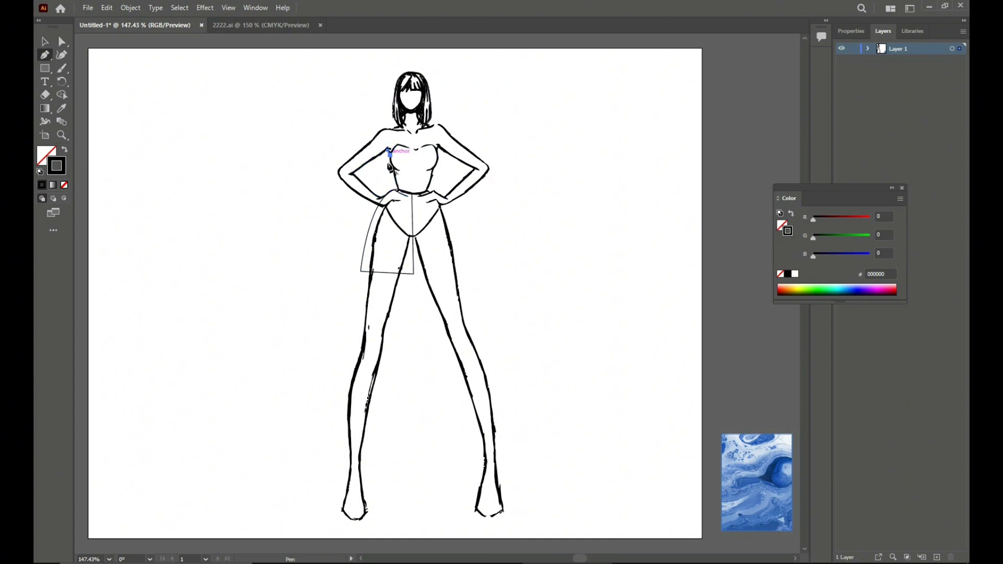
key("ctrl+plus")
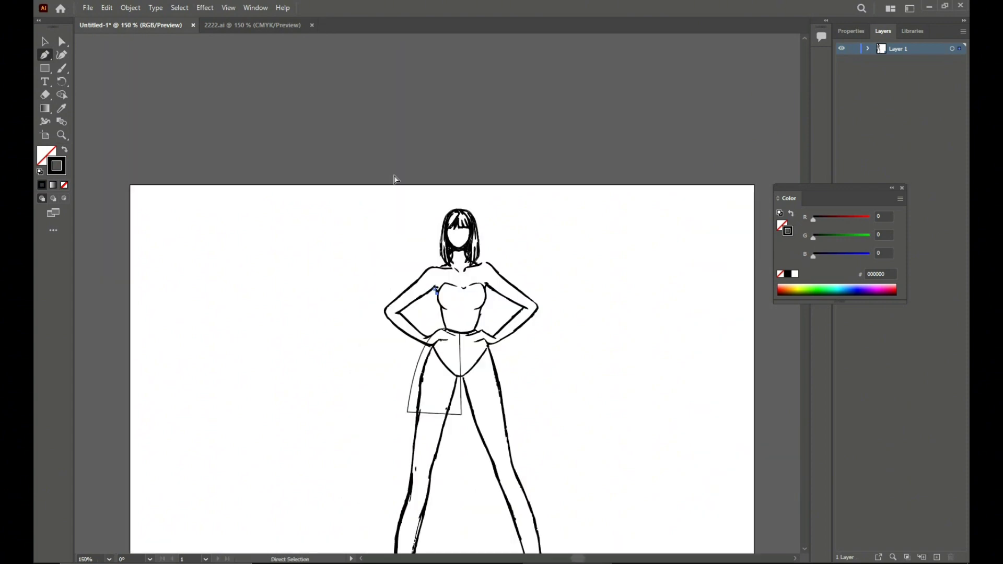
key("ctrl+plus")
key("ctrl+plus")
key("ctrl+plus")
key("ctrl+plus")
key("v")
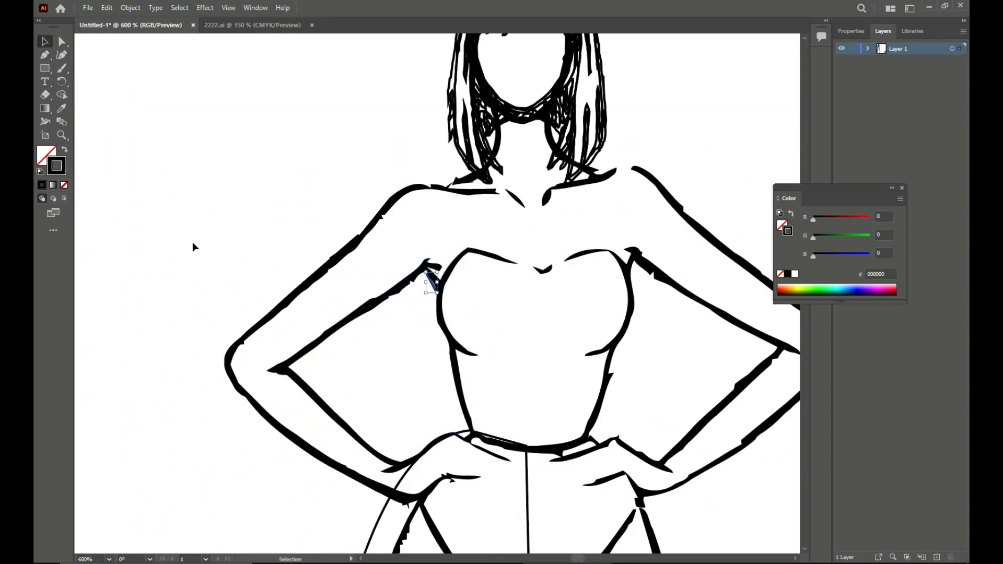
left_click(44, 54)
left_click(427, 268)
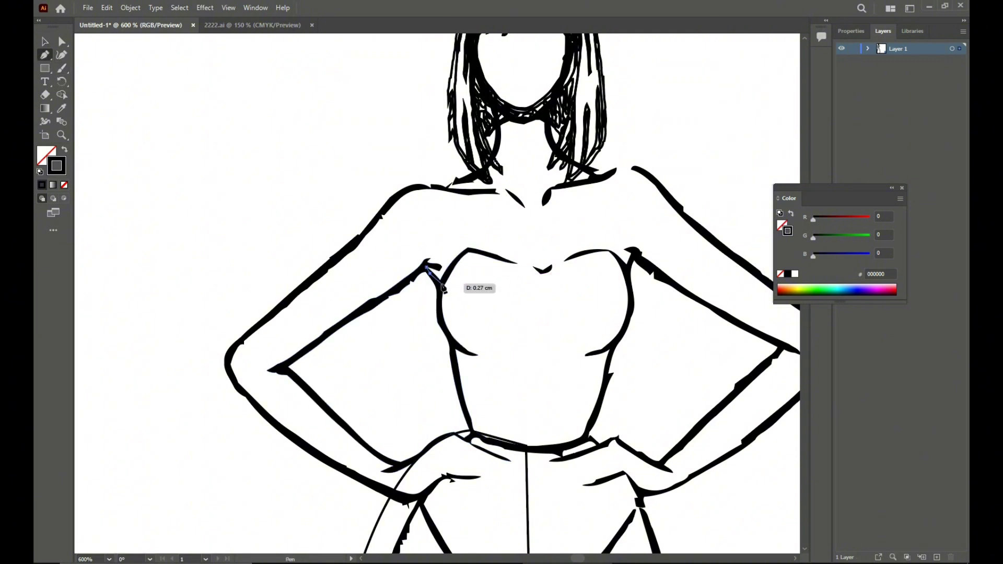
left_click(440, 307)
left_click(442, 324)
left_click(450, 340)
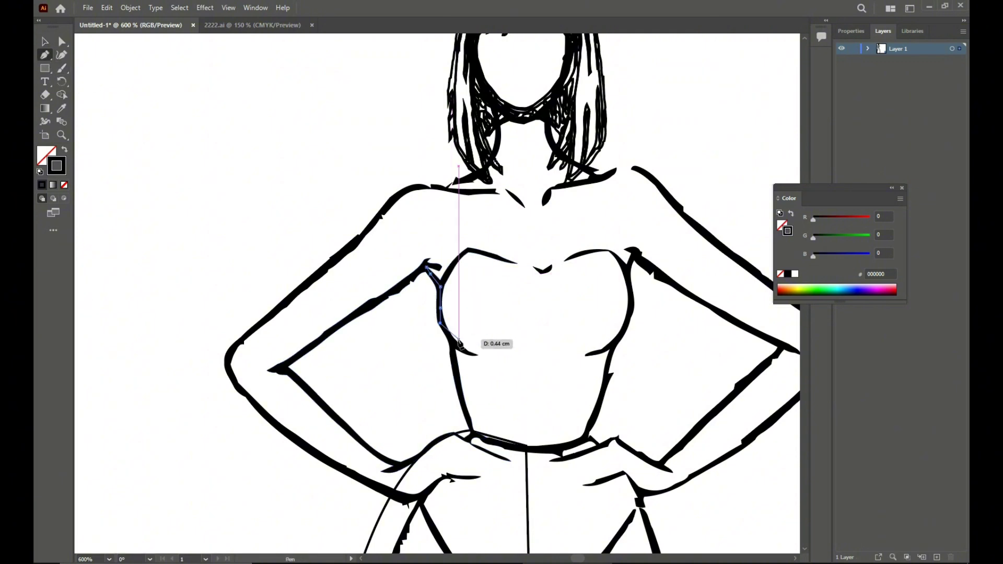
left_click(458, 377)
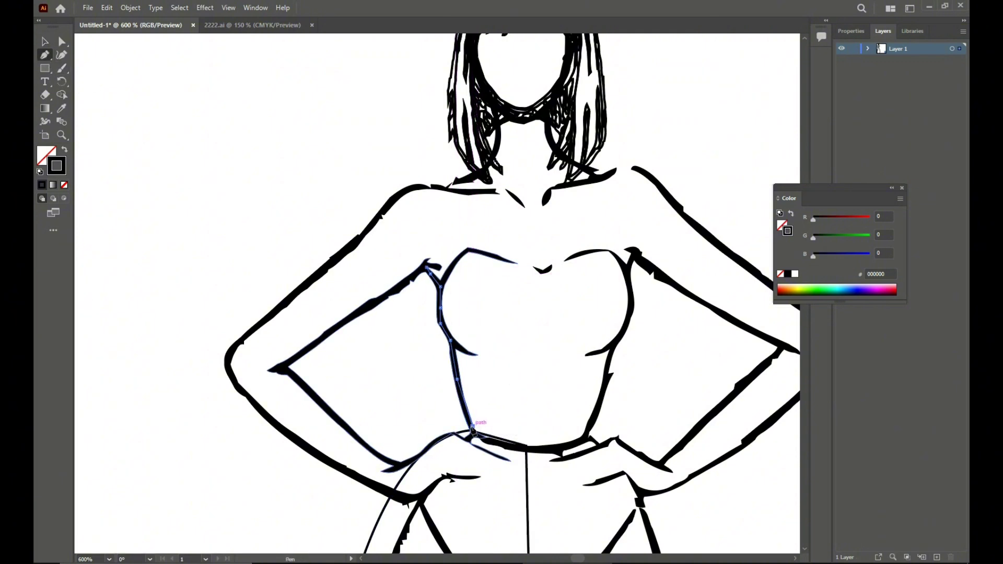
left_click(470, 410, "ctrl")
left_click(472, 431)
Step: Continue the bodice path along the curved waistline to the right side of the waist
left_click(526, 446)
left_click(564, 443)
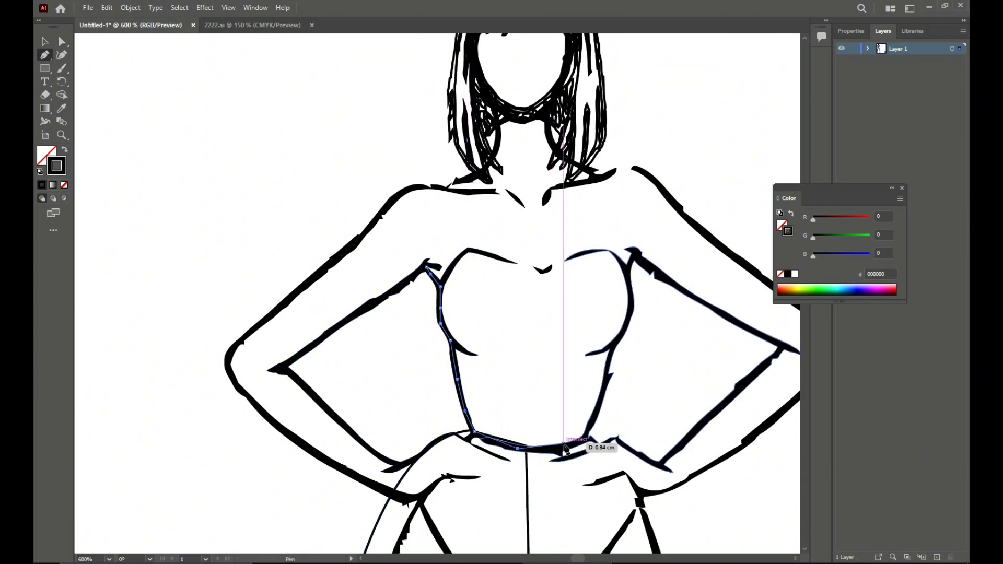
left_click(585, 437)
left_click(576, 441)
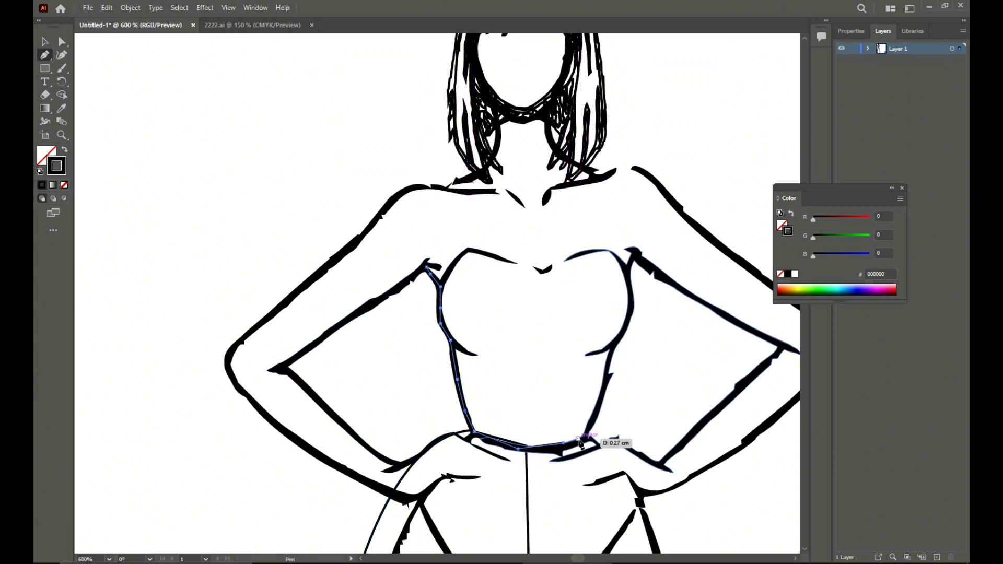
left_click(587, 435)
Step: Trace the bodice path up the torso's right side from the waist to the armpit
left_click(601, 402)
left_click(612, 346)
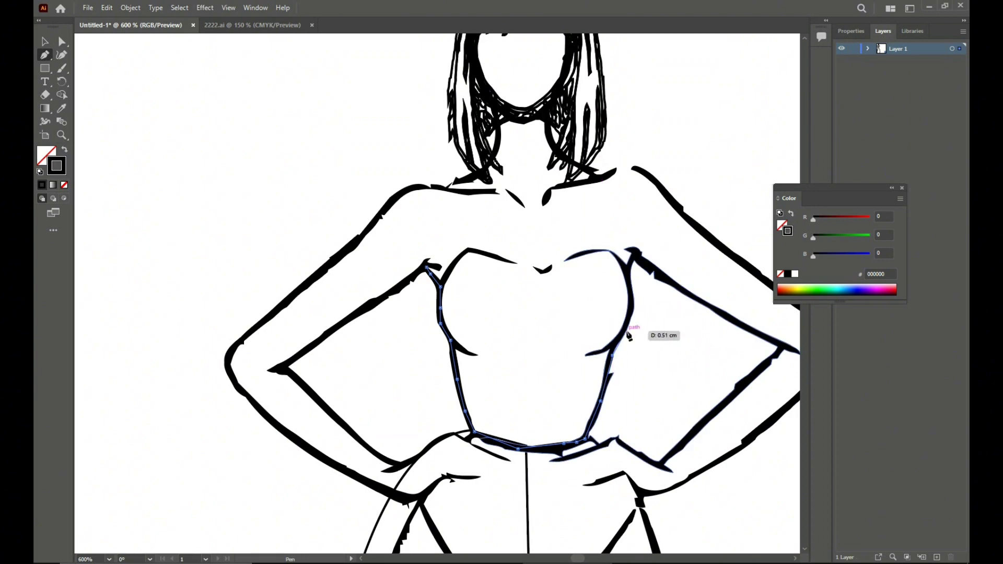
left_click(620, 337)
left_click(629, 306)
left_click(629, 277)
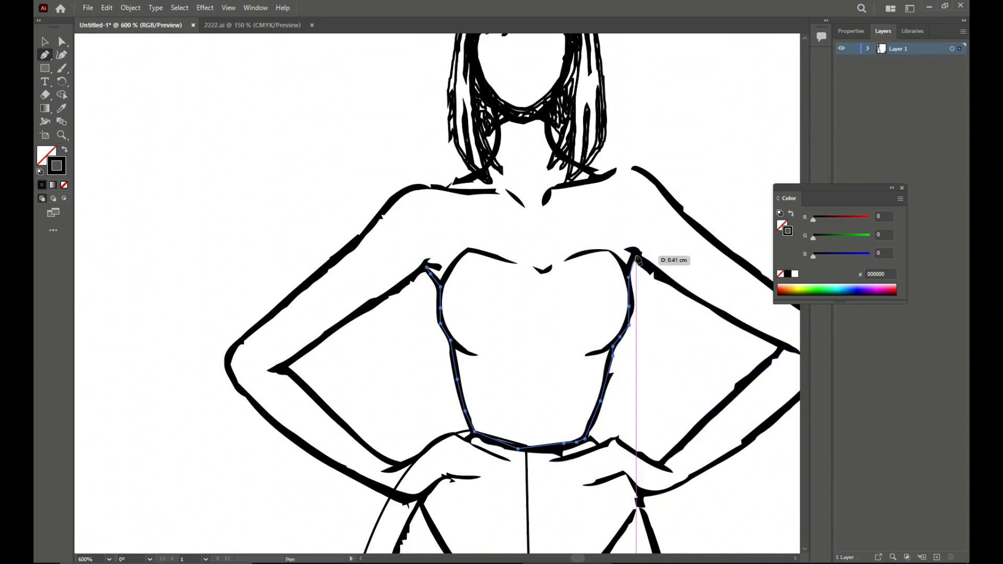
left_click(635, 257)
Step: Trace the sweetheart neckline back across the bust to the left side and finish the bodice path
left_click(608, 251)
left_click(566, 259)
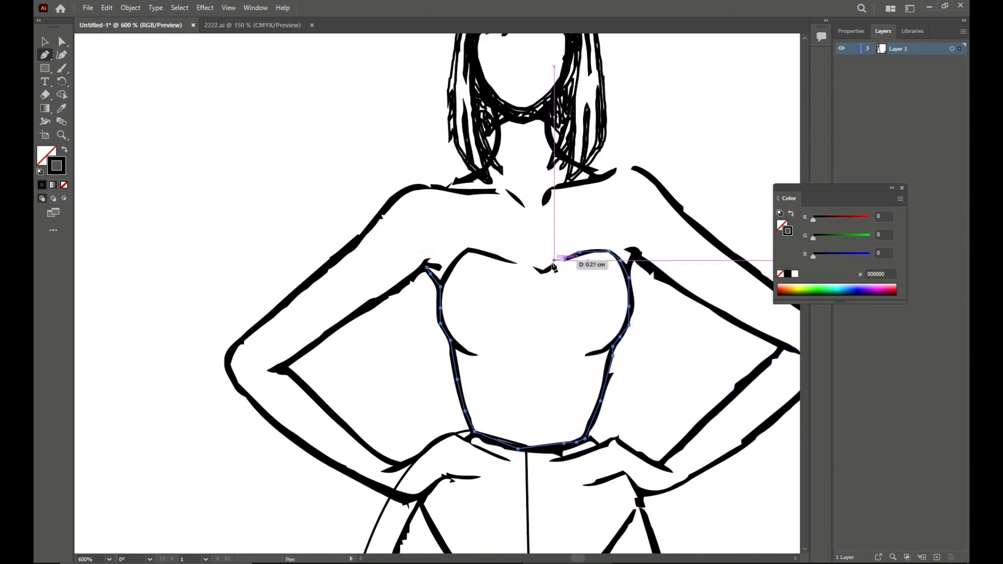
left_click(547, 270)
left_click(544, 271)
left_click(533, 266)
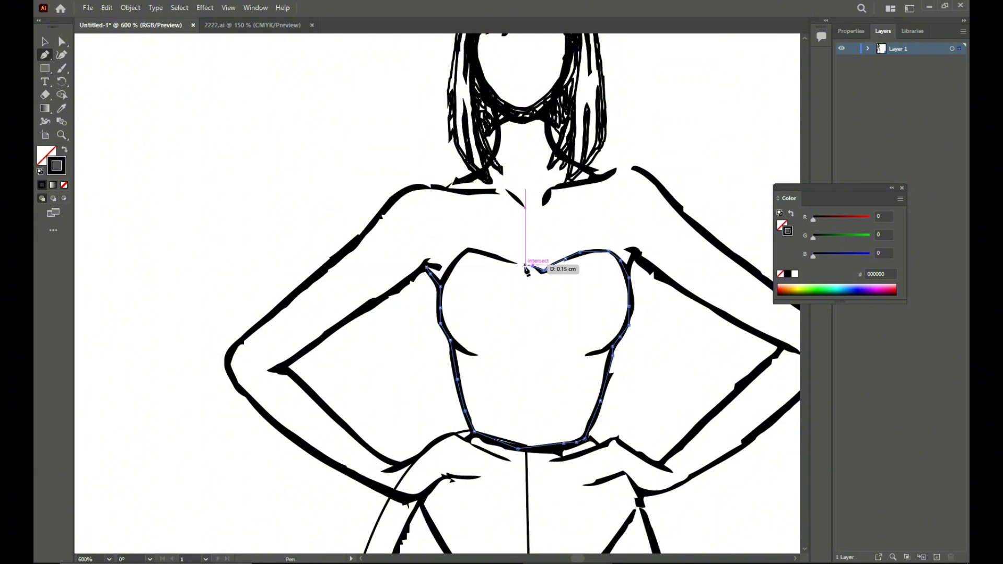
left_click(502, 259)
left_click(475, 251)
left_click(468, 251)
left_click(464, 252)
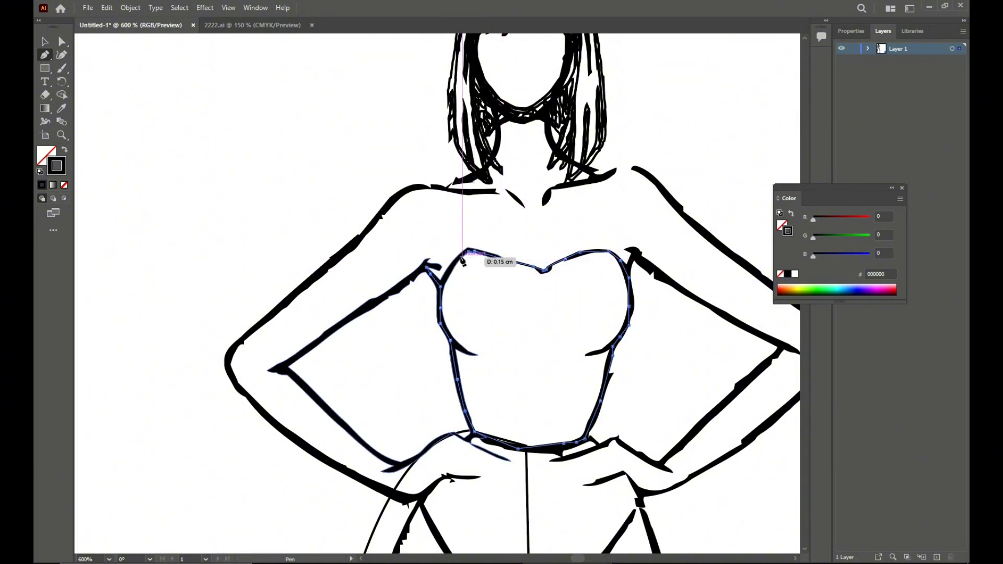
left_click(456, 258)
left_click(440, 287)
left_click(440, 284)
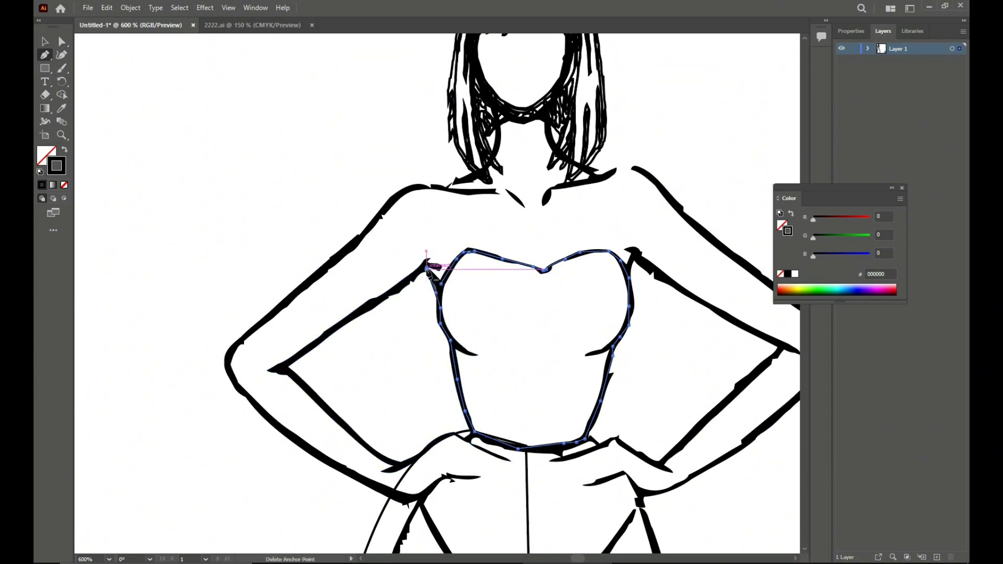
left_click(45, 41)
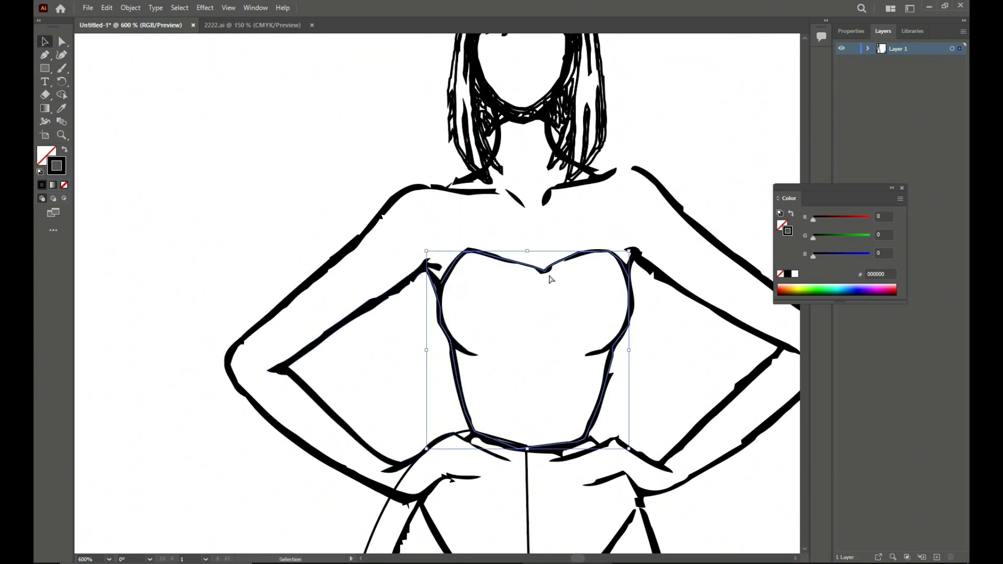
Step: Fill the bodice shape with the blue marble pattern sampled from the swatch rectangle beside the artboard
key("ctrl+minus")
key("ctrl+minus")
key("ctrl+minus")
scroll(550, 332, "down", 8)
left_click_drag(579, 559, 580, 559)
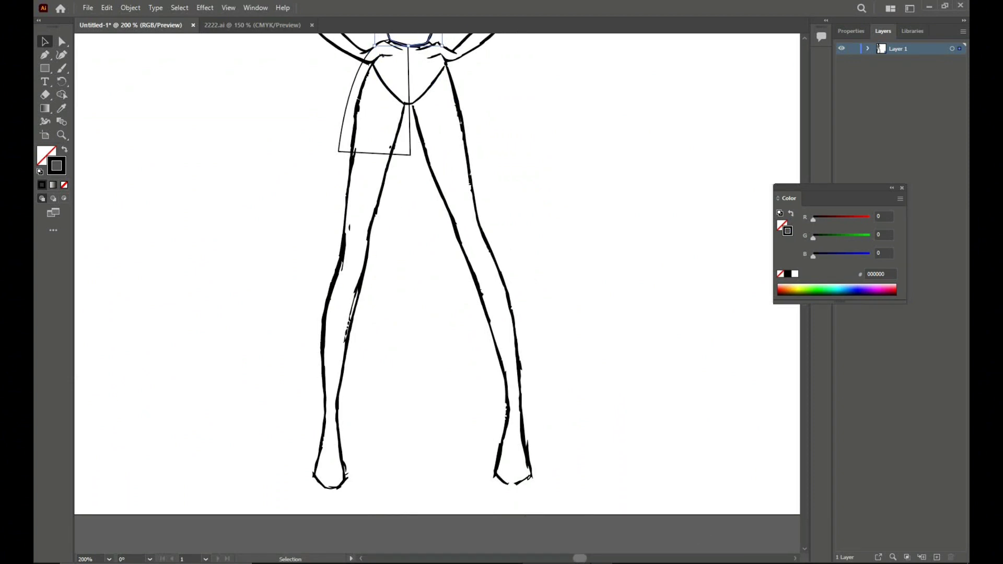
scroll(437, 274, "right", 5)
left_click_drag(567, 463, 566, 458)
scroll(95, 65, "up", 3)
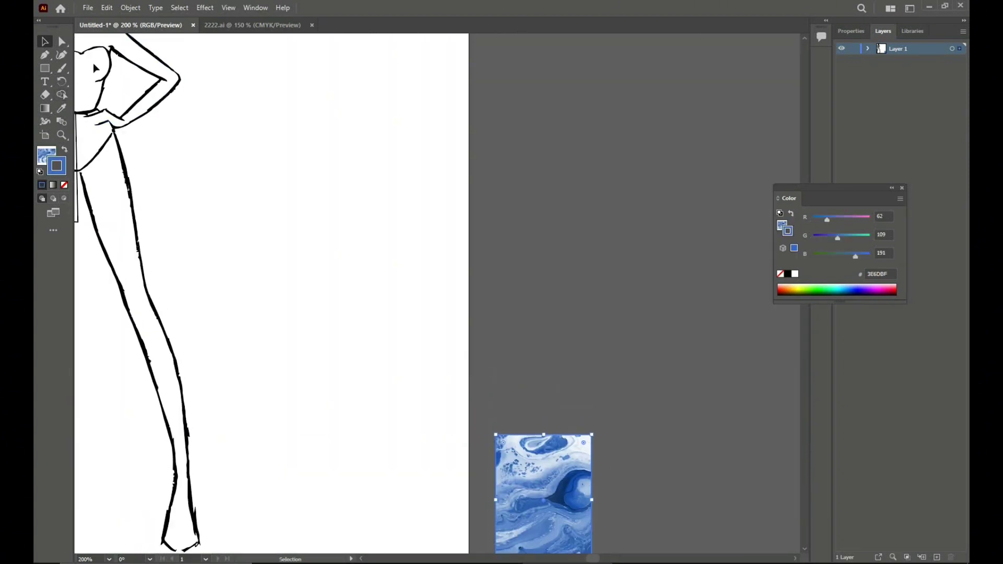
left_click(98, 101)
key("x")
left_click(62, 109)
left_click(533, 481)
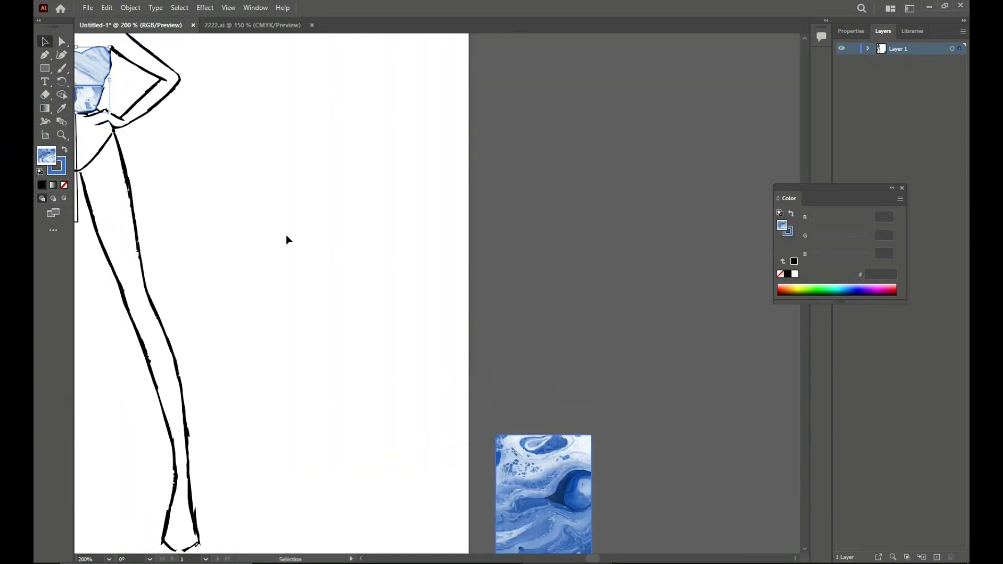
key("ctrl+shift+a")
Step: Apply the swatch rectangle's blue marble pattern to the half-skirt shape with the Eyedropper
key("ctrl+minus")
key("v")
left_click(163, 239)
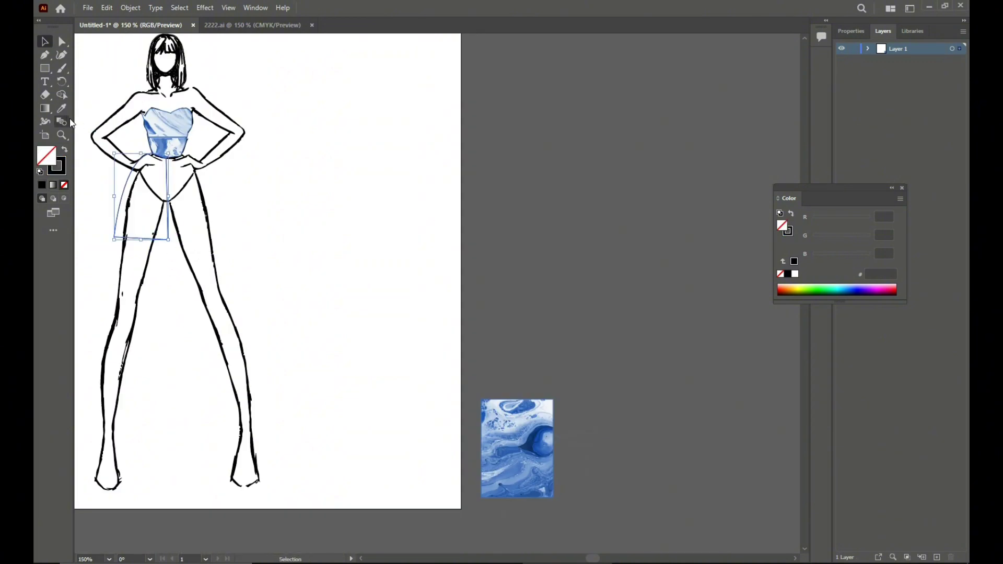
left_click(552, 452)
left_click(45, 42)
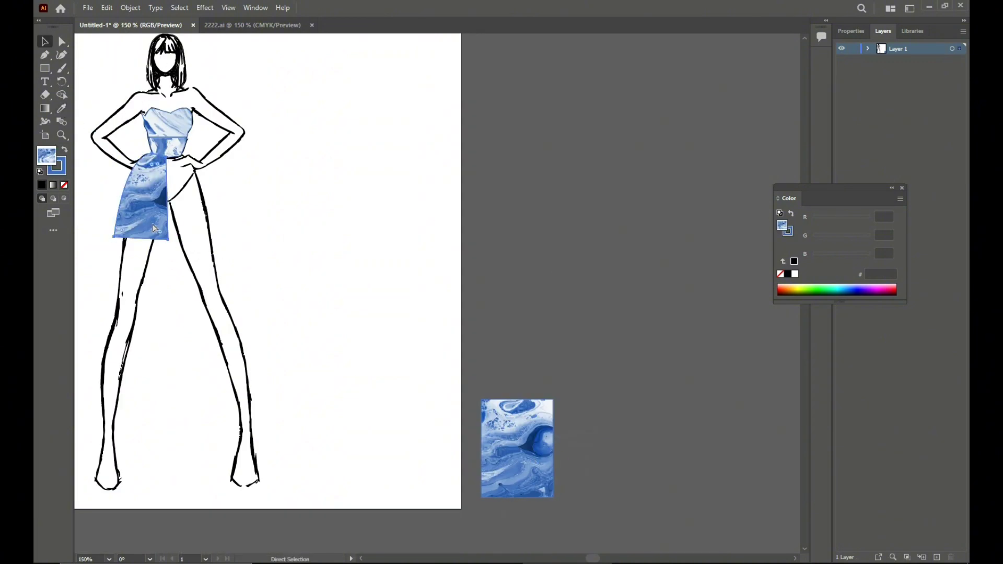
Step: Duplicate the patterned half skirt and reflect the copy to make the opposite half
left_click(154, 229)
key("ctrl+c")
key("ctrl+v")
right_click(465, 294)
mouse_move(553, 491)
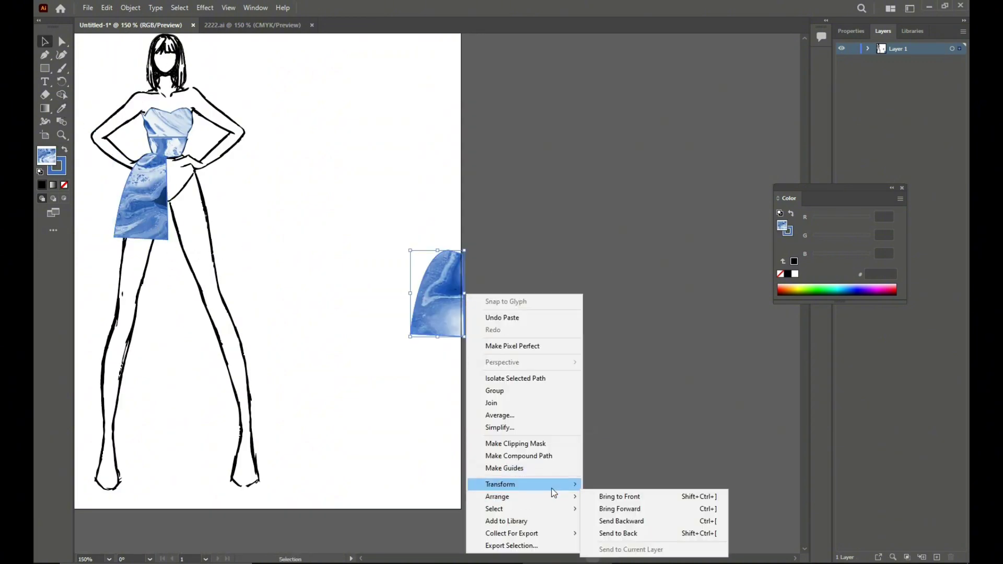
left_click(628, 431)
left_click(587, 403)
Step: Place the mirrored half against the original at the figure's centre and nudge it up to align waist and hem
left_click_drag(430, 285, 187, 192)
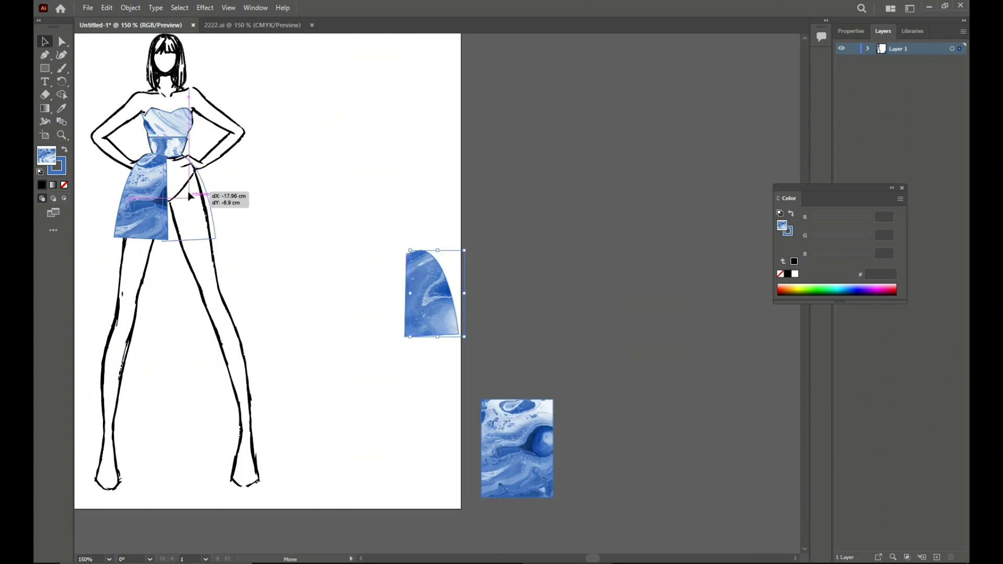
left_click_drag(300, 292, 298, 291)
key("ctrl+plus")
key("ctrl+plus")
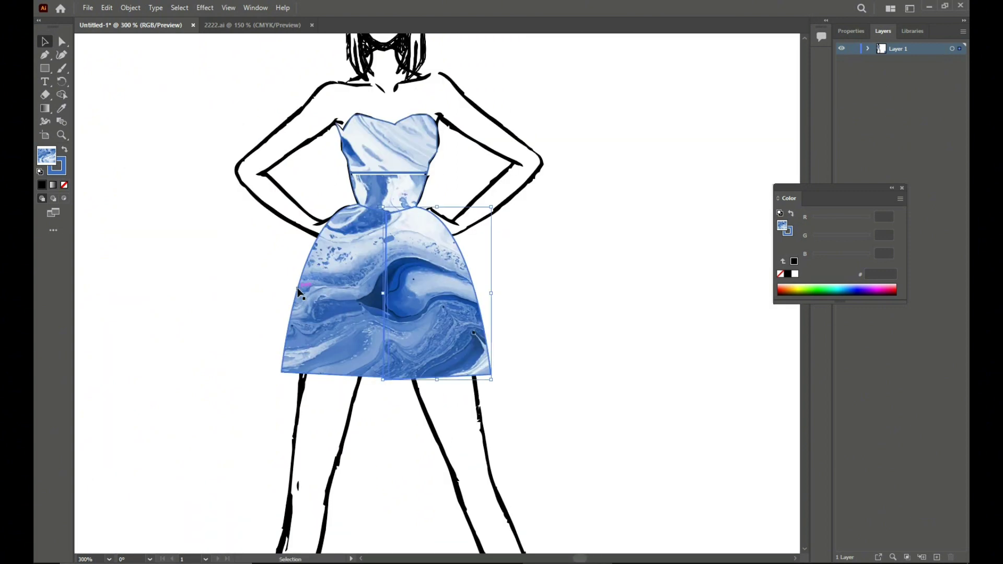
left_click(466, 333)
key("Up")
key("Up")
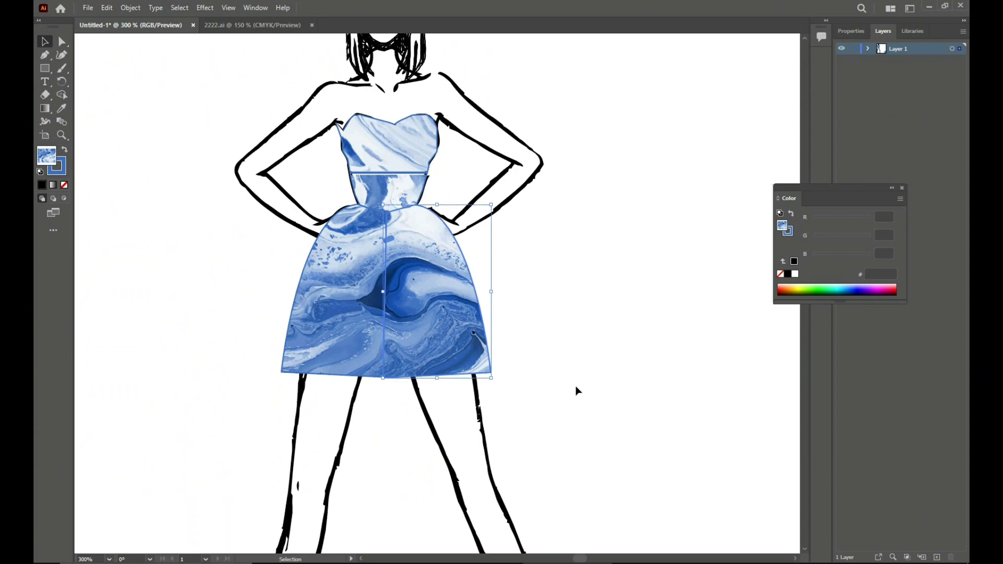
left_click(576, 385)
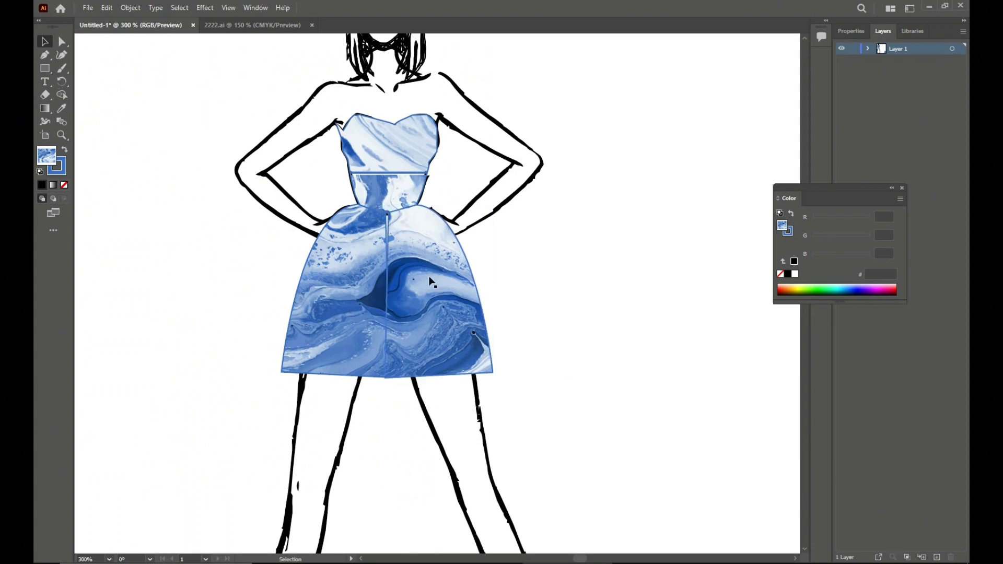
Step: Adjust the two skirt halves at the centre seam so they meet cleanly from waist to hem
left_click(391, 287)
left_click_drag(389, 291, 391, 294)
left_click(540, 306)
left_click(439, 299)
left_click(575, 359)
left_click(369, 266)
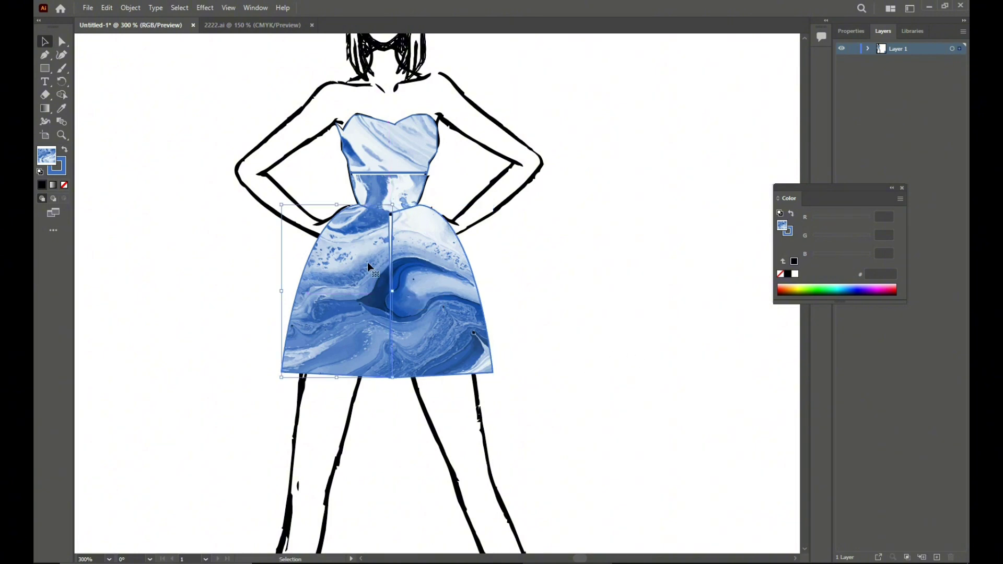
left_click_drag(392, 205, 395, 206)
left_click(609, 317)
left_click(475, 364)
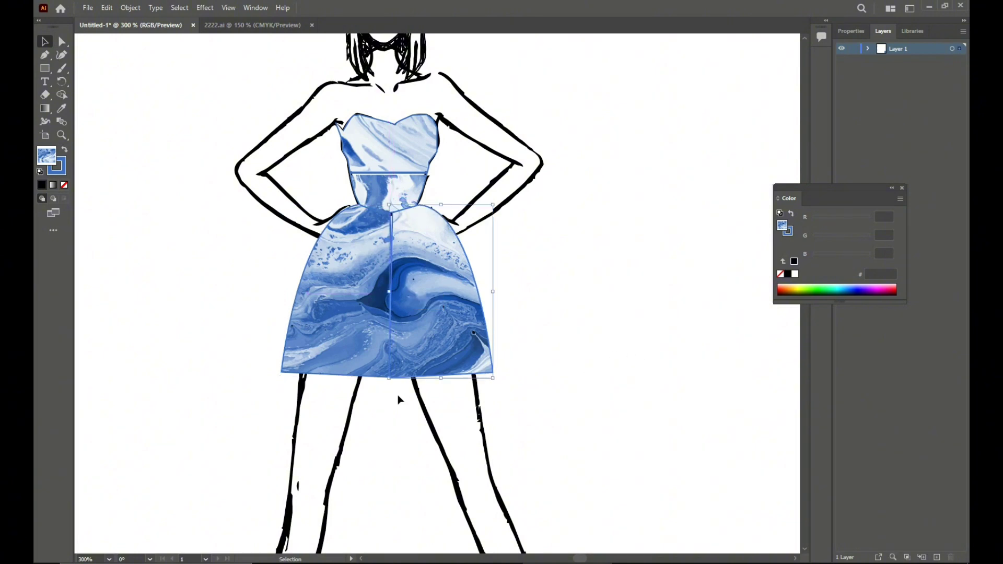
left_click(609, 390)
left_click(430, 375)
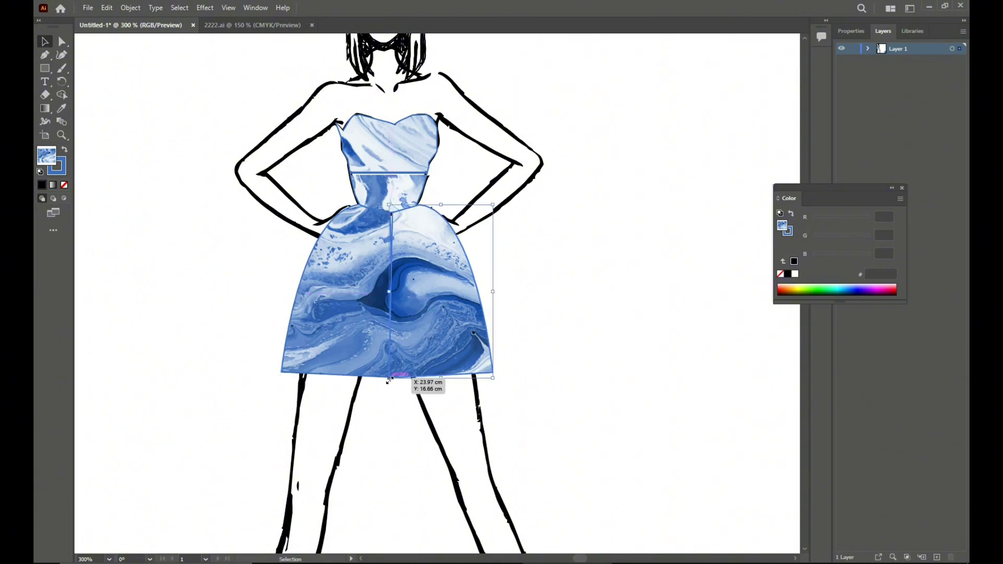
left_click(642, 397)
Step: Load the Decorative_Text Dividers brush library and apply its black knotwork divider brush to the bodice outline
left_click(405, 158)
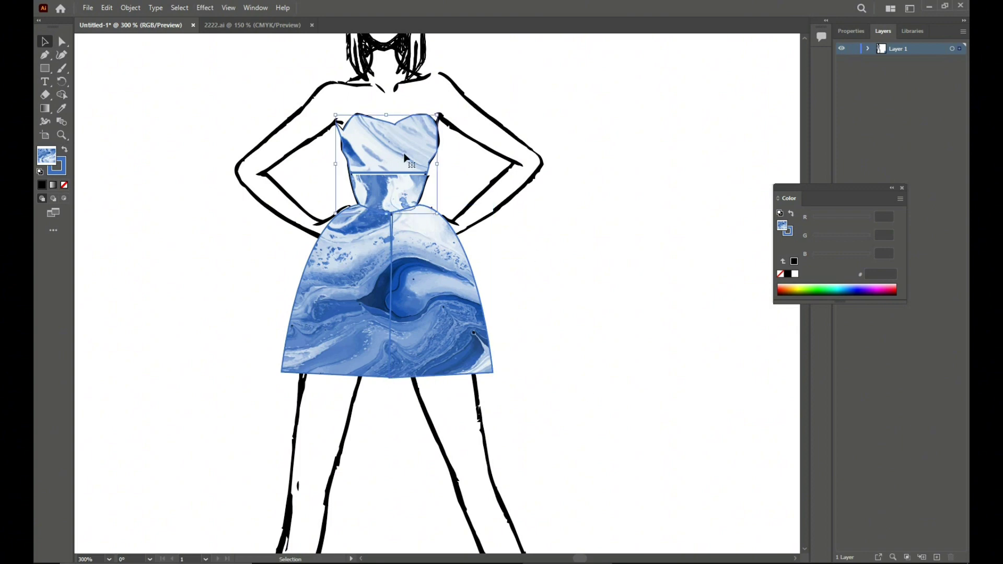
left_click(255, 8)
left_click(293, 204)
left_click(661, 316)
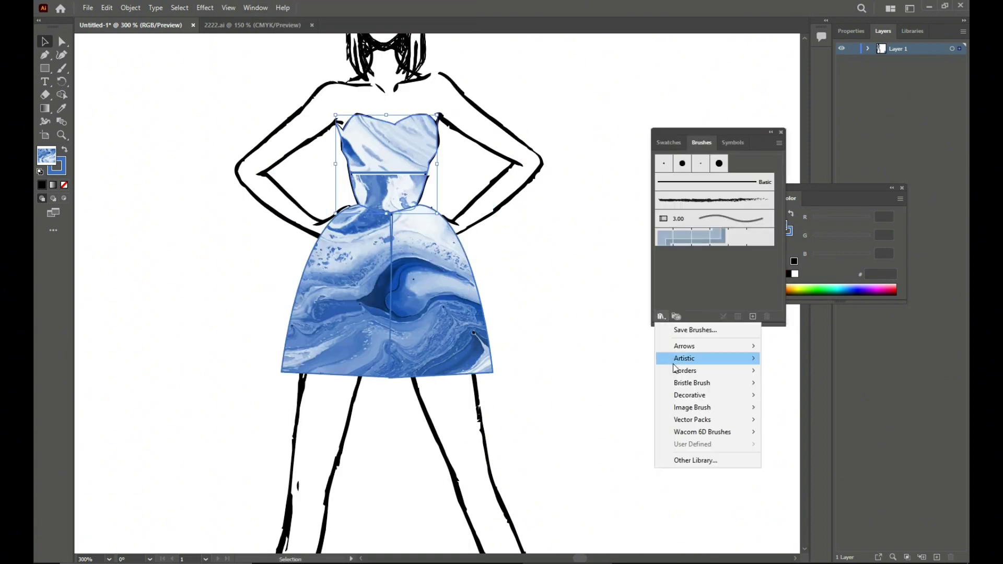
mouse_move(700, 395)
left_click(780, 397)
left_click(474, 329)
left_click(475, 330)
left_click(474, 329)
left_click(460, 329)
left_click_drag(497, 265, 652, 259)
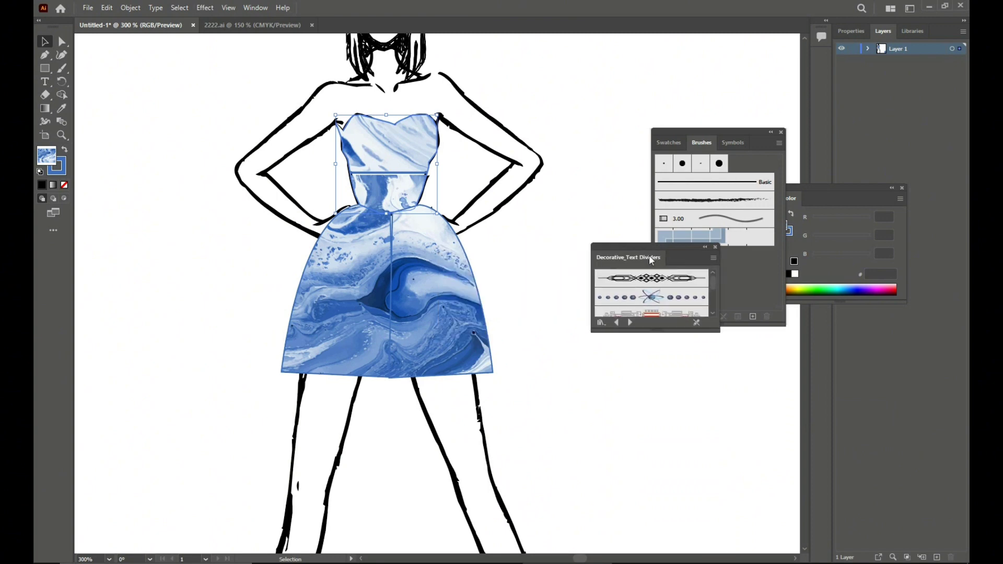
left_click(654, 279)
Step: Apply the same knotwork divider brush to the outlines of both skirt halves and put the brush libraries away
left_click(391, 268)
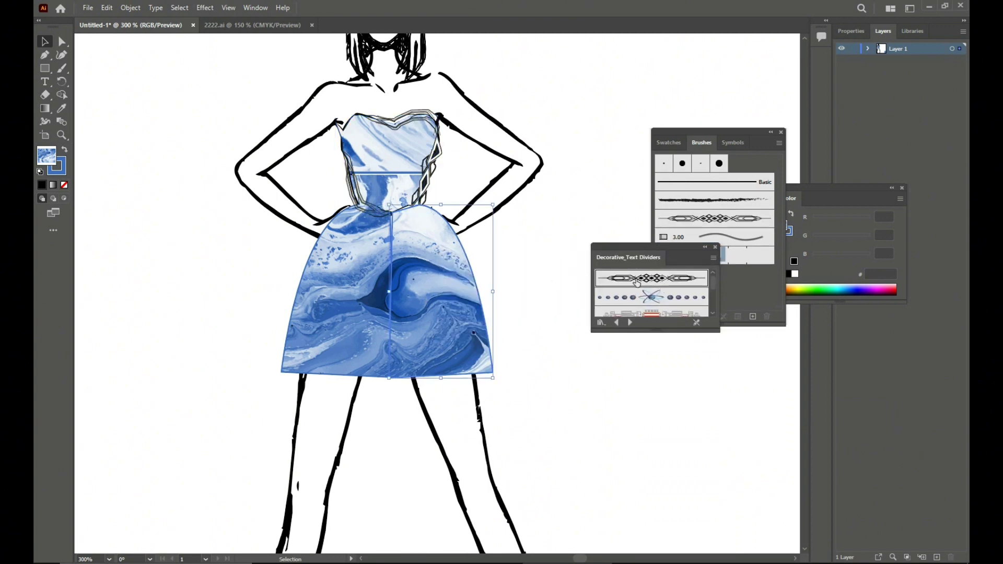
left_click(337, 314)
left_click(655, 280)
left_click(716, 247)
left_click(781, 132)
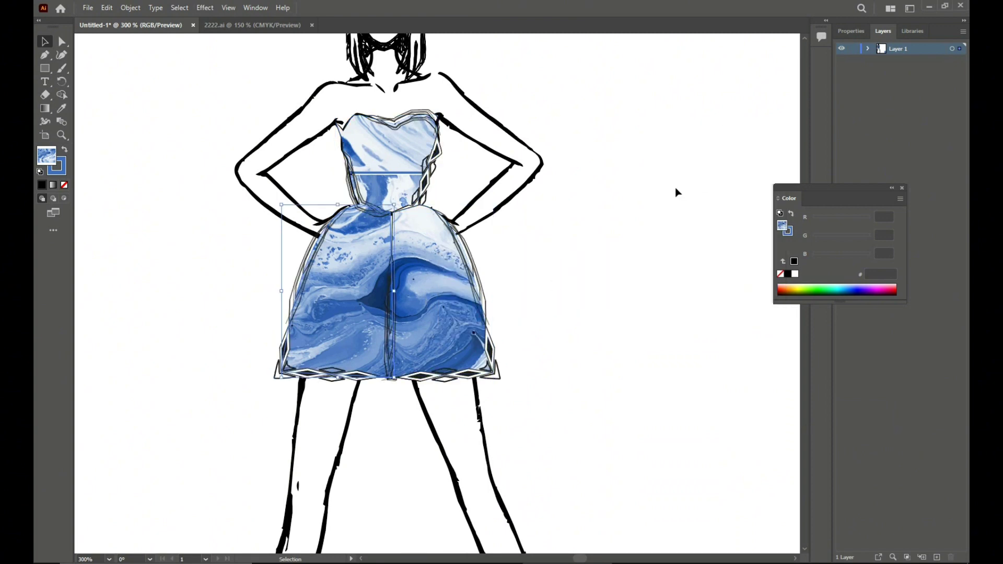
Step: Add a new layer and bring the selected skirt half to the front so it covers the sketch lines
key("ctrl+minus")
key("ctrl+shift+bracketleft")
left_click(937, 557)
left_click(669, 383)
right_click(444, 331)
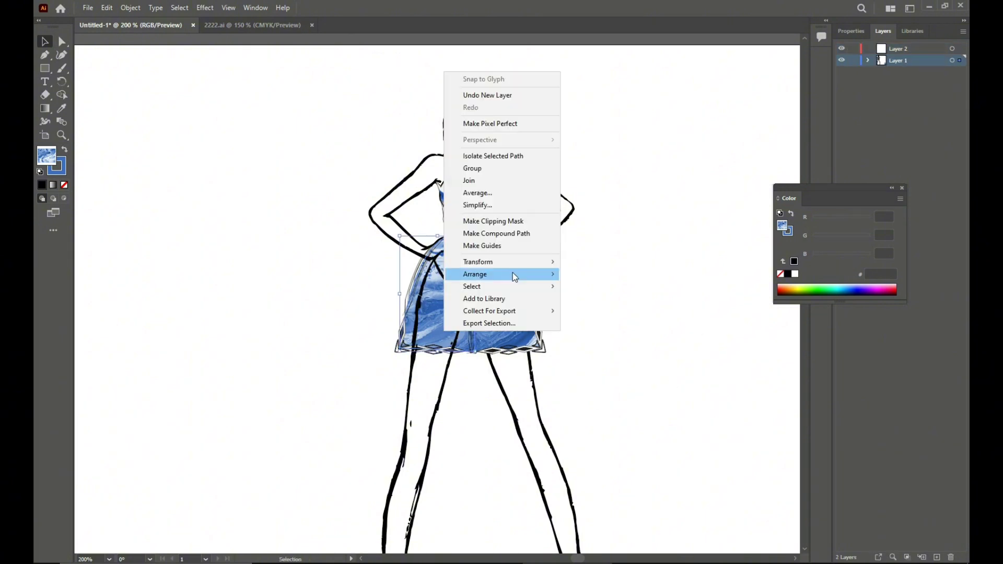
mouse_move(513, 274)
left_click(622, 275)
Step: Group the two skirt halves into one object and shorten the skirt slightly at the hem
left_click(661, 305)
left_click(494, 339)
left_click(464, 333, "shift")
right_click(466, 332)
left_click(505, 402)
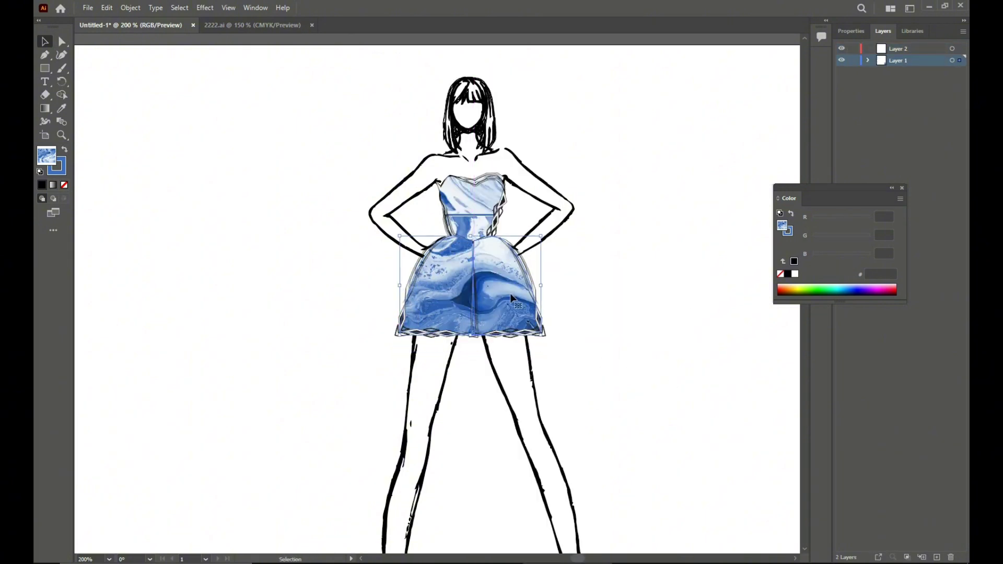
Step: Duplicate the grouped skirt, place the copy over the original and adjust its width and height to fit
scroll(651, 369, "down", 2)
key("ctrl+c")
key("ctrl+v")
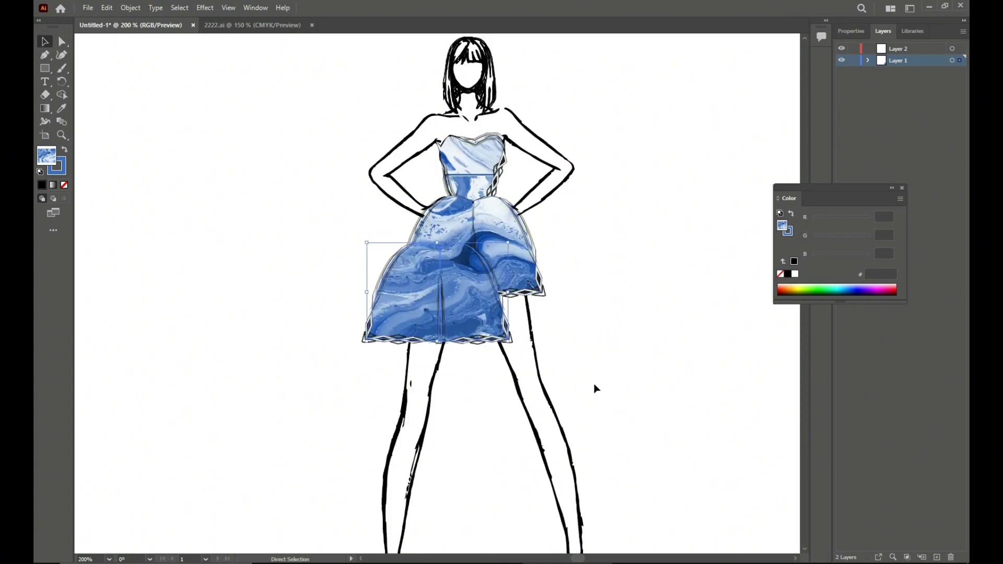
left_click_drag(509, 293, 528, 291)
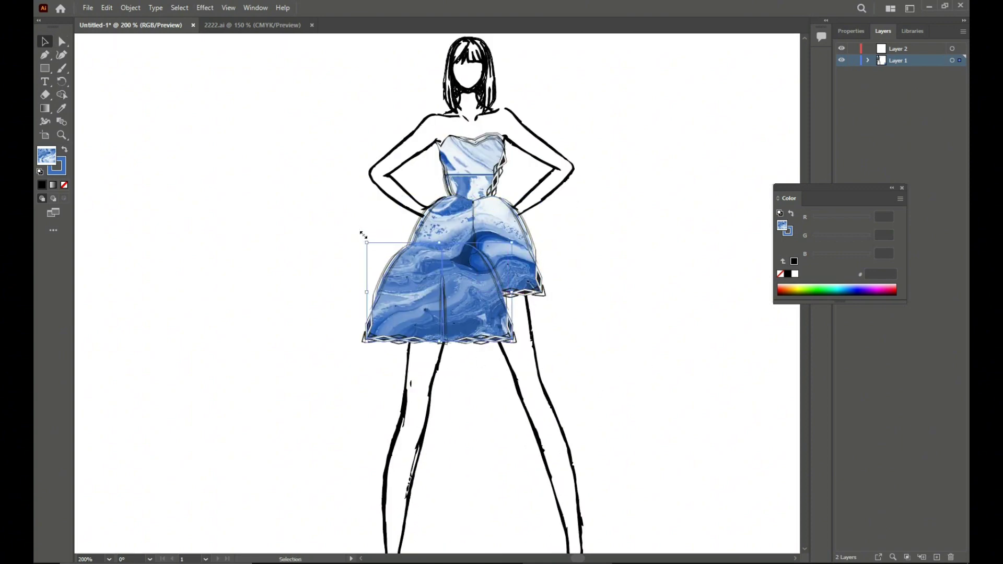
left_click_drag(469, 308, 499, 266)
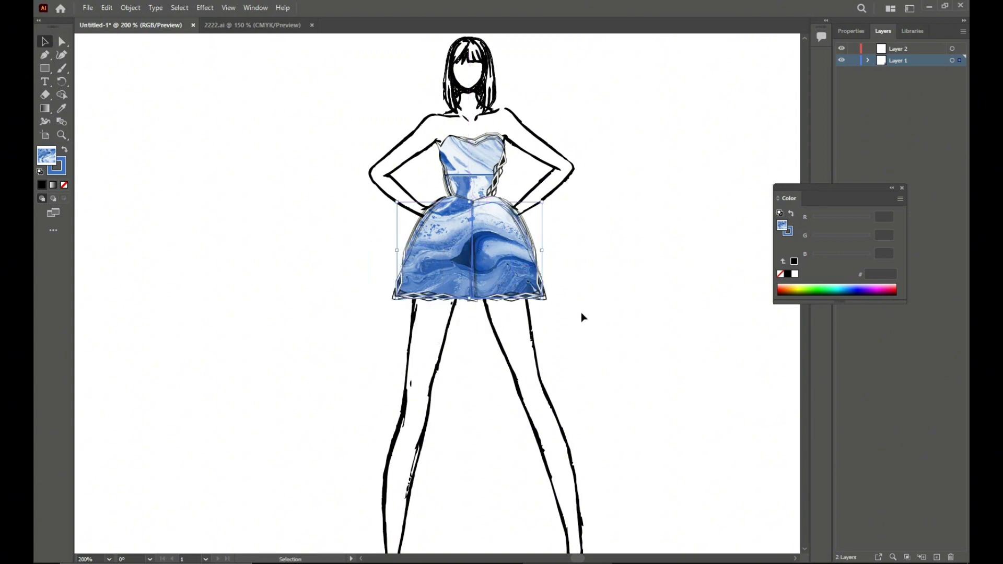
left_click_drag(470, 299, 469, 291)
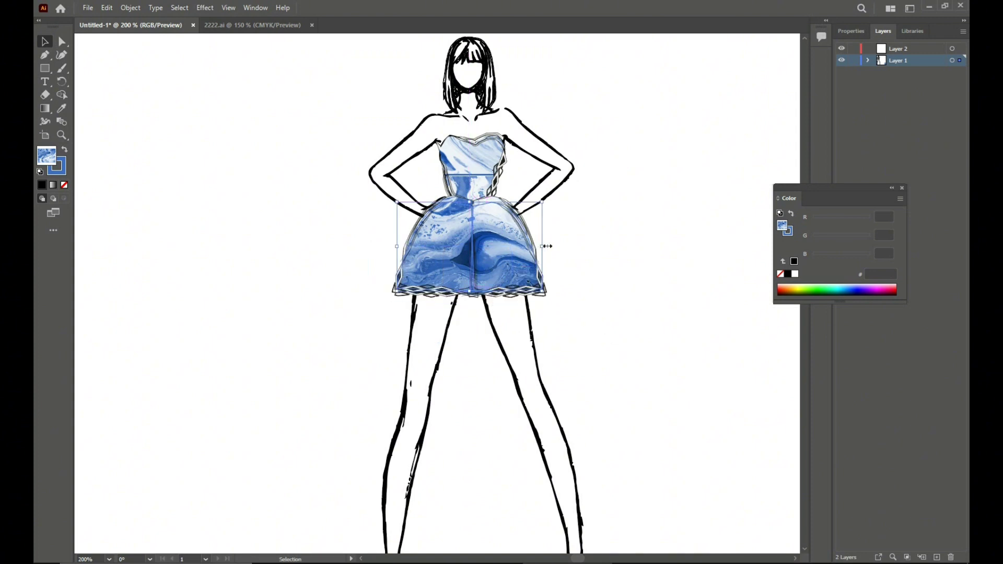
left_click_drag(546, 247, 544, 246)
Step: Shrink the skirt copy beside the figure and set it over the skirt as a shorter upper tier
left_click_drag(483, 262, 462, 322)
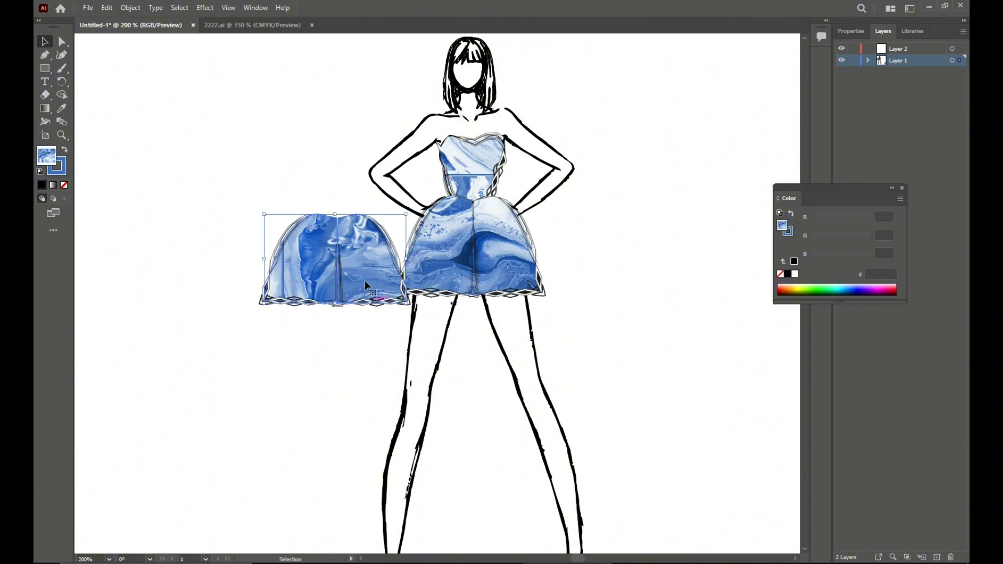
left_click_drag(406, 302, 397, 283)
left_click_drag(346, 258, 484, 241)
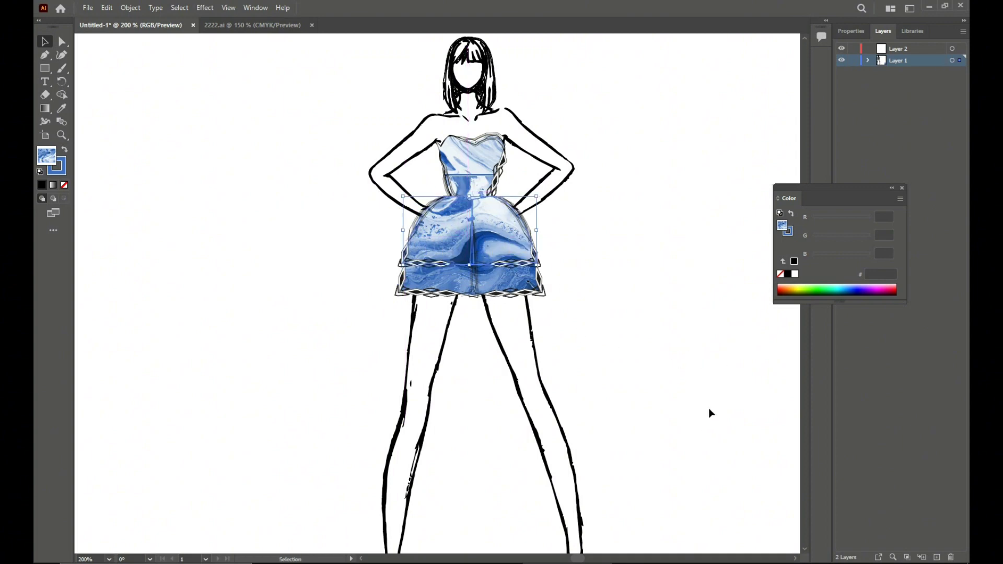
Step: Duplicate the skirt tier, shrink and rotate the copy into a small cuff, and place it at the figure's left-side wrist
key("ctrl+c")
key("ctrl+v")
left_click_drag(470, 324, 199, 265)
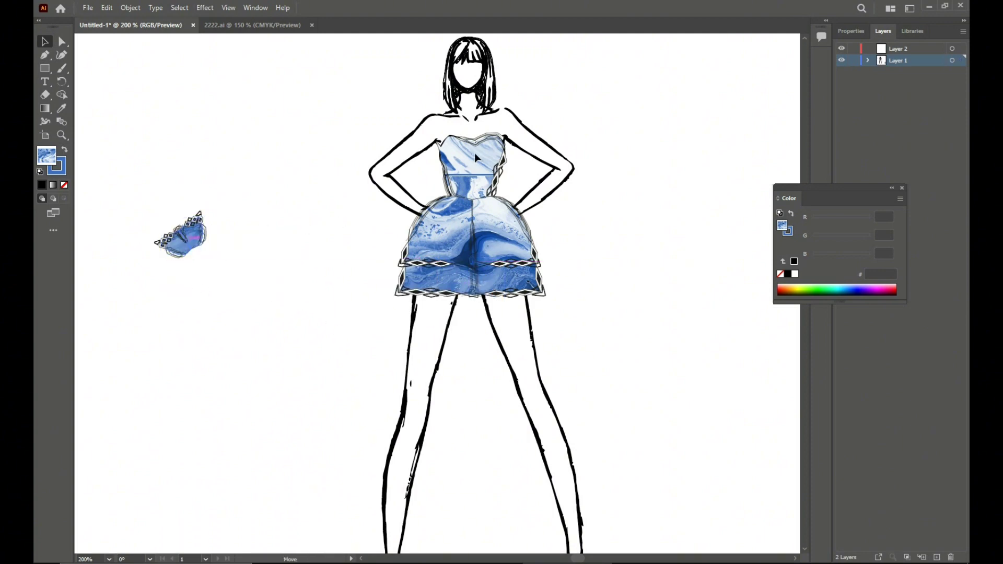
left_click_drag(474, 153, 414, 205)
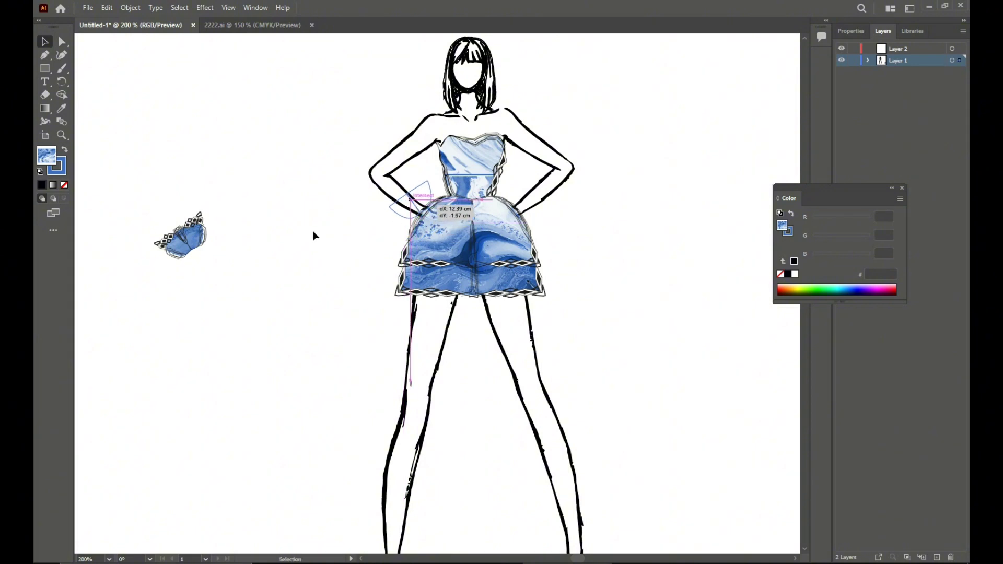
Step: Delete the upper tier from the skirt and shrink the cuff to fit the wrist on the hip
left_click(496, 257)
key("Delete")
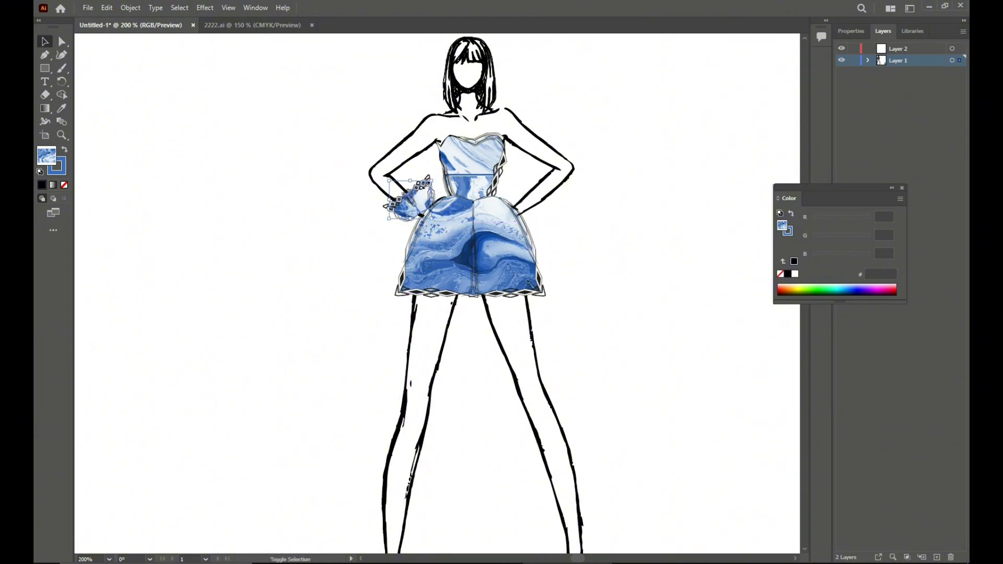
left_click_drag(432, 181, 423, 189)
mouse_move(422, 225)
left_mouse_down()
mouse_move(440, 225)
mouse_move(428, 206)
left_mouse_up()
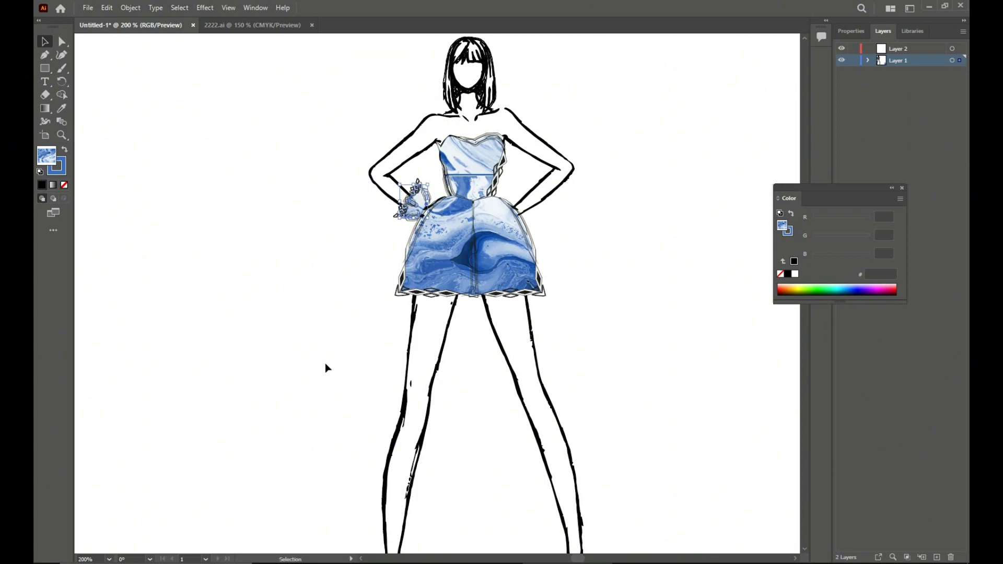
Step: Duplicate the wrist cuff, reflect the copy and place it on the opposite wrist
key("a")
key("ctrl+c")
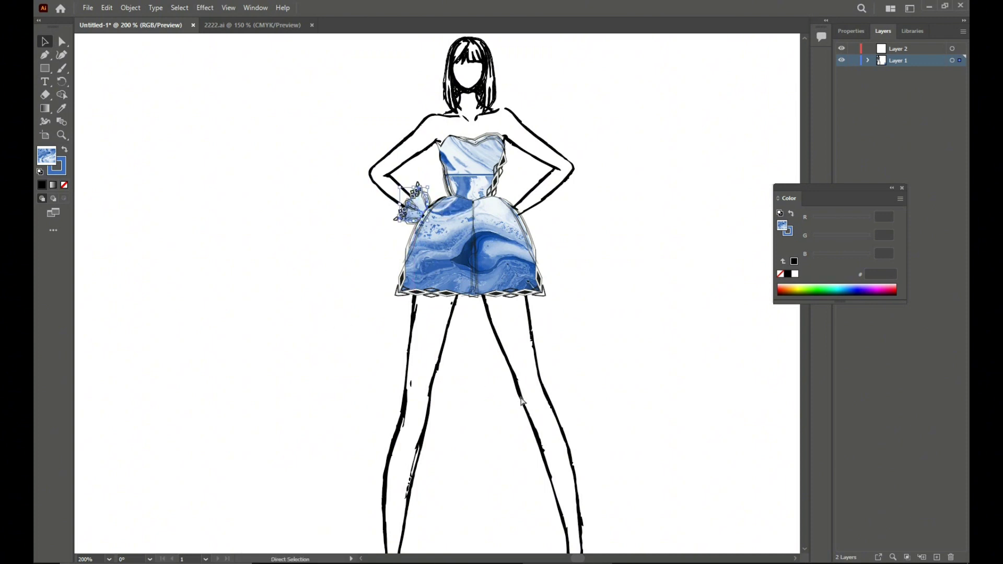
key("ctrl+v")
key("v")
right_click(458, 293)
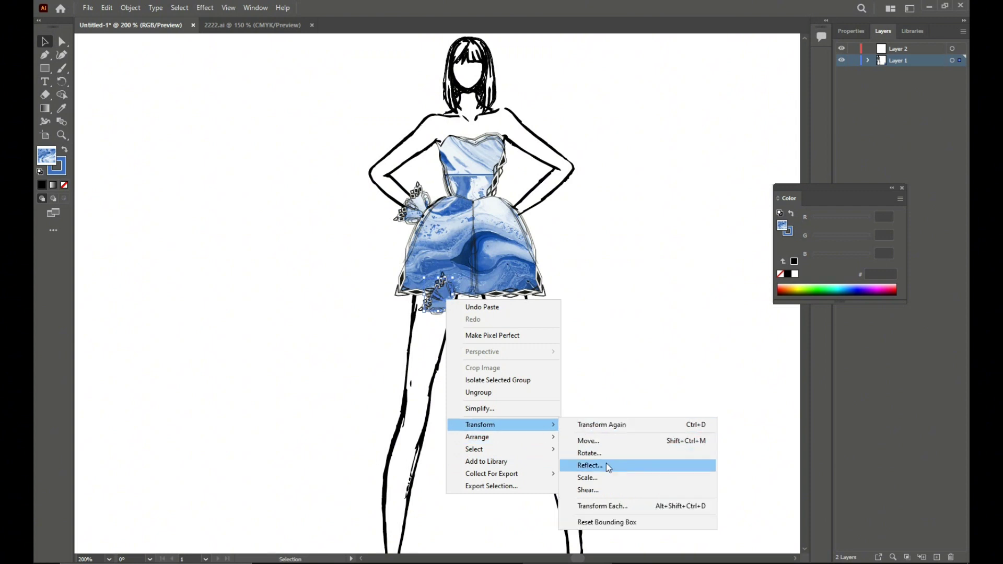
left_click(600, 466)
key("Return")
left_click_drag(441, 304, 528, 212)
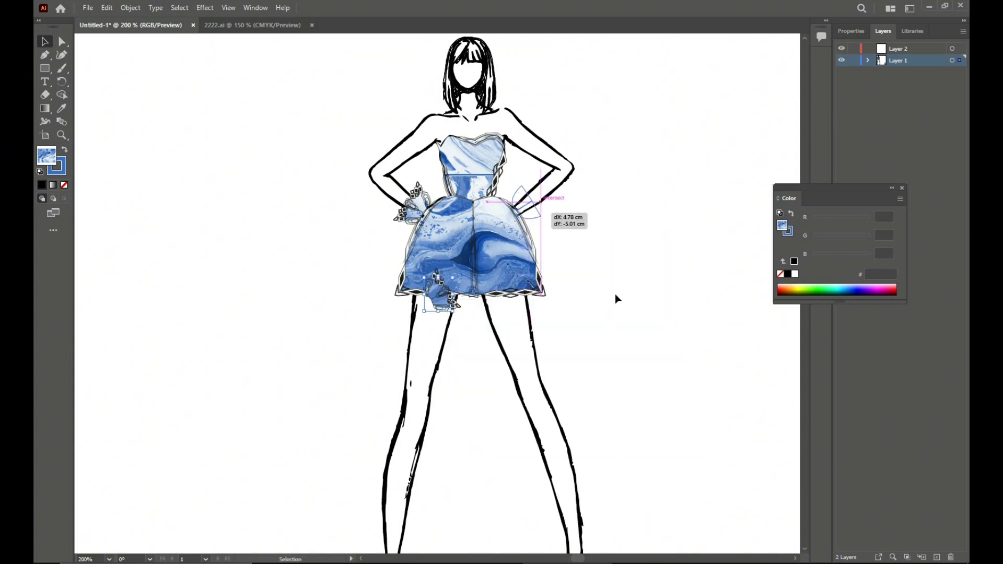
left_click(616, 294)
Step: Rotate the skirt onto its side with the patterned hem facing outward and place it over the right-side hip
left_click(476, 266)
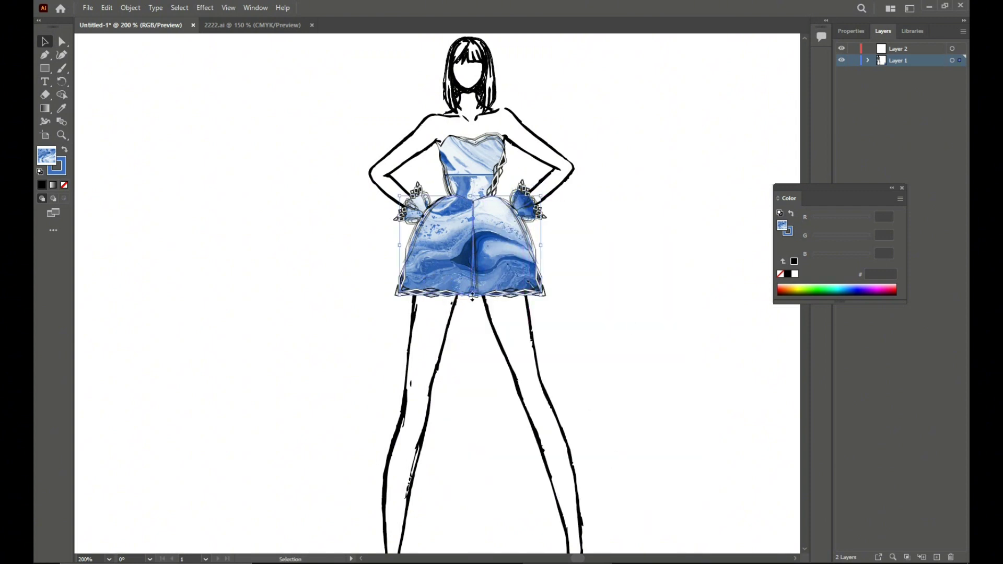
left_click_drag(545, 301, 490, 244)
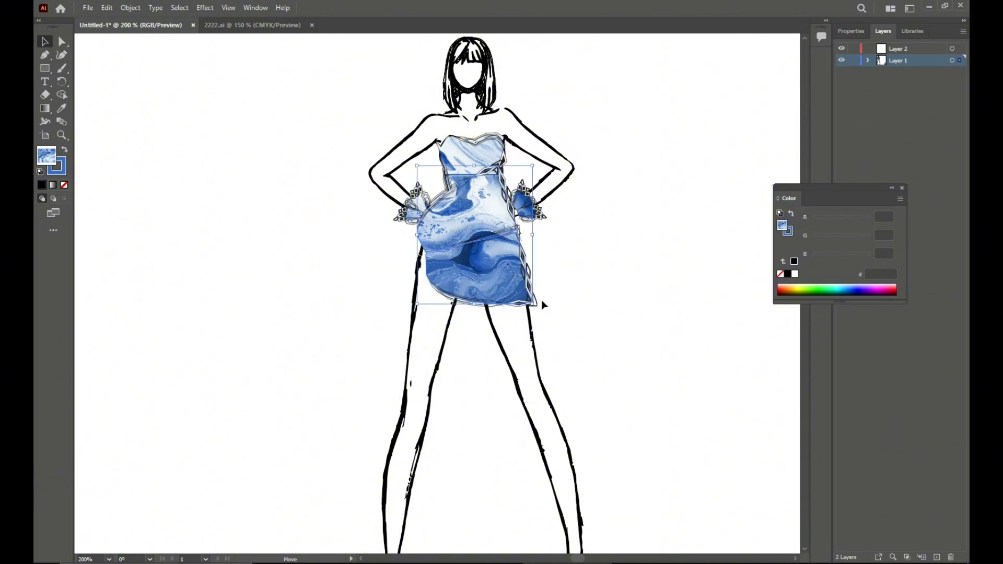
left_click_drag(542, 301, 616, 277)
left_click_drag(520, 316, 488, 237)
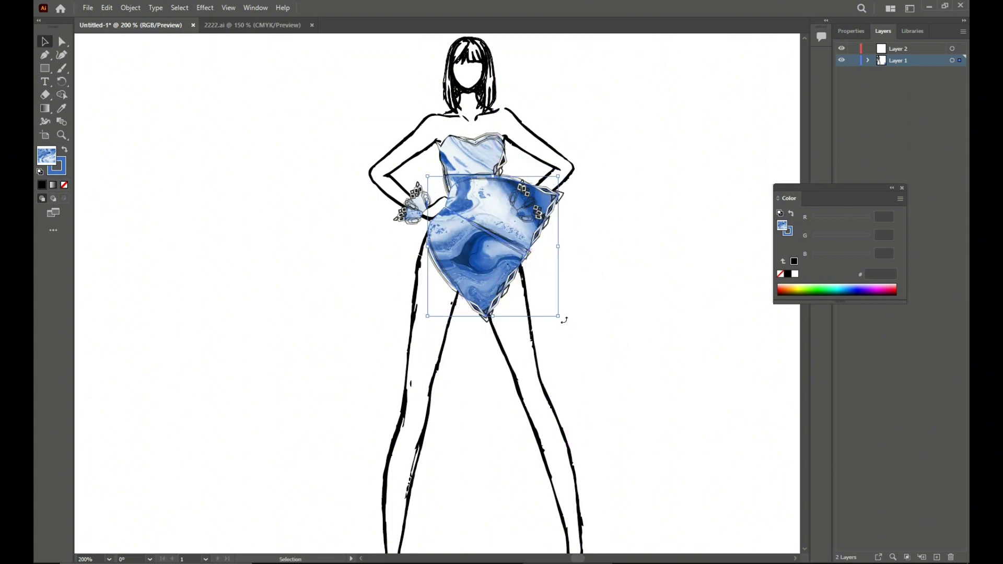
left_click_drag(564, 319, 588, 332)
left_click_drag(511, 243, 275, 355)
left_click_drag(326, 430, 339, 421)
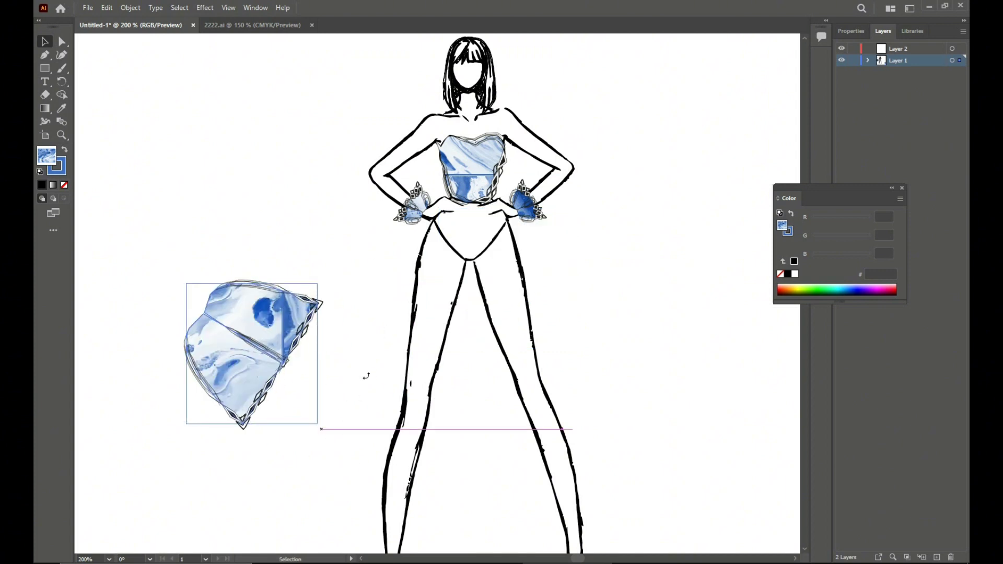
left_click_drag(261, 333, 528, 231)
left_click_drag(601, 304, 636, 313)
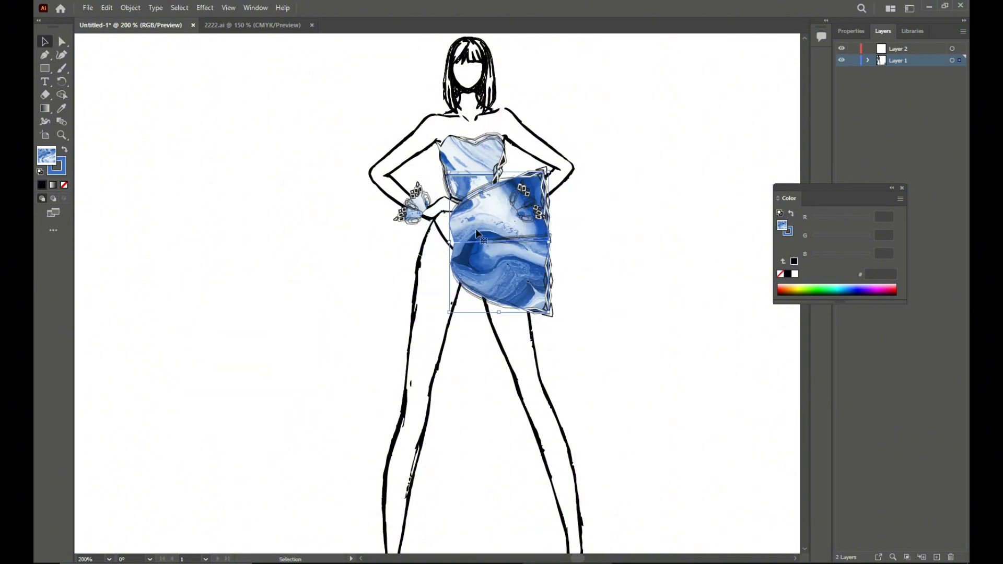
Step: Duplicate the sideways skirt piece, reflect the copy and overlap it with the original on the opposite hip
key("a")
right_click(444, 280)
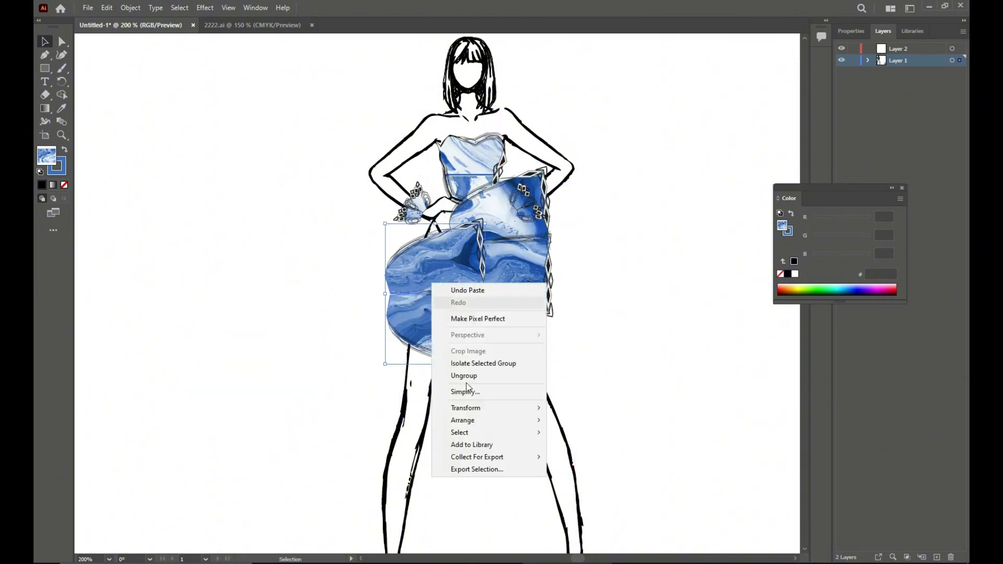
left_click(583, 445)
left_click(607, 412)
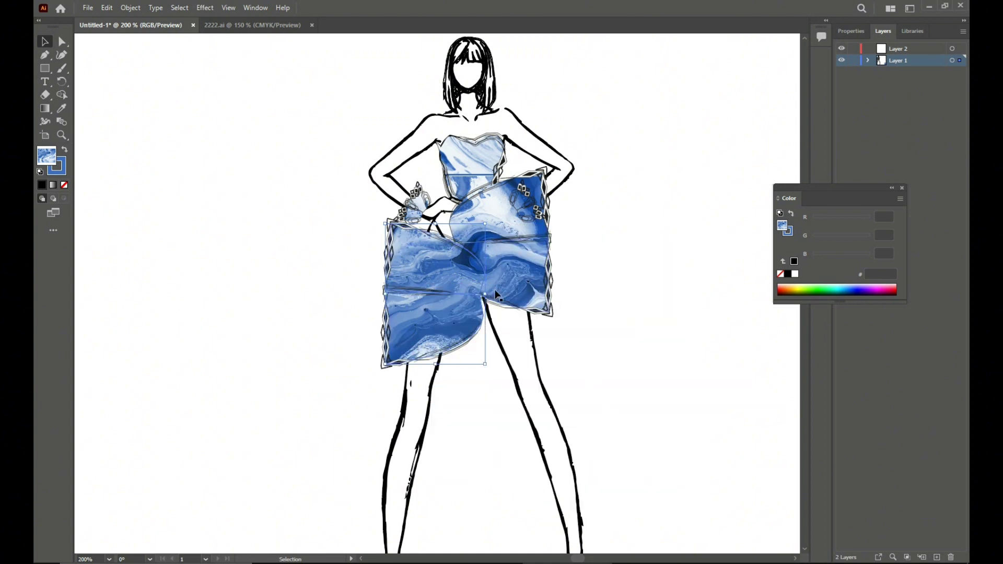
left_click_drag(496, 294, 459, 219)
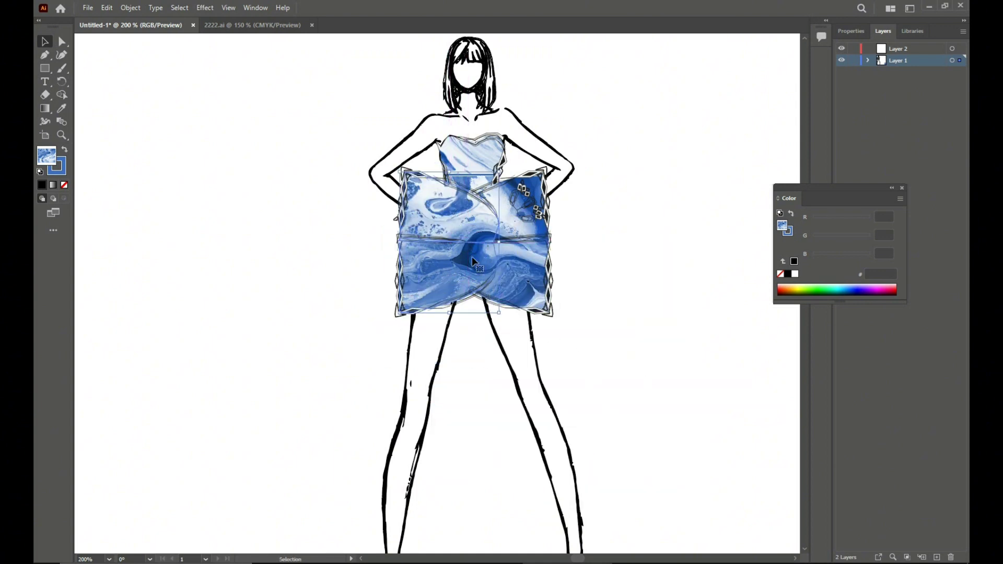
Step: Move both sideways skirt pieces to the empty area left of the figure, keeping their rounded ends overlapping
left_click_drag(472, 256, 598, 301)
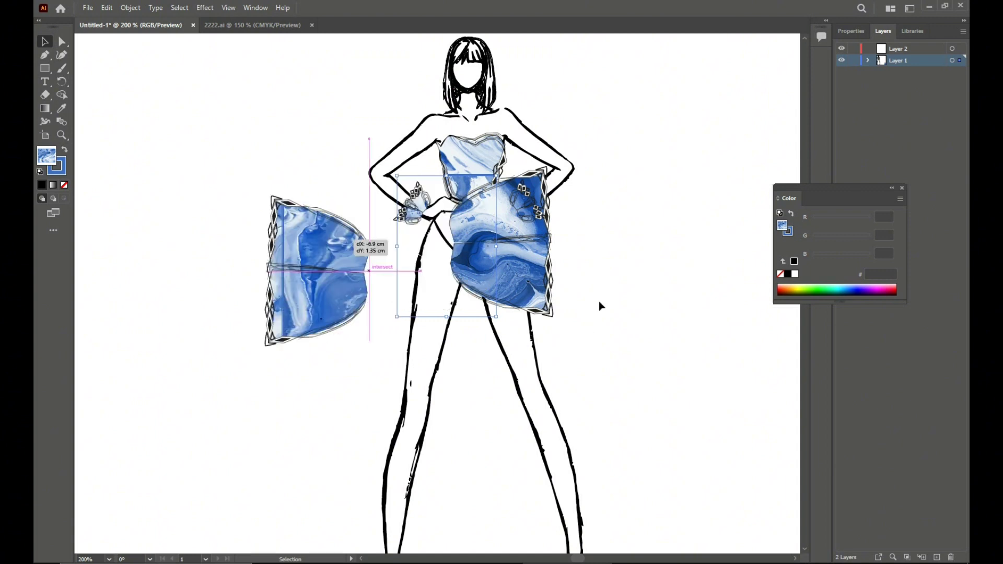
left_click_drag(523, 243, 388, 272)
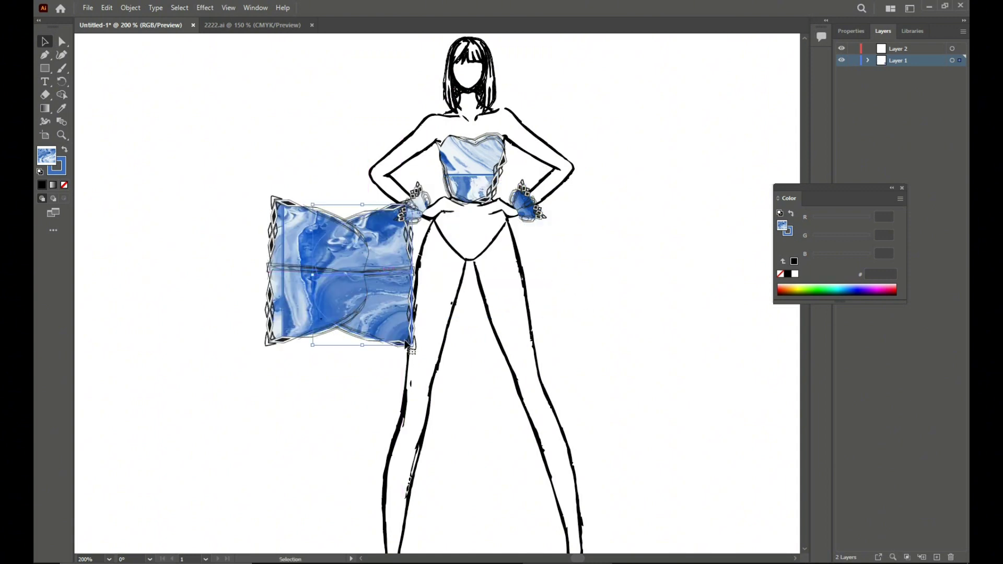
left_click(317, 406)
Step: Widen the left skirt piece outward and select both overlapping pieces together
left_click(348, 290)
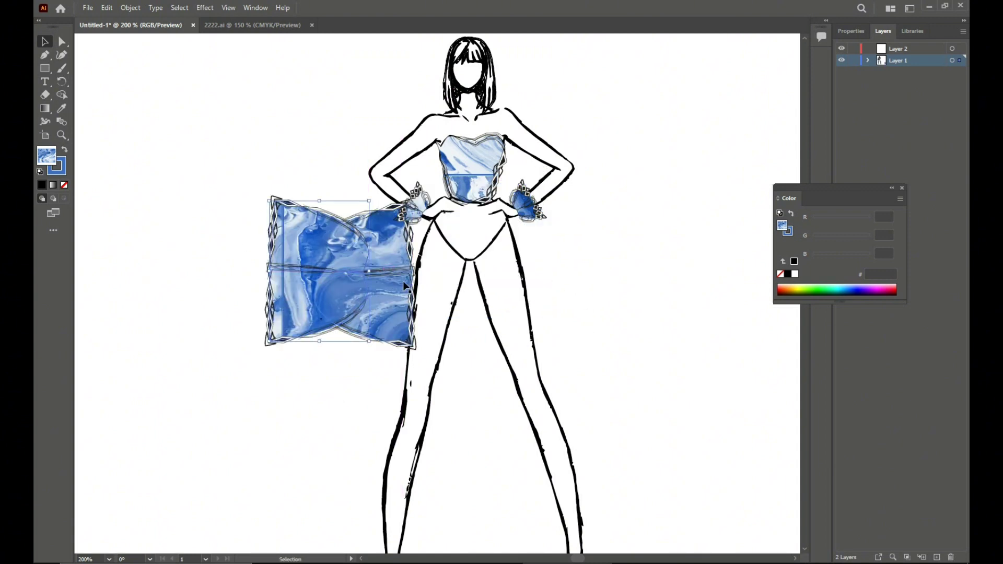
key("ctrl+z")
left_click(283, 301)
left_click_drag(268, 272, 235, 272)
left_click(342, 407)
left_click(330, 235)
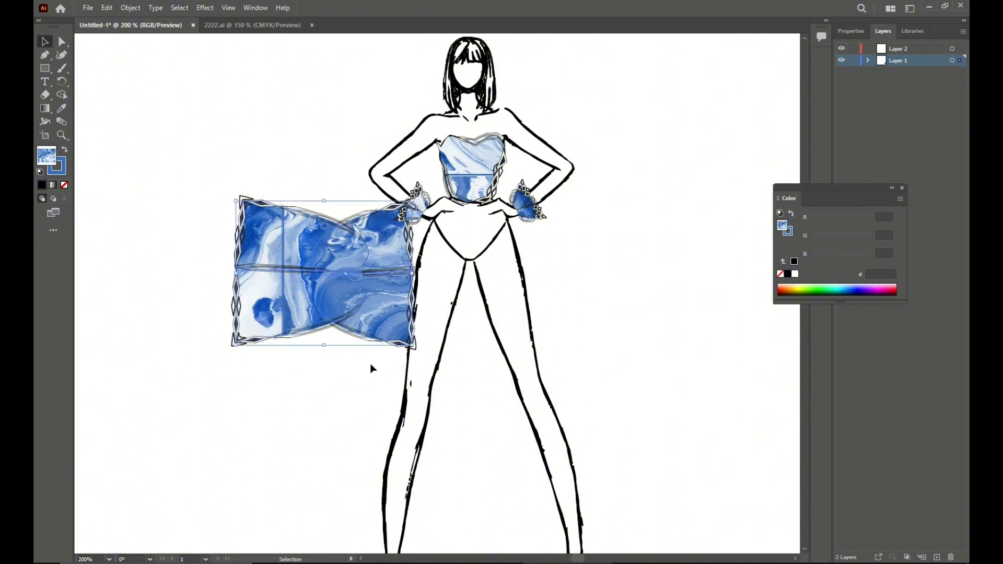
Step: Rotate the two overlapping skirt pieces together until they stand nearly upright, with the patterned edges above and below
left_click_drag(416, 346, 437, 330)
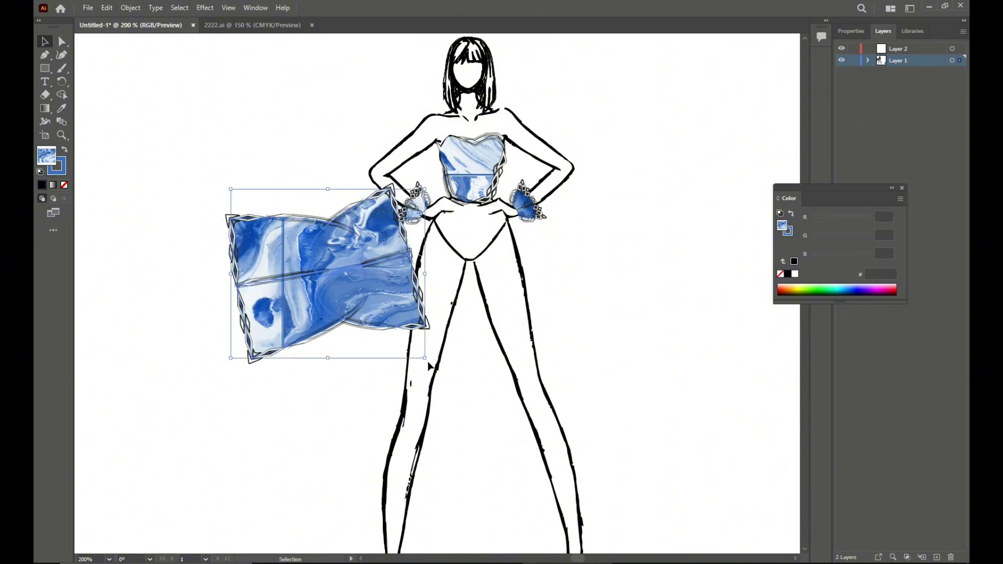
right_click(387, 296)
left_click(315, 274)
left_click_drag(439, 253, 438, 248)
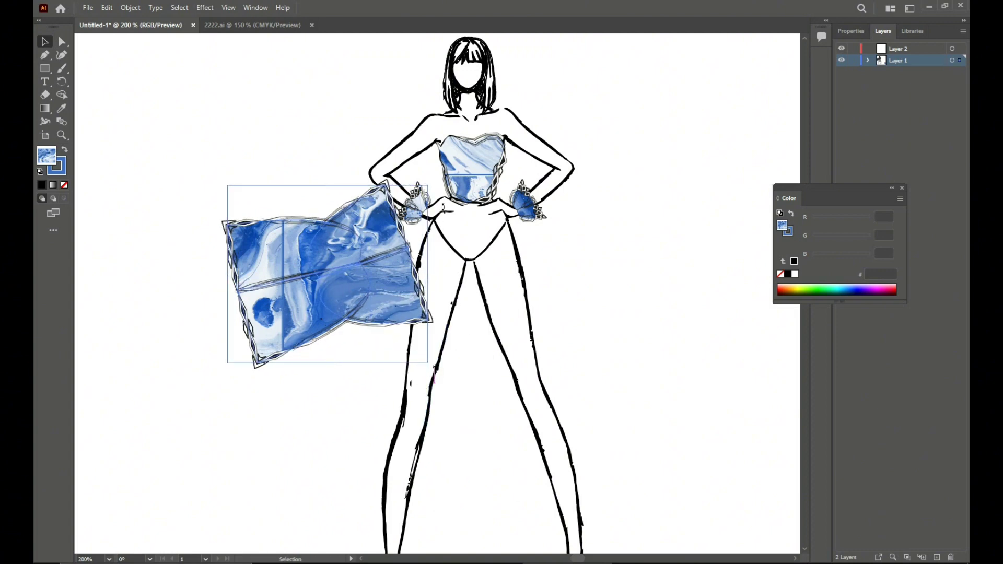
mouse_move(434, 368)
left_mouse_down()
mouse_move(429, 390)
mouse_move(449, 373)
left_mouse_up()
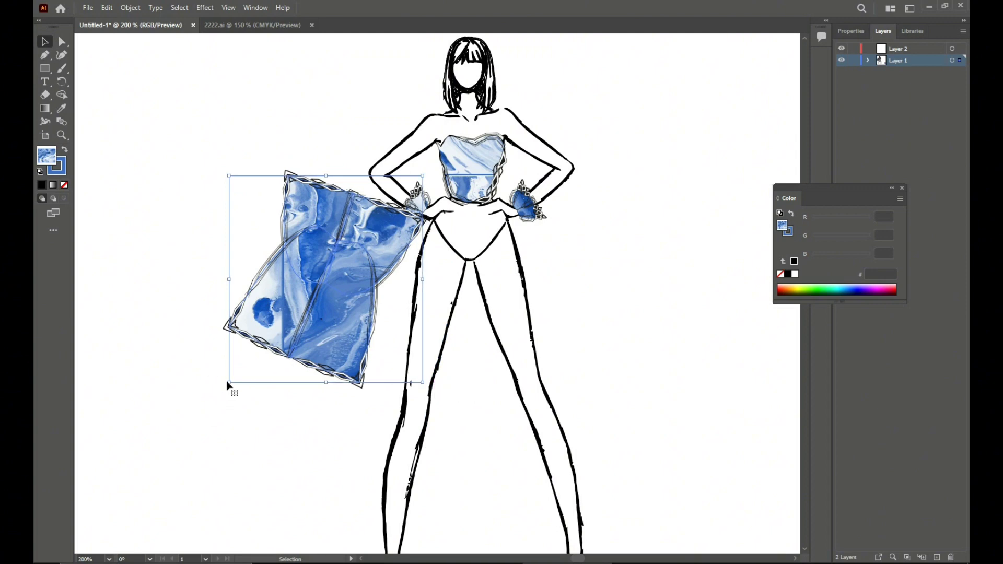
left_click_drag(246, 394, 241, 391)
Step: Move the paired skirt pieces over the figure's torso and hips and rotate them closer to vertical
left_click_drag(464, 198, 511, 195)
left_click_drag(604, 296, 589, 330)
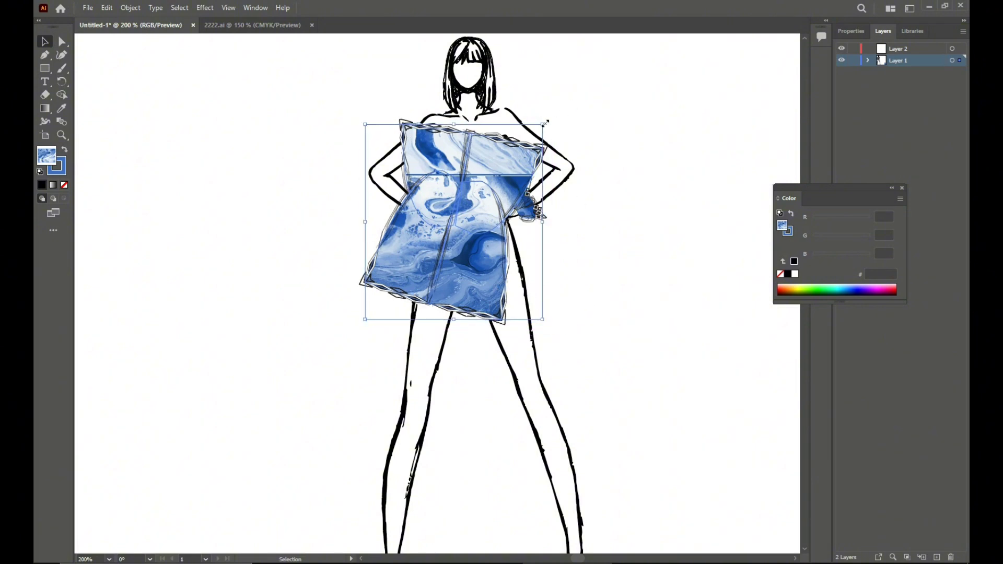
left_click_drag(545, 122, 549, 129)
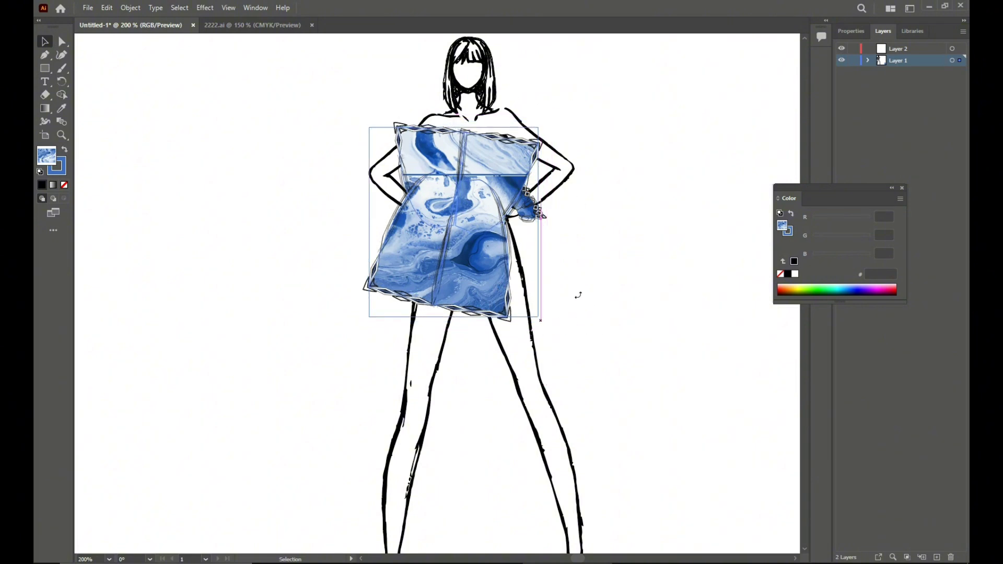
left_click_drag(579, 295, 539, 311)
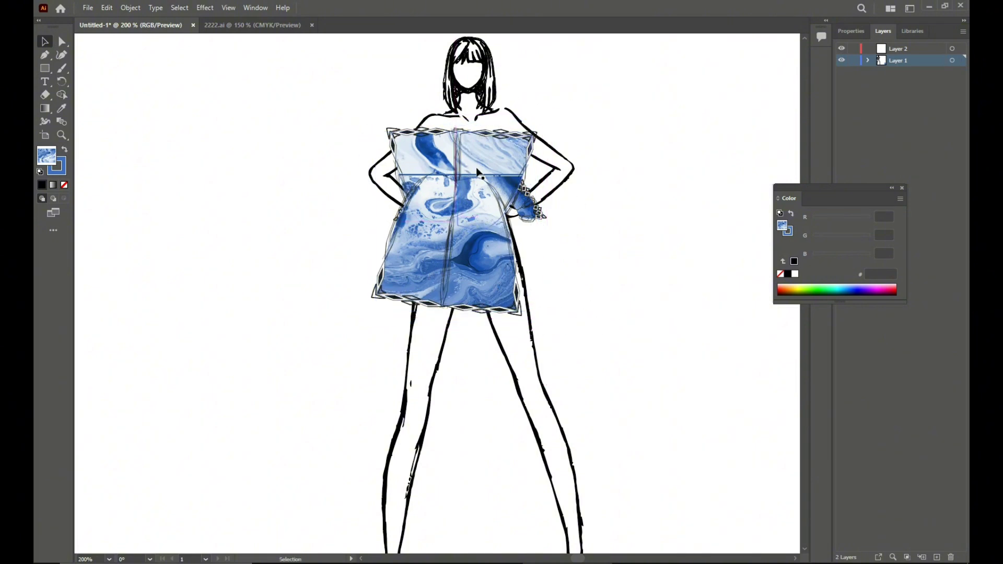
Step: Move the upper skirt piece to the empty area right of the figure and the marble bodice to the left
left_click(479, 148)
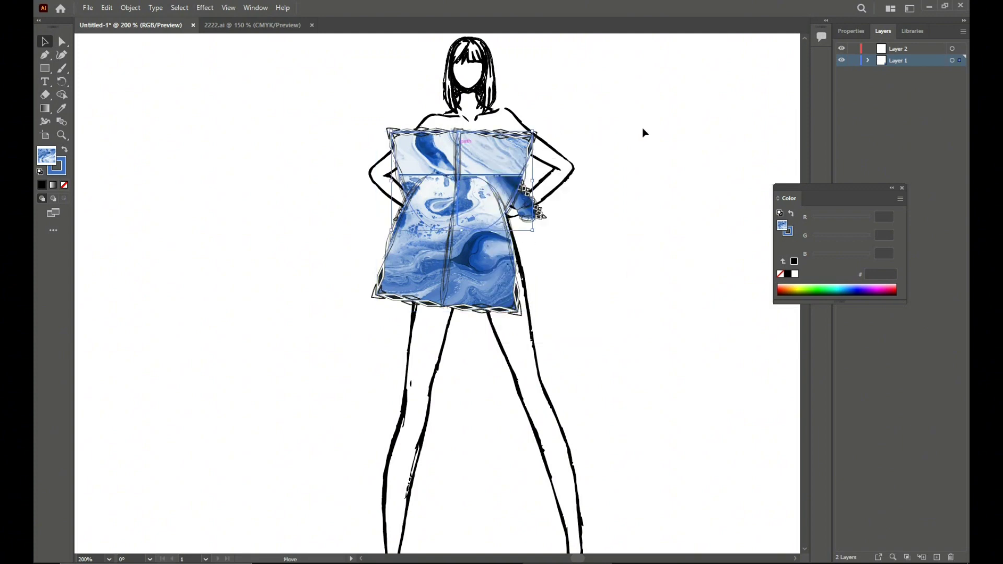
left_click_drag(643, 133, 648, 132)
left_click(485, 152)
left_click_drag(472, 151, 273, 142)
Step: Rotate the remaining skirt piece until its patterned hem is level and center it on the figure's hips
left_click(514, 303)
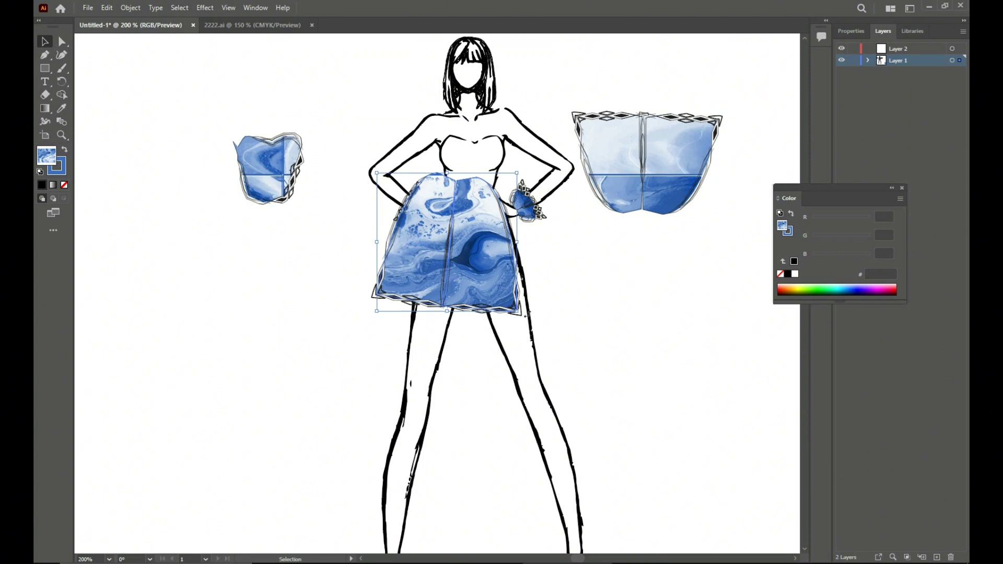
left_click_drag(527, 314, 529, 310)
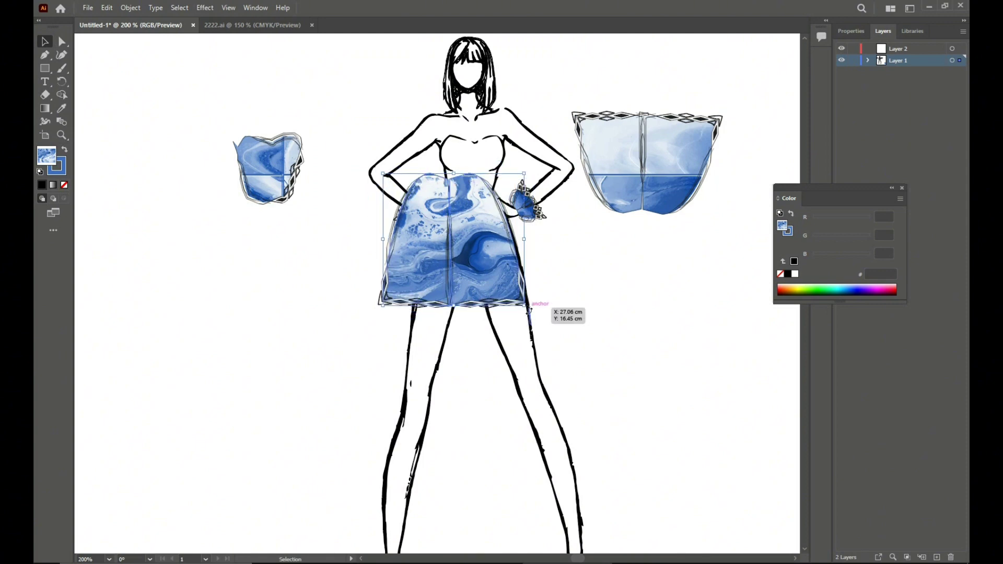
mouse_move(487, 245)
left_mouse_down()
mouse_move(508, 257)
mouse_move(482, 227)
left_mouse_up()
left_click(657, 341)
left_click(492, 266)
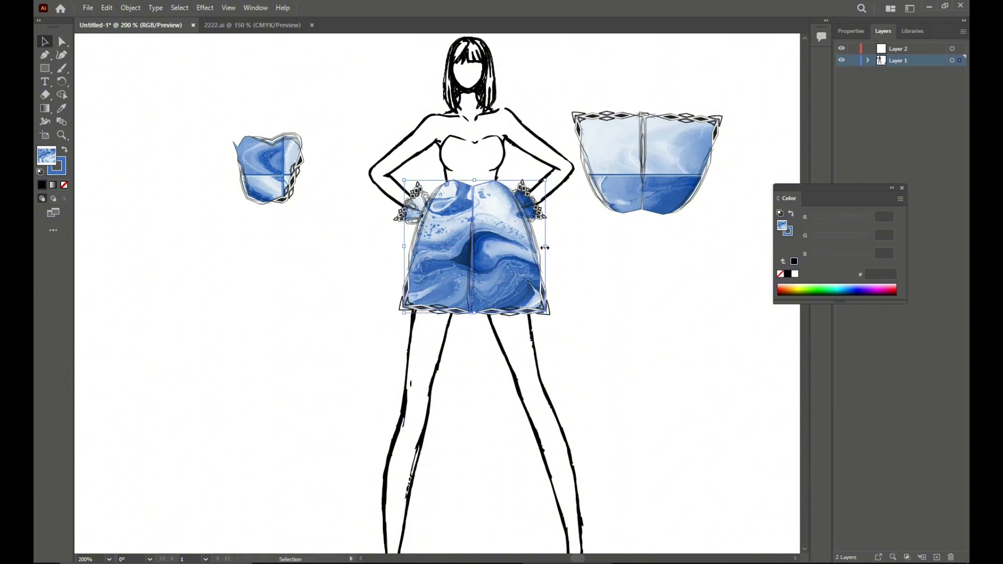
Step: Narrow the skirt slightly from both sides to fit between the wrist cuffs
left_click_drag(545, 247, 541, 247)
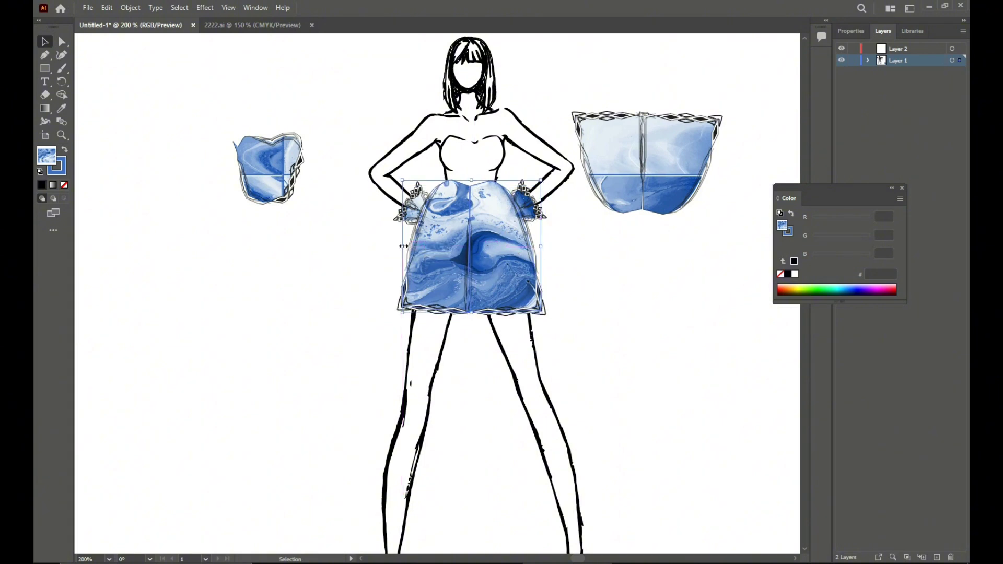
left_click_drag(403, 247, 407, 247)
left_click_drag(542, 247, 538, 248)
left_click(569, 273)
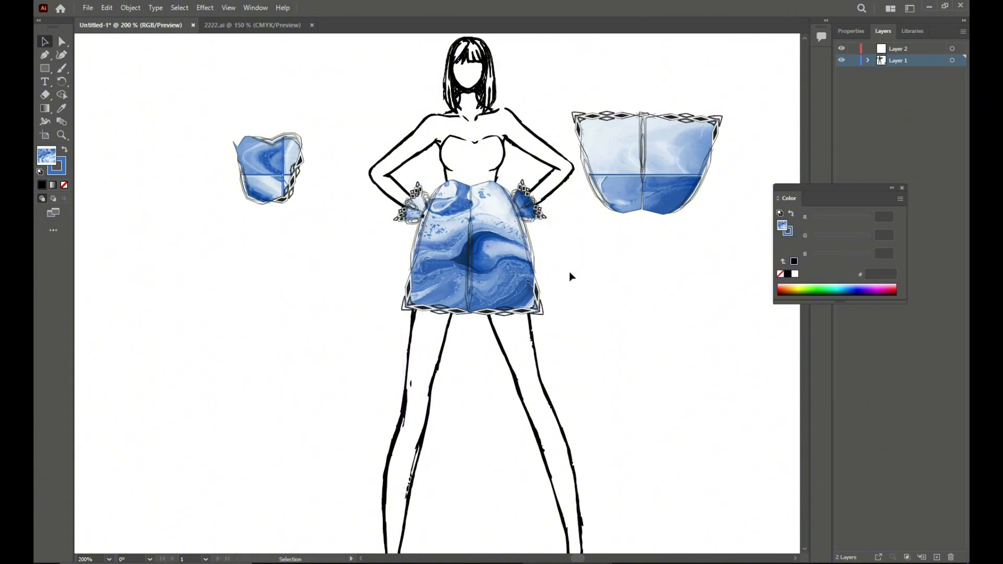
Step: Scale the marble bodice piece beside the figure down to the size of a single bust cup
left_click(684, 202)
left_click(269, 188)
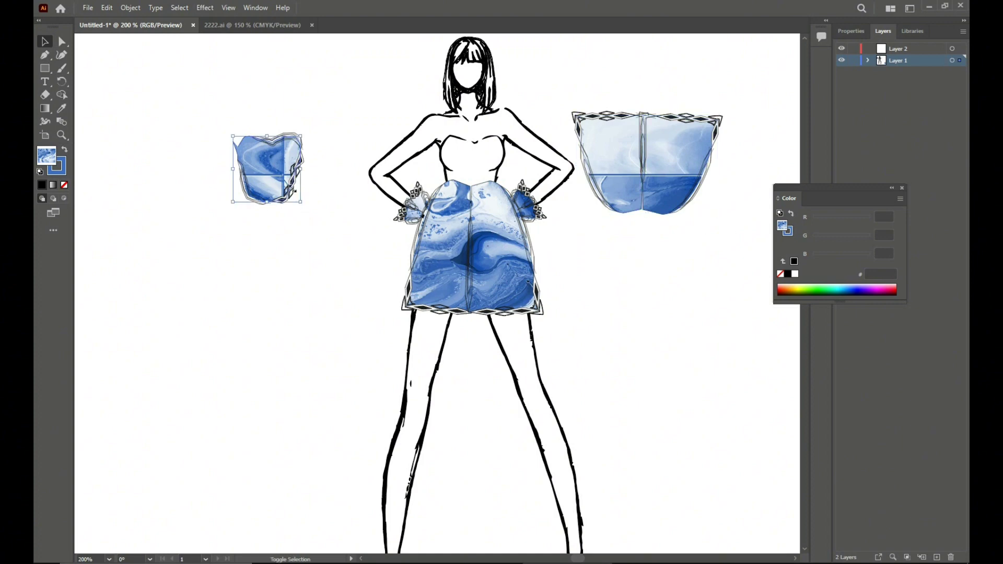
left_click_drag(302, 203, 282, 176)
Step: Delete the spare skirt piece beside the figure and place the small bodice piece over the right half of the bust
left_click(650, 168)
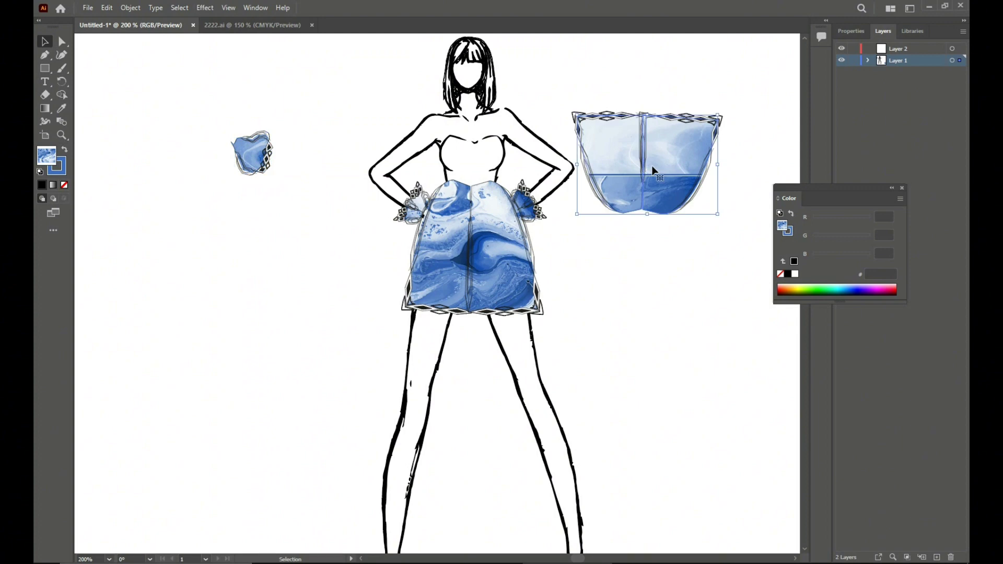
key("Delete")
left_click_drag(501, 160, 504, 152)
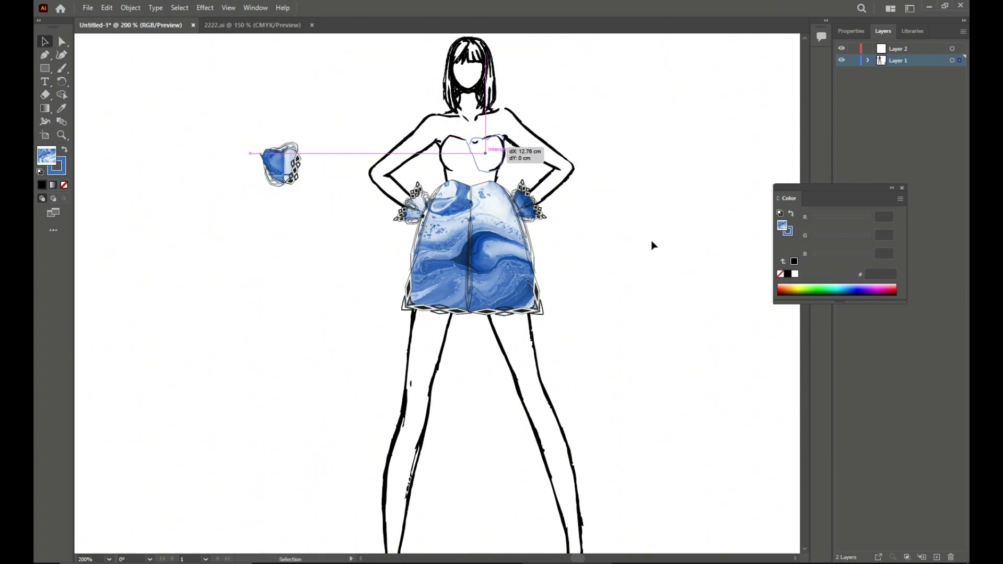
key("ctrl+v")
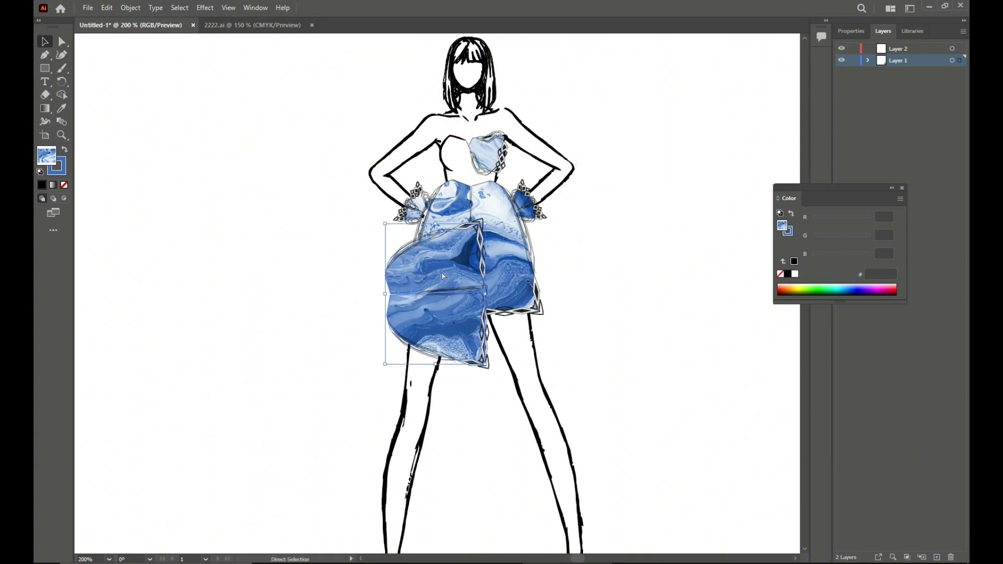
key("ctrl+z")
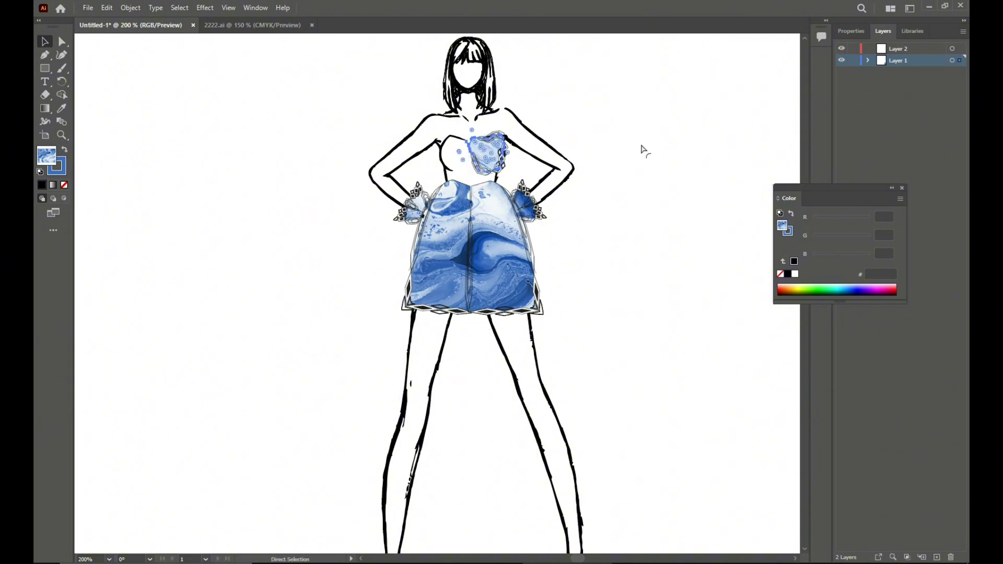
key("ctrl+v")
key("Delete")
Step: Duplicate the bust cup, reflect the copy across the vertical axis and place it over the left half of the bust
left_click(487, 164)
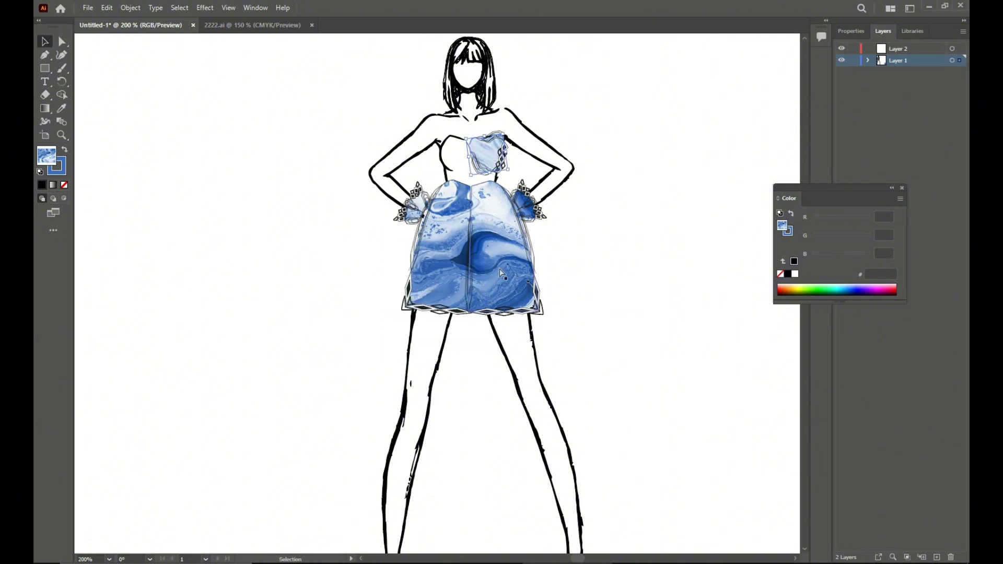
key("ctrl+v")
right_click(438, 312)
mouse_move(496, 233)
left_click(638, 271)
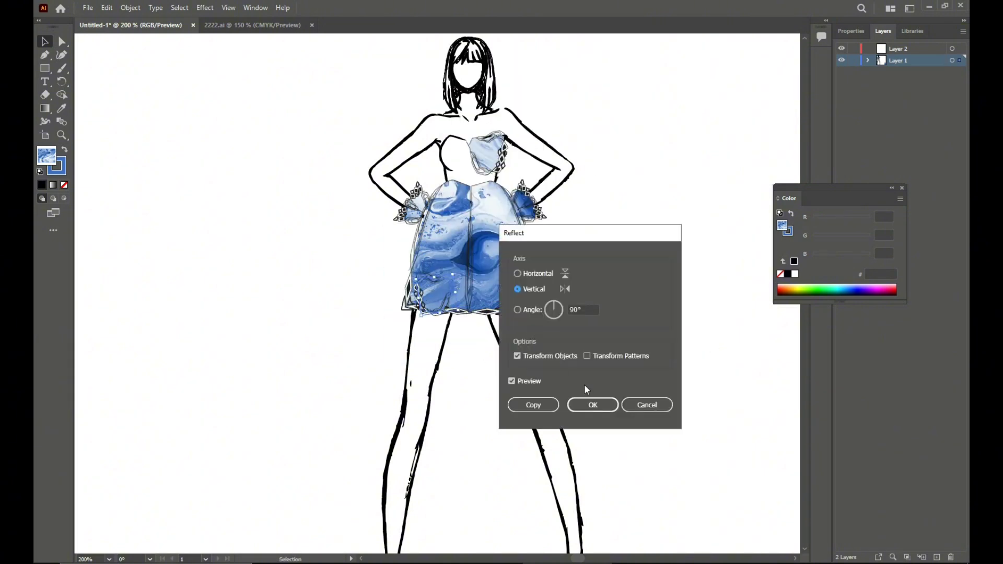
left_click(592, 402)
left_click_drag(444, 268, 465, 127)
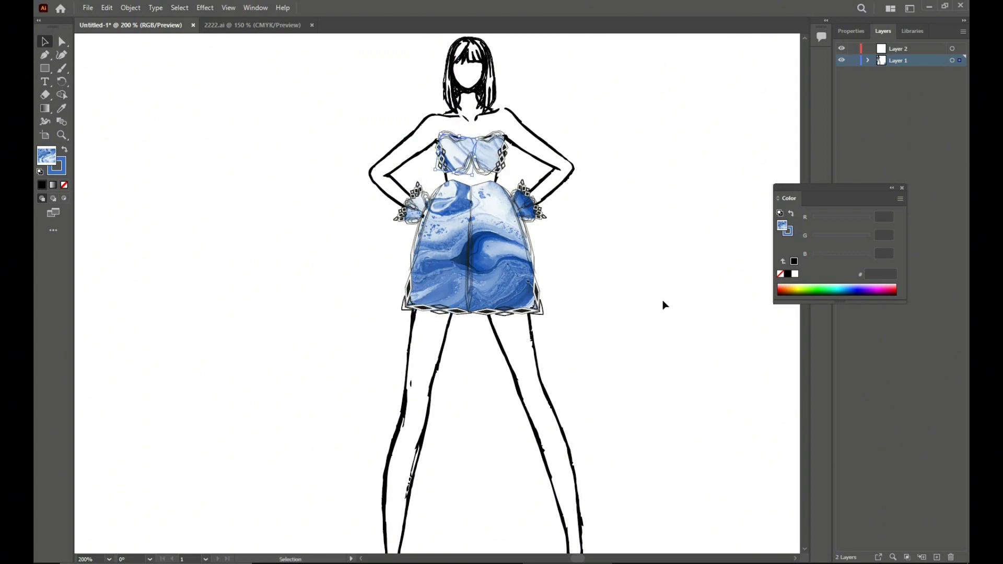
Step: Shorten the skirt by lowering its waist edge and shift it up slightly on the hips
left_click(412, 238)
left_click_drag(475, 179, 475, 207)
left_click_drag(468, 274, 464, 260)
left_click(645, 324)
Step: Trace the outer edge of the left leg with the Pen tool from the skirt hem down and around the foot
scroll(575, 282, "down", 1)
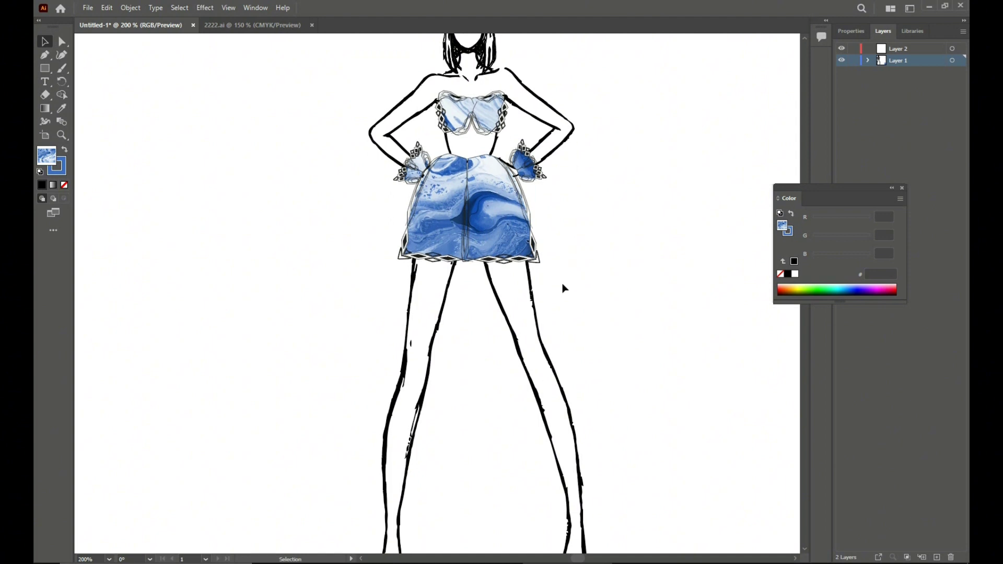
key("ctrl+minus")
key("p")
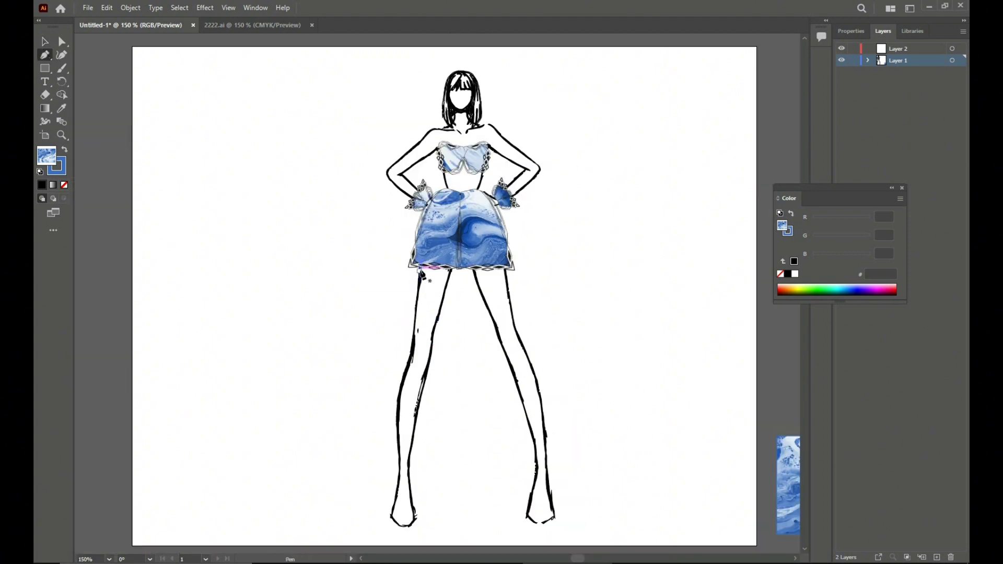
left_click_drag(416, 313, 413, 349)
left_click(401, 380)
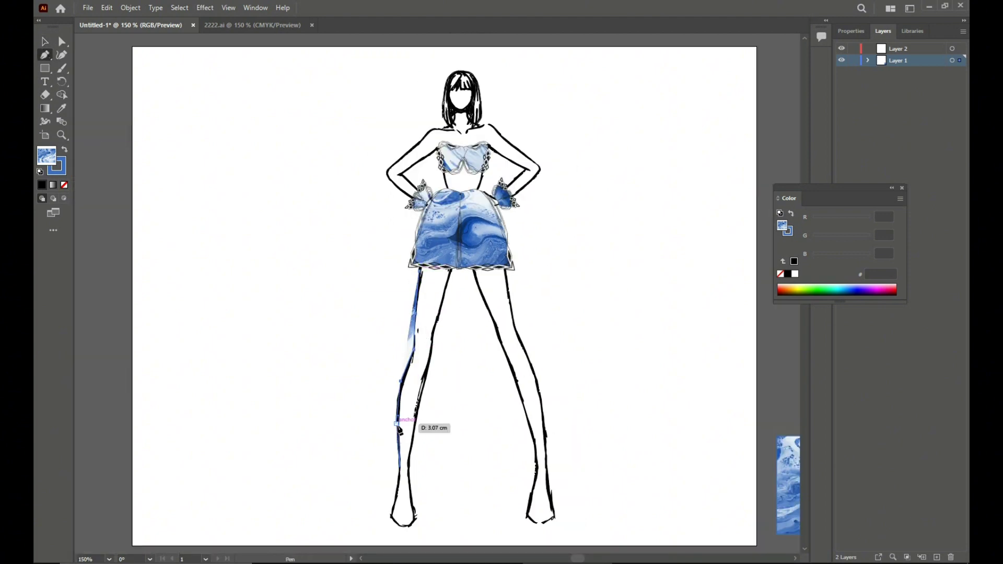
left_click(398, 424)
left_click(401, 461)
left_click(399, 492)
left_click(392, 516)
left_click(406, 526)
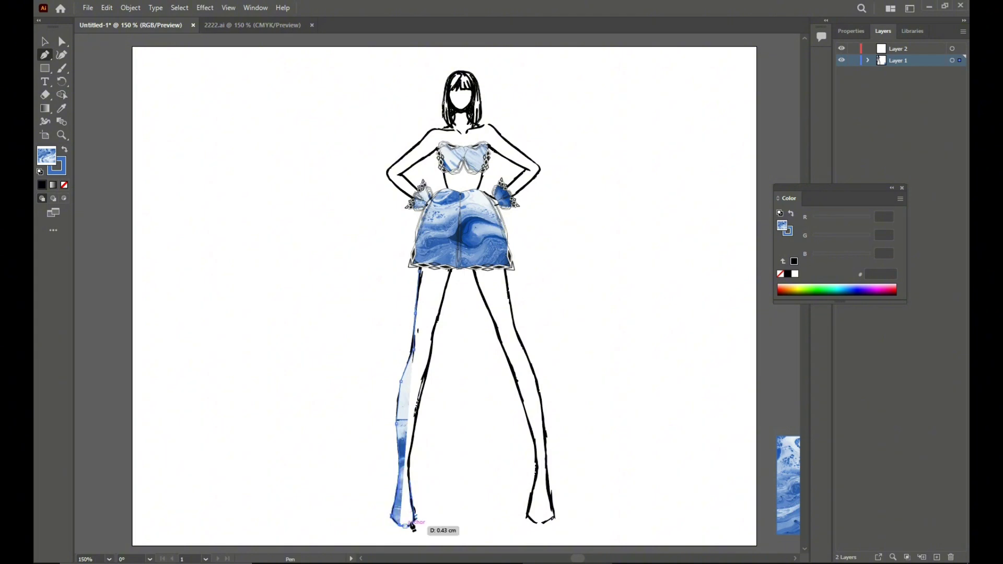
left_click(416, 517)
Step: Remove the marble fill from the unfinished left leg path, leaving only its stroke
left_click(64, 185)
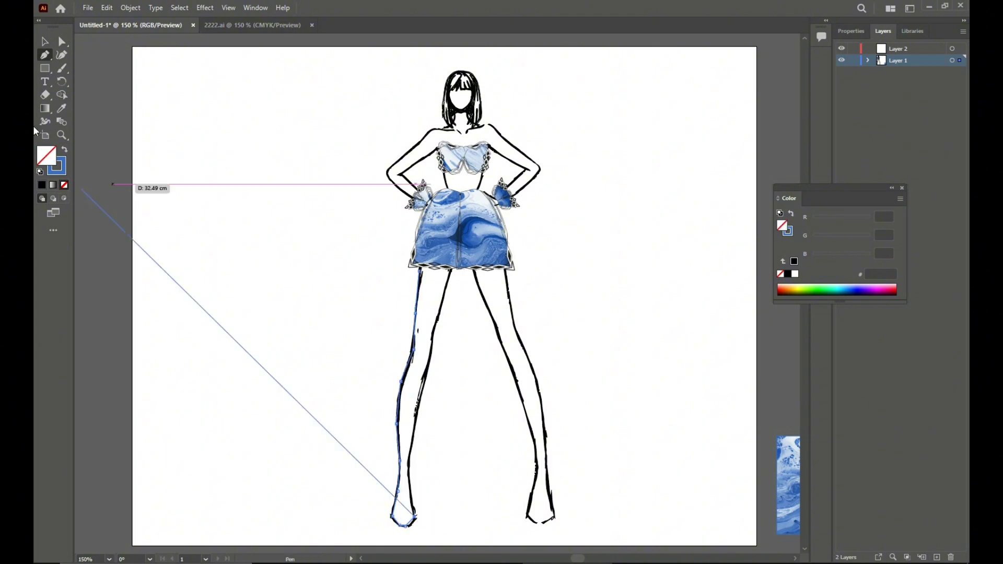
key("ctrl+z")
key("ctrl+z")
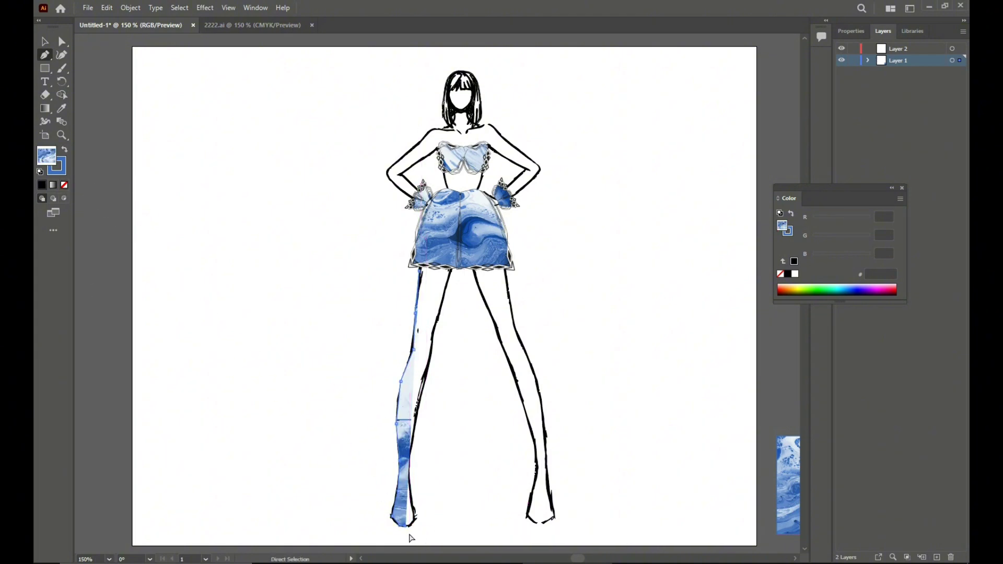
left_click(64, 186)
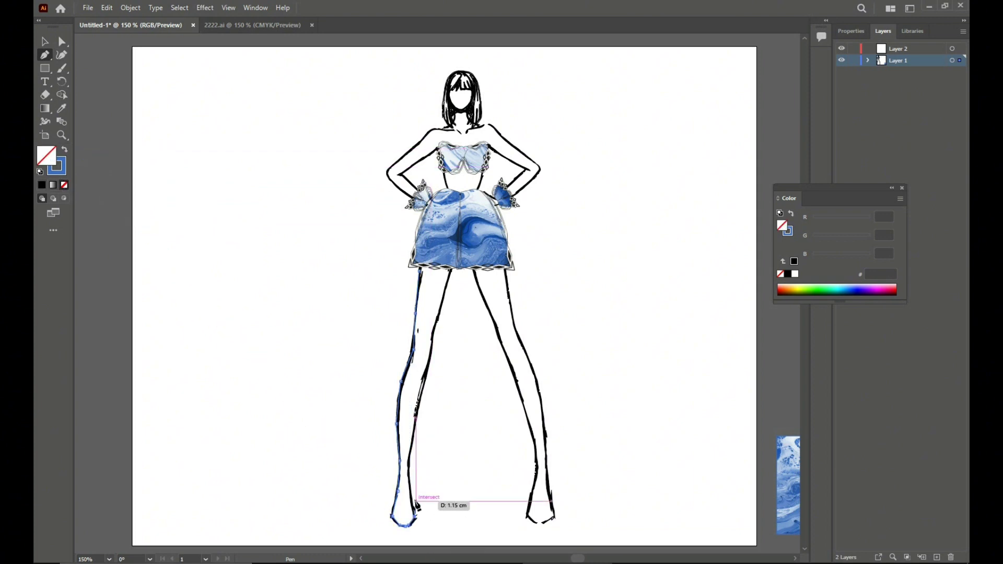
Step: Continue the left leg path up the inner edge to the skirt hem and back across to its starting point
left_click(409, 463)
left_click(417, 413)
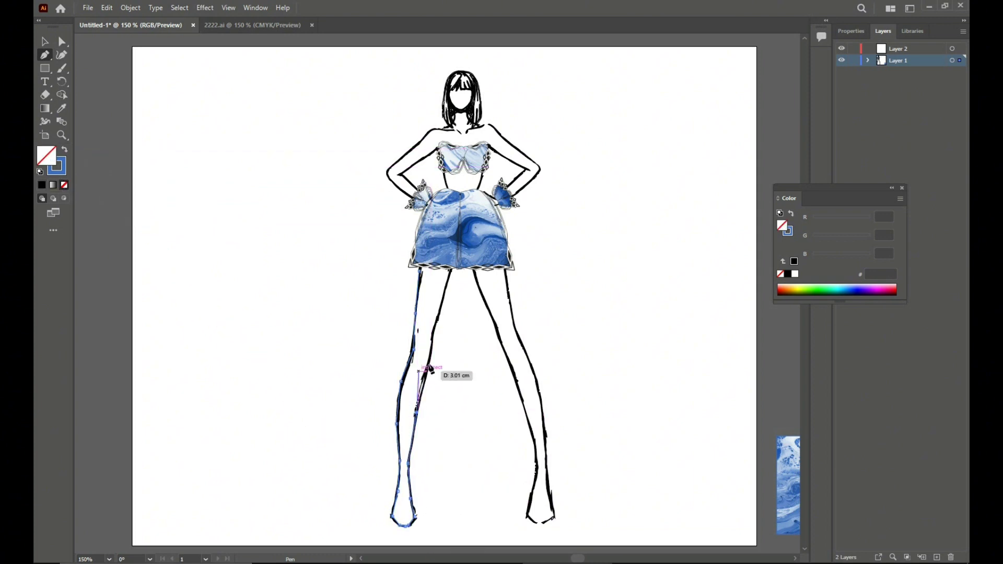
left_click(429, 360)
left_click(432, 341)
left_click(434, 325)
left_click(448, 278)
left_click(451, 268)
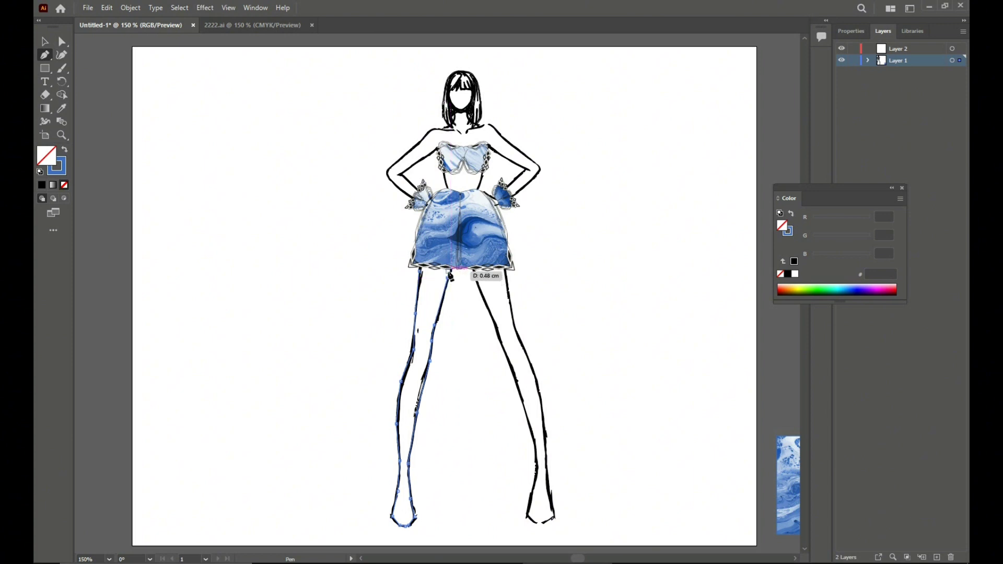
left_click(420, 268)
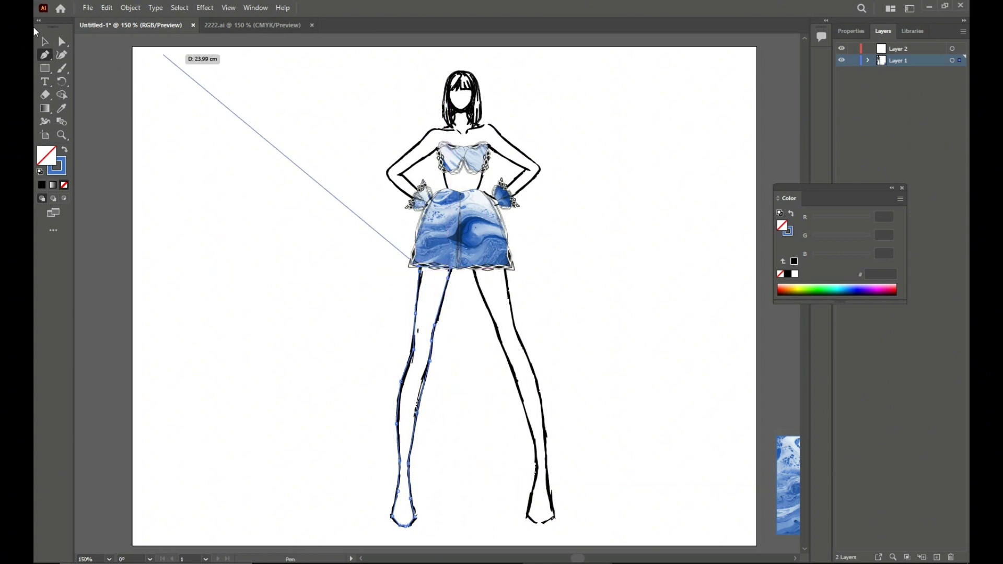
left_click(44, 42)
Step: Trace the inner edge of the right leg with the Pen tool from the skirt hem down to the ankle
left_click(45, 55)
left_click(474, 270)
left_click(483, 300)
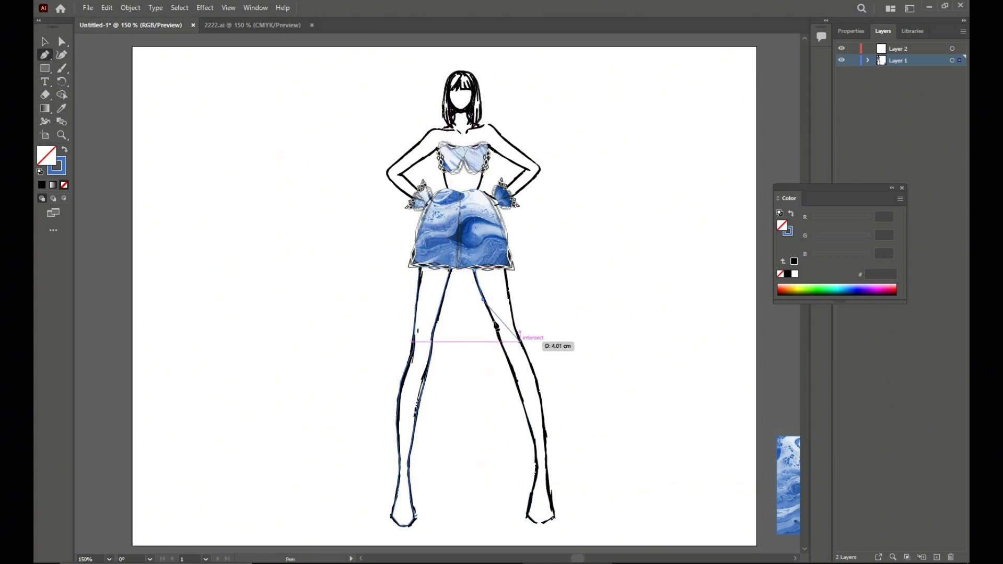
left_click(491, 316)
left_click(502, 345)
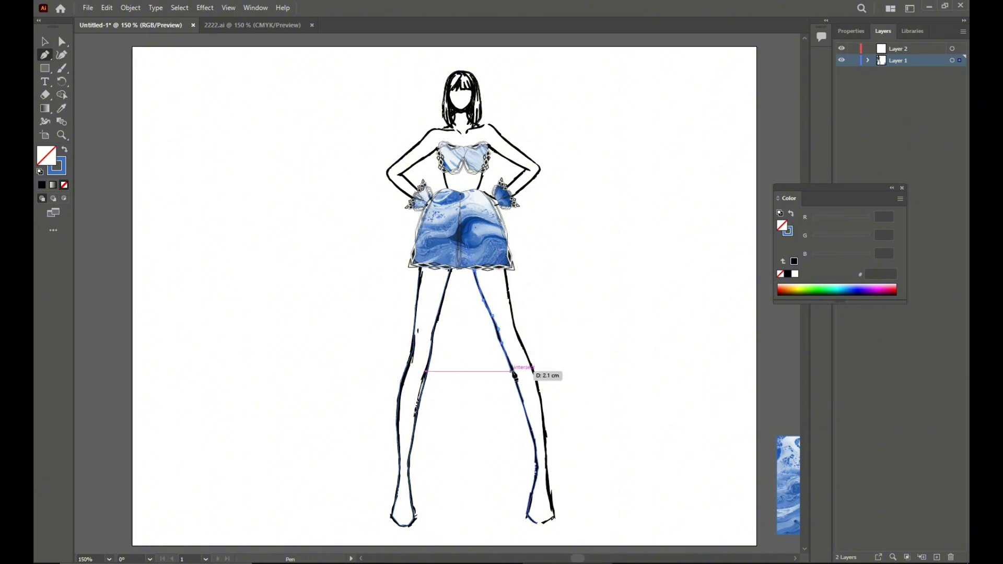
left_click(512, 371)
left_click(523, 401)
left_click(531, 431)
left_click(535, 449)
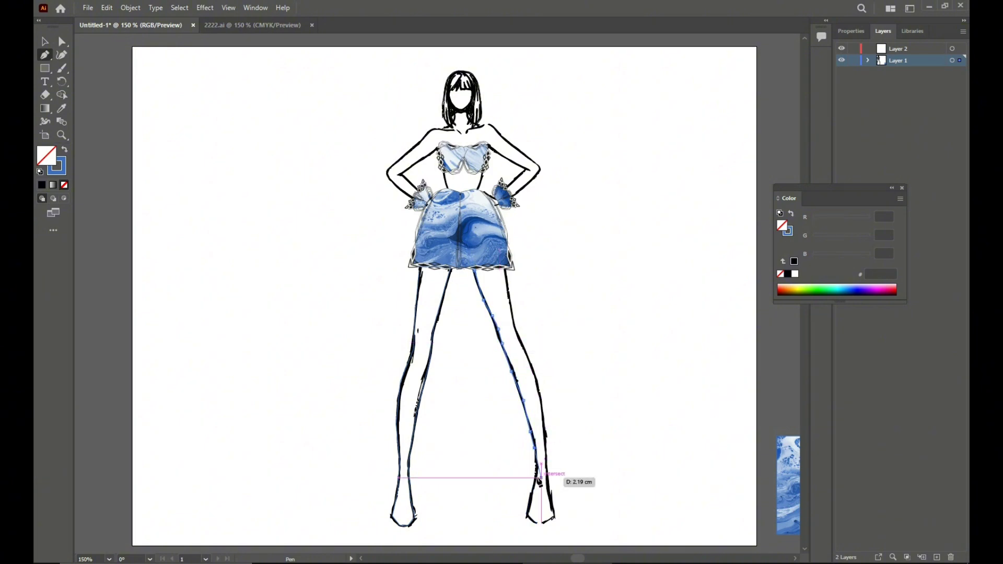
left_click(536, 475)
Step: Extend the right leg path around the outline of the foot
left_click(528, 506)
left_click(528, 516)
left_click(537, 523)
left_click(542, 523)
left_click(556, 519)
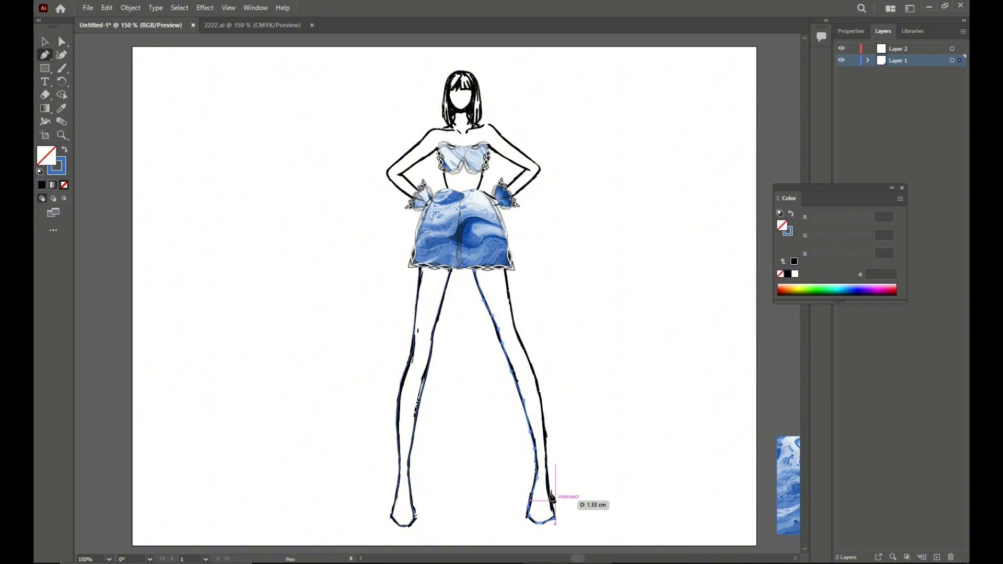
Step: Continue the right leg path up the outer edge to the skirt hem and close it at its starting point
left_click(547, 491)
left_click(545, 460)
left_click(544, 428)
left_click(540, 394)
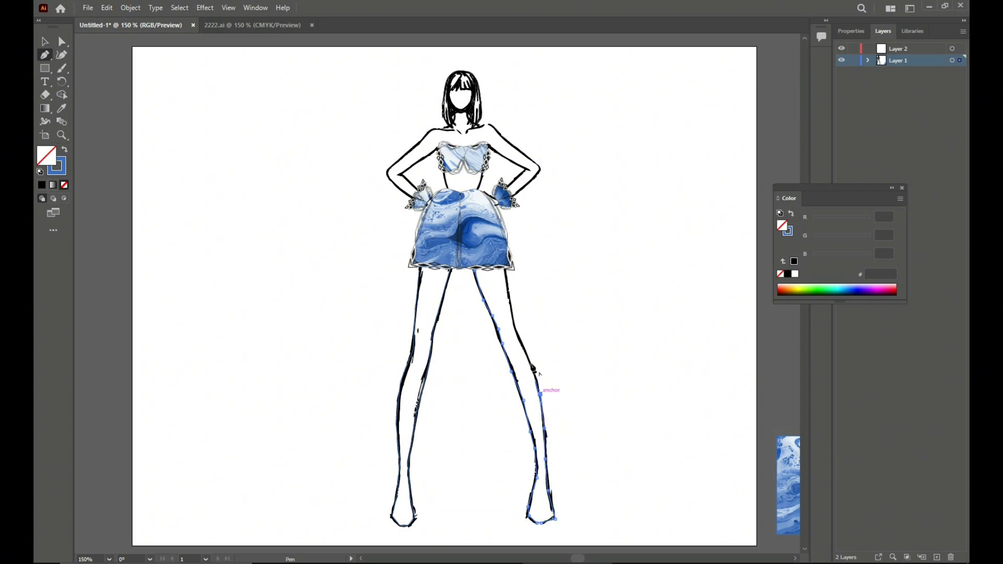
left_click(531, 361)
left_click(521, 344)
left_click(513, 325)
left_click(509, 295)
left_click(505, 268)
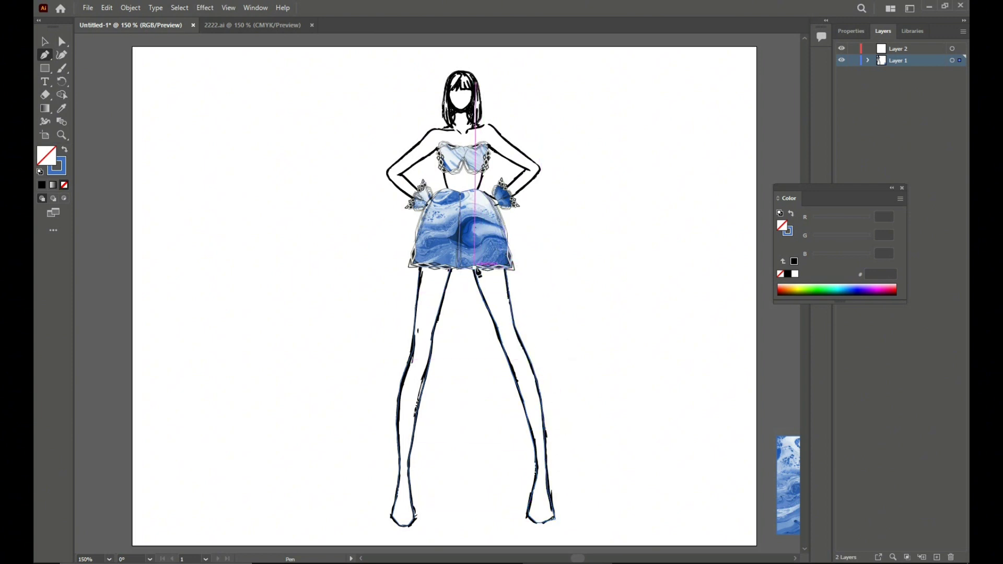
left_click(475, 268)
Step: Fill the right leg with the blue marble pattern sampled from the swatch beside the artboard
left_click(49, 42)
left_click(61, 108)
left_click(786, 483)
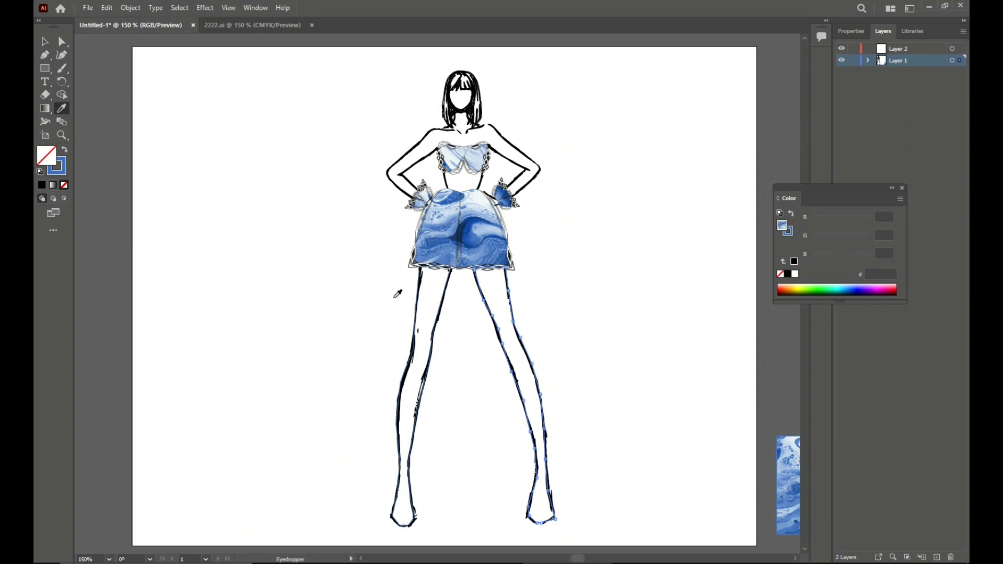
Step: Fill the left leg with the same blue marble pattern sampled from the swatch beside the artboard
left_click(45, 42)
left_click(419, 339)
left_click(409, 520)
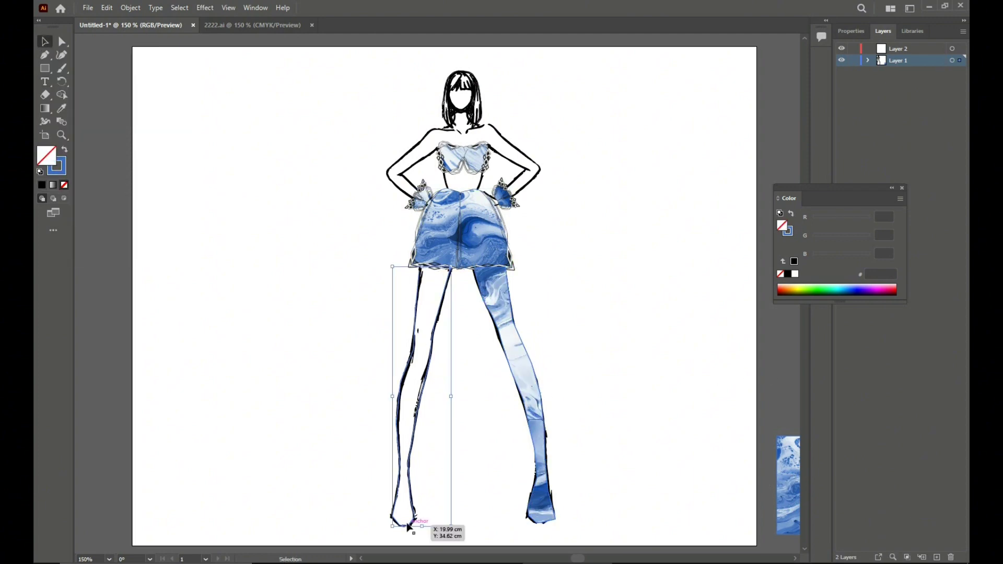
left_click(61, 108)
left_click(793, 475)
left_click(45, 42)
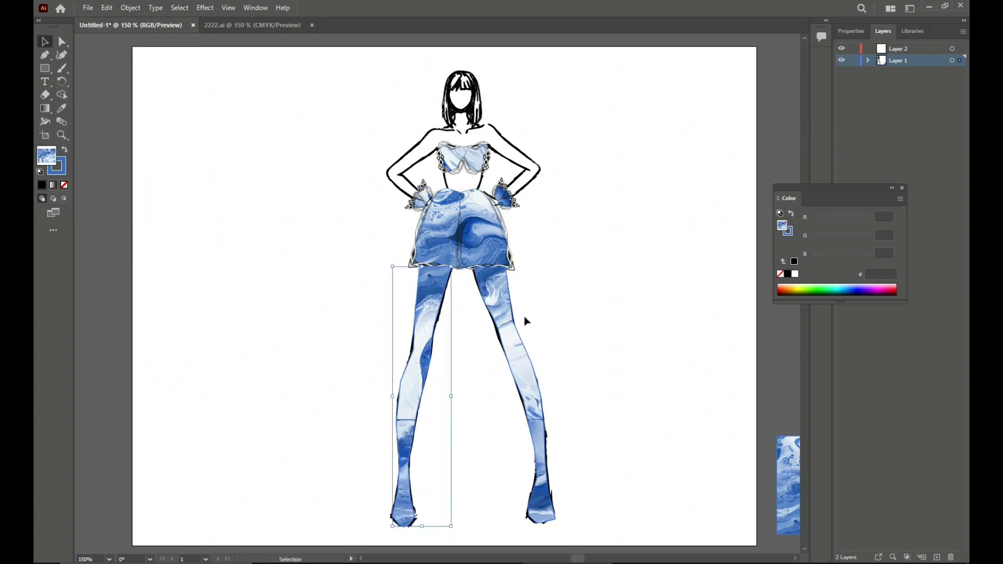
Step: Set the opacity of both marble leg shapes to 55% so the sketch lines show through
left_click(514, 326)
left_click(427, 325, "shift")
left_click(255, 8)
left_click(314, 496)
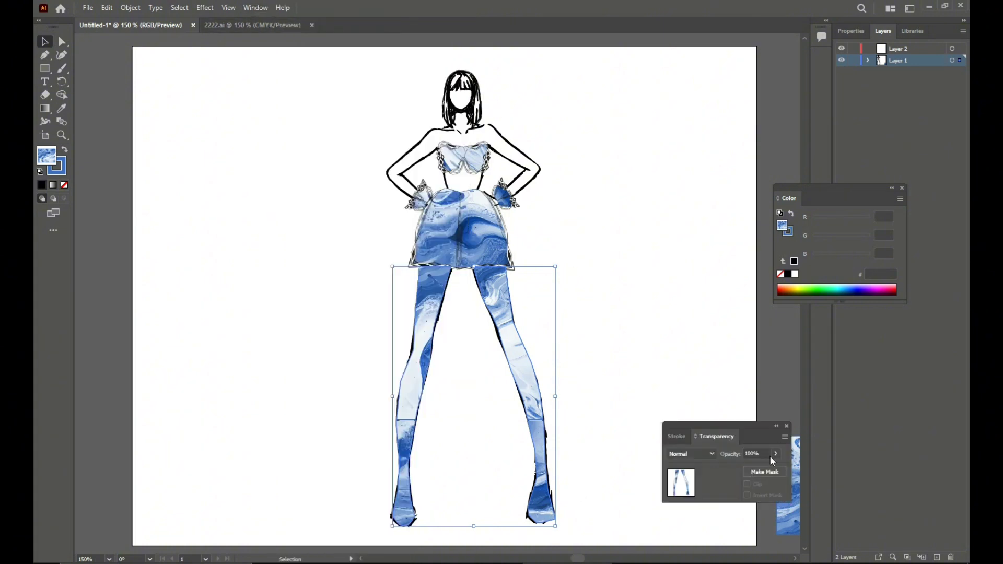
left_click(776, 453)
left_click_drag(762, 468, 756, 472)
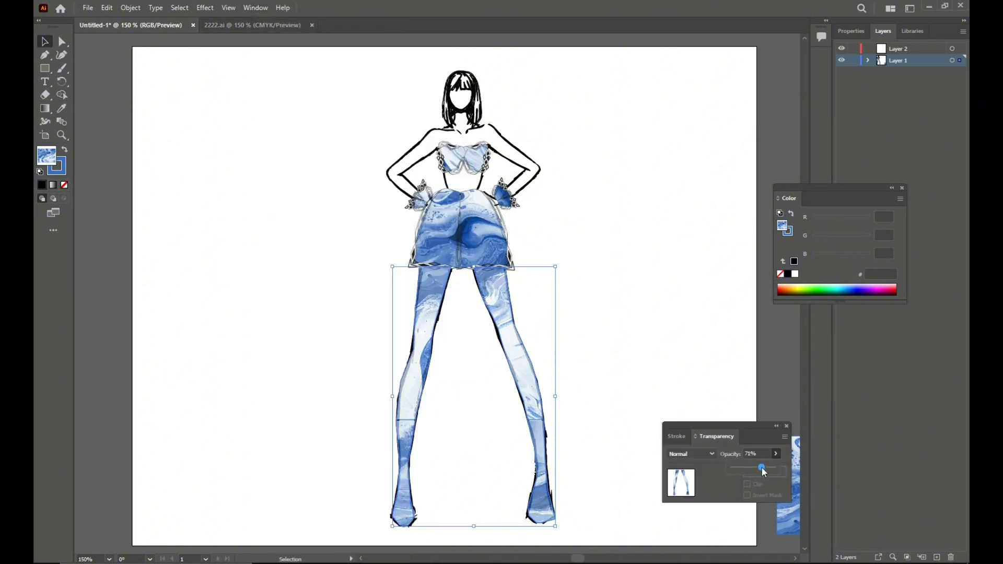
mouse_move(748, 467)
left_mouse_down()
mouse_move(739, 467)
mouse_move(756, 468)
left_mouse_up()
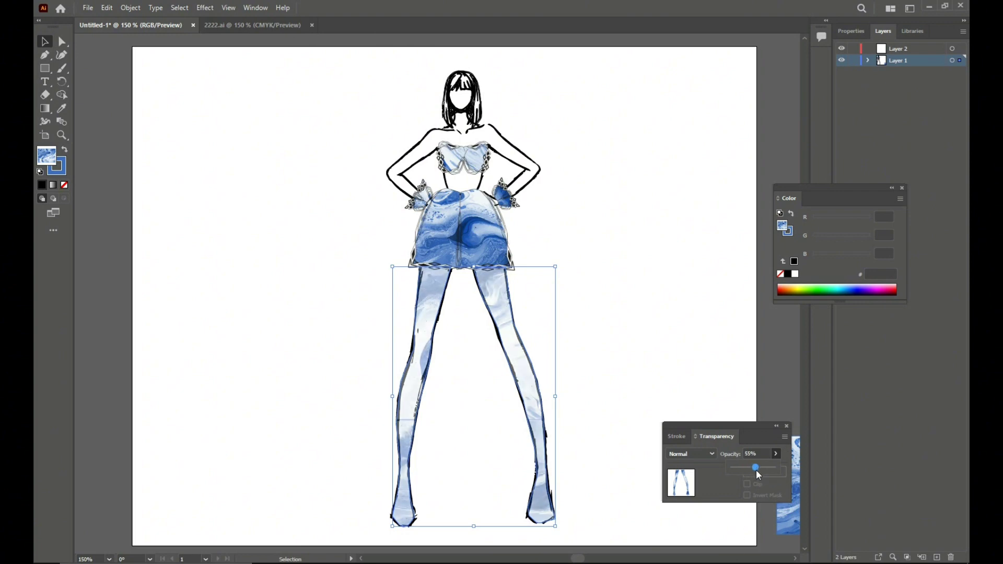
left_click(786, 426)
Step: Apply the ornamental braided brush to the outlines of both leg shapes
left_click(255, 8)
left_click(292, 199)
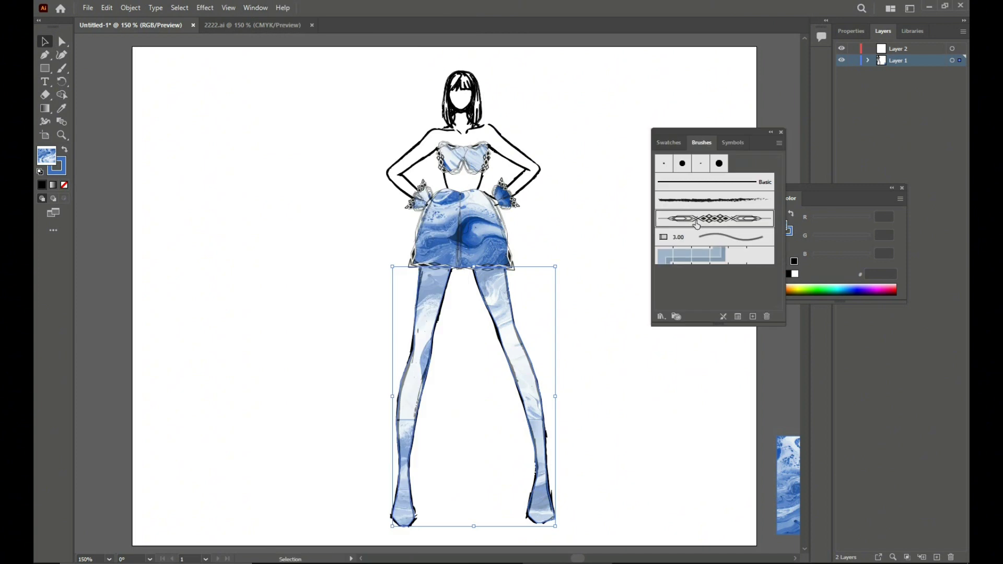
left_click(781, 133)
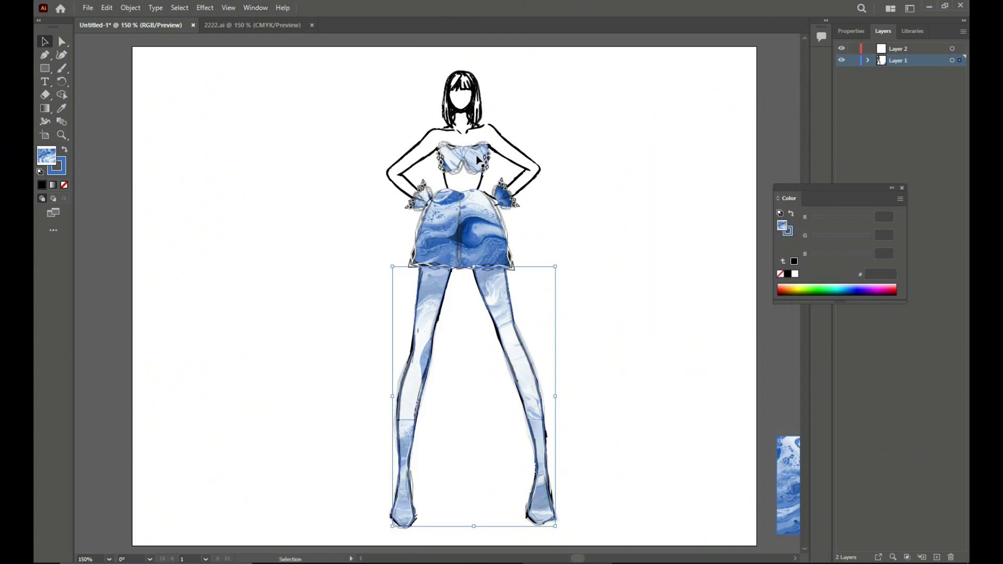
Step: Shorten the skirt by raising its hem while keeping the waistline in place
left_click(477, 156)
left_click(469, 256)
left_click_drag(461, 269, 514, 244)
left_click(586, 300)
Step: Stretch both leg shapes up to the raised skirt hem and widen them toward the inner thighs
left_click(506, 272)
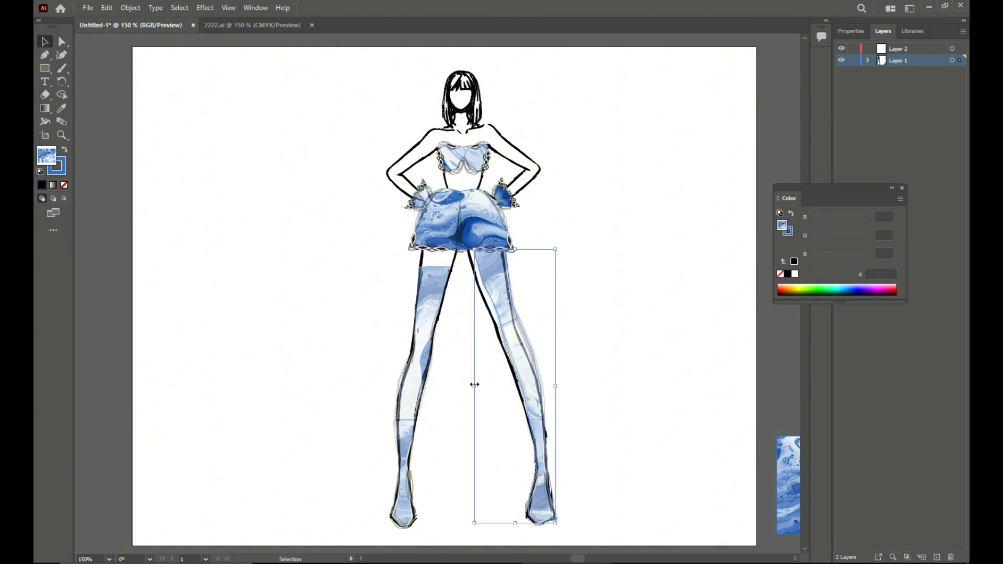
left_click_drag(474, 385, 470, 383)
left_click(531, 327)
left_click(416, 269)
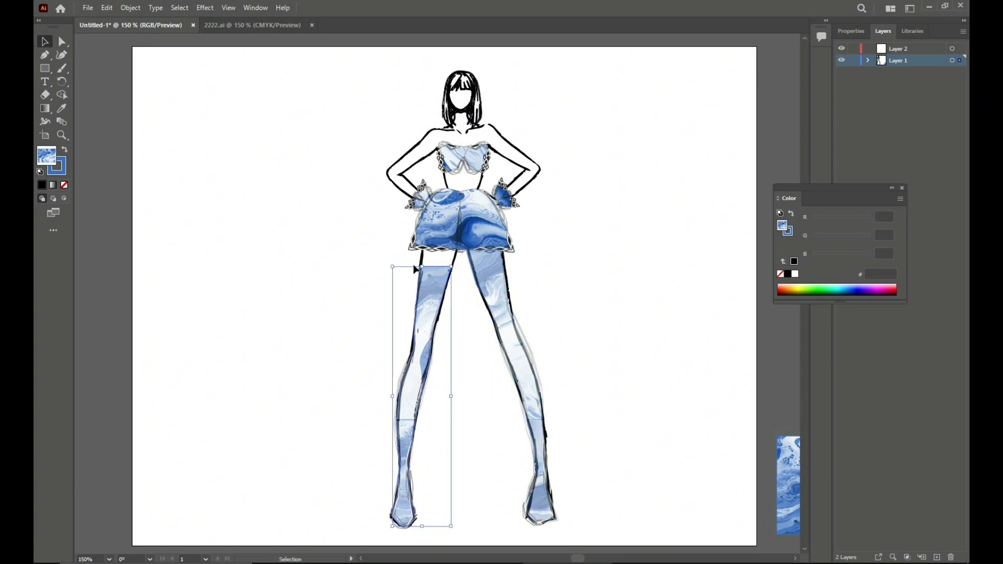
left_click_drag(417, 267, 422, 246)
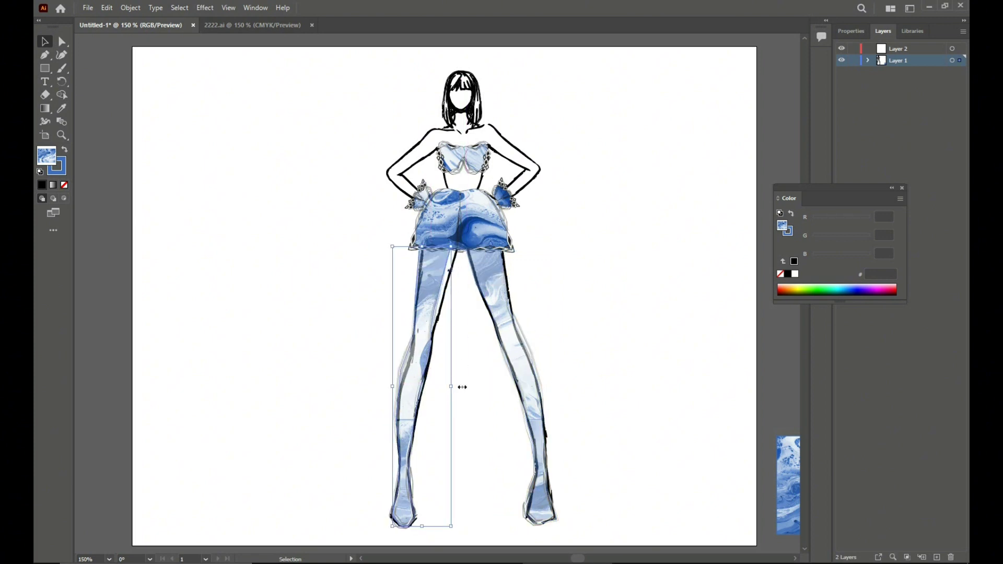
left_click(617, 303)
right_click(474, 226)
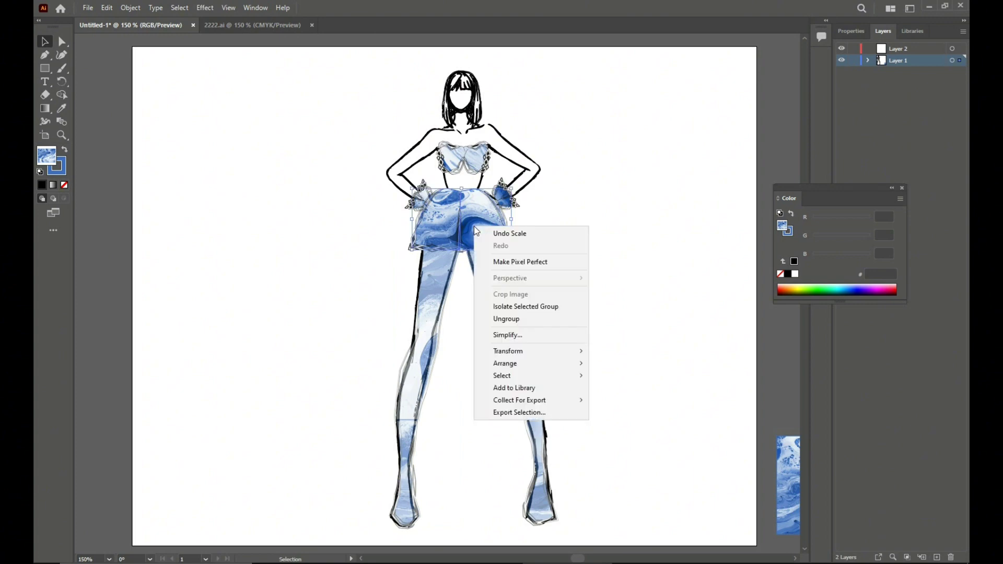
left_click(507, 307)
left_click(481, 234)
left_click(82, 41)
left_click(81, 42)
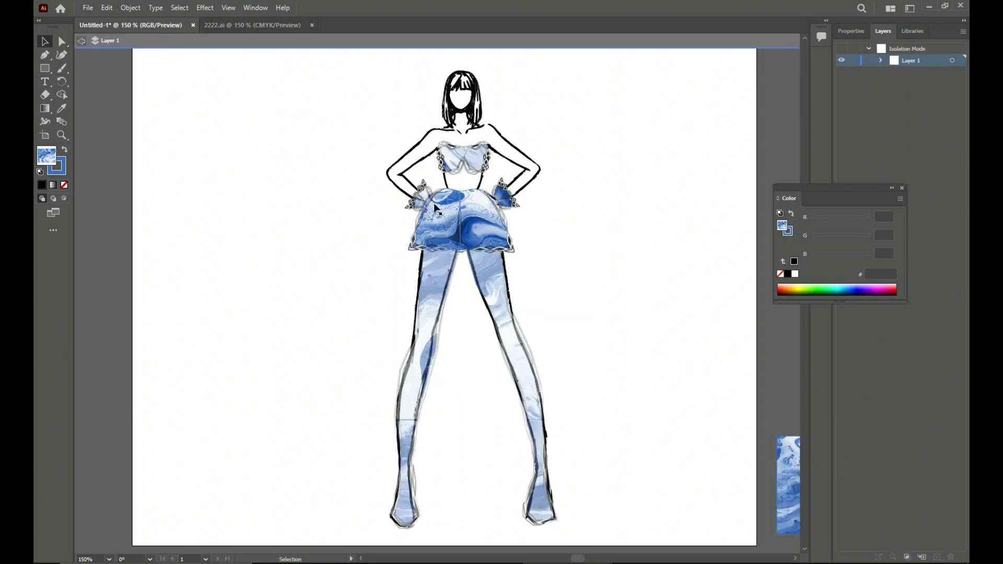
right_click(460, 213)
left_click(508, 307)
left_click(614, 308)
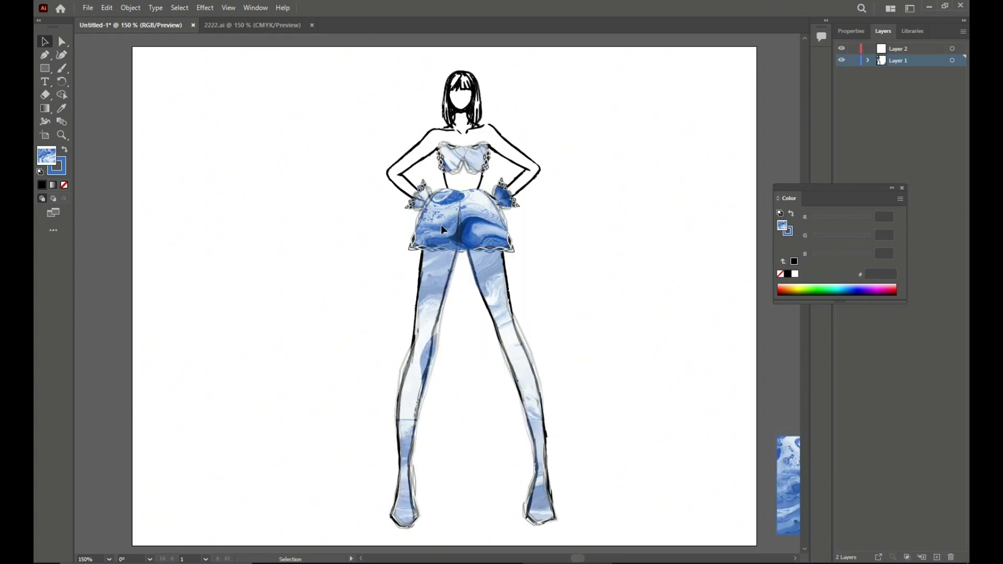
Step: Widen the left skirt half slightly across the centre seam so it overlaps the right half
left_click_drag(466, 223, 589, 258)
key("ctrl+z")
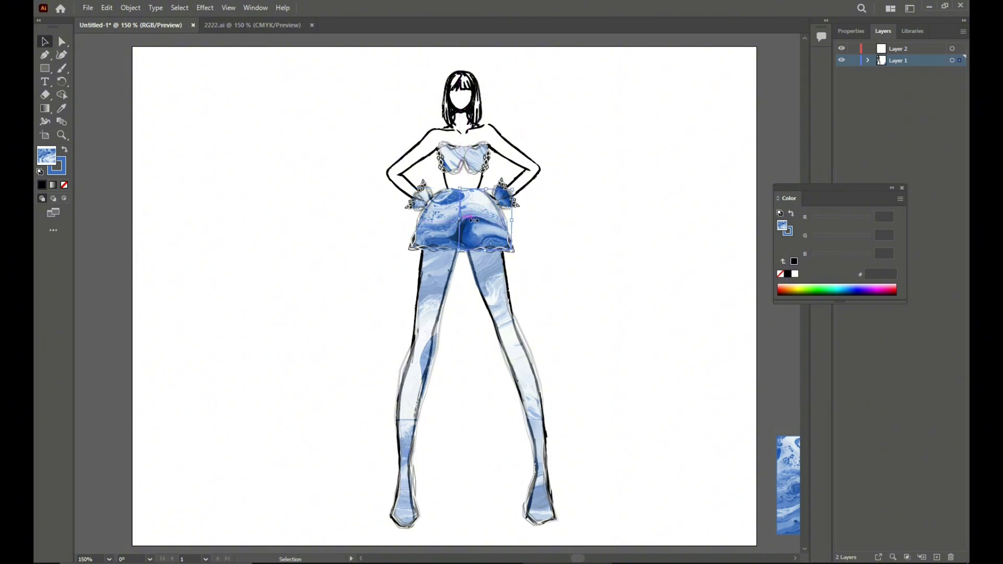
left_click(634, 281)
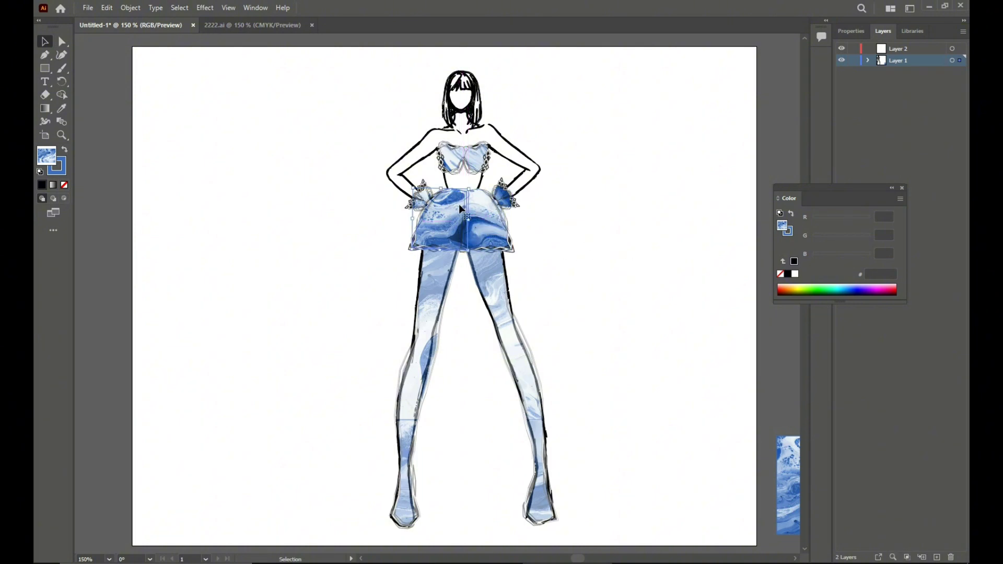
left_click(446, 213)
left_click(572, 247)
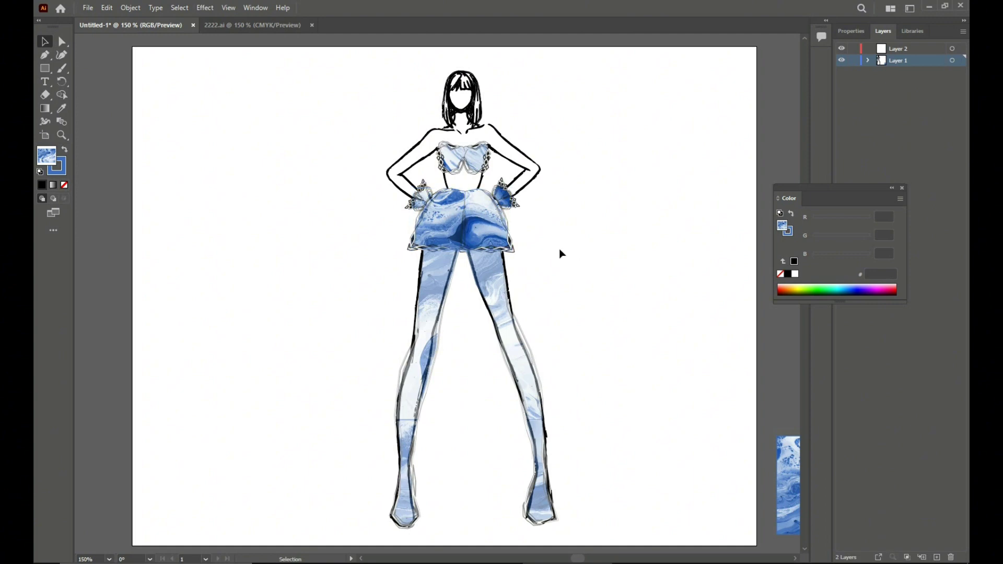
Step: Remove the two bust cups and move the right wrist cuff onto the right side of the bust
left_click_drag(507, 195, 564, 222)
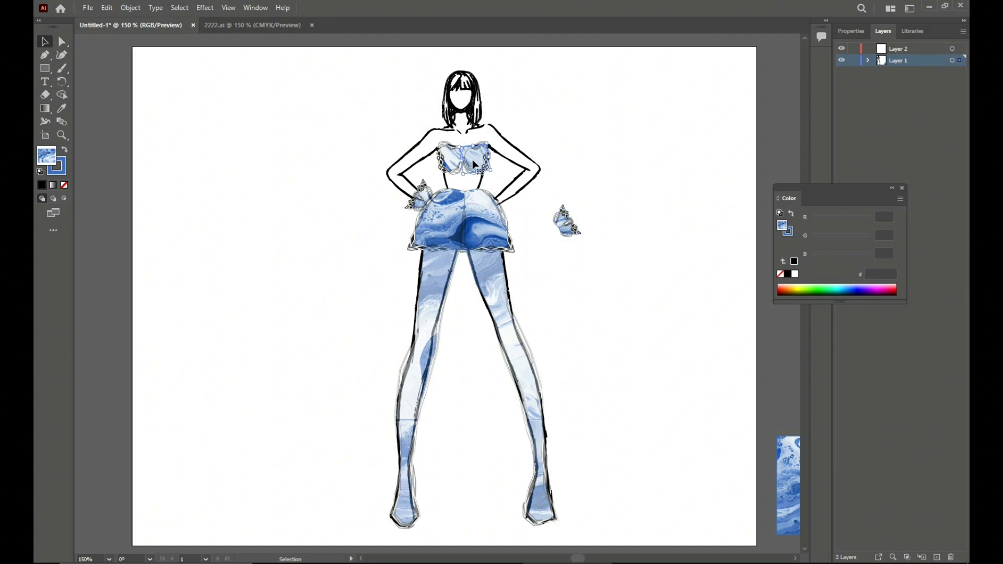
mouse_move(474, 164)
left_mouse_down()
mouse_move(465, 159)
mouse_move(500, 174)
mouse_move(482, 158)
left_mouse_up()
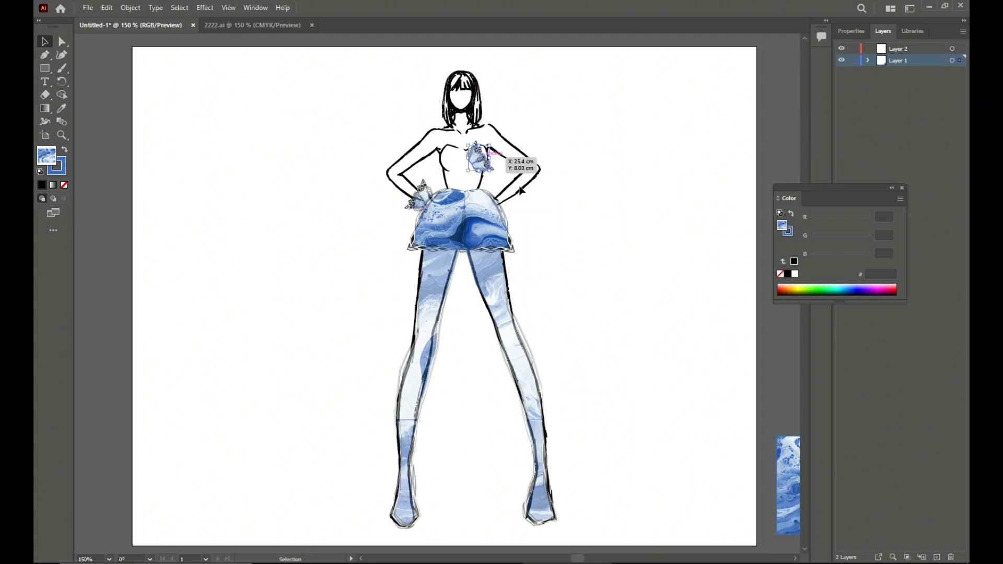
left_click(535, 257)
Step: Paste two copies of the cuff and stagger them diagonally from the right bust up to the shoulder
key("ctrl+v")
left_click_drag(430, 294, 484, 146)
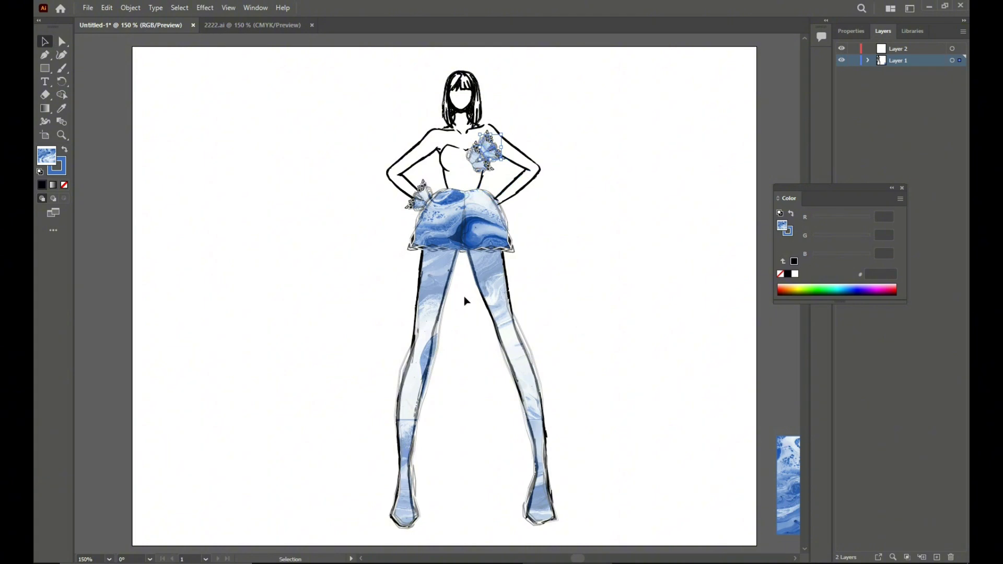
key("a")
key("ctrl+v")
left_click_drag(440, 295, 502, 138)
left_click(681, 176)
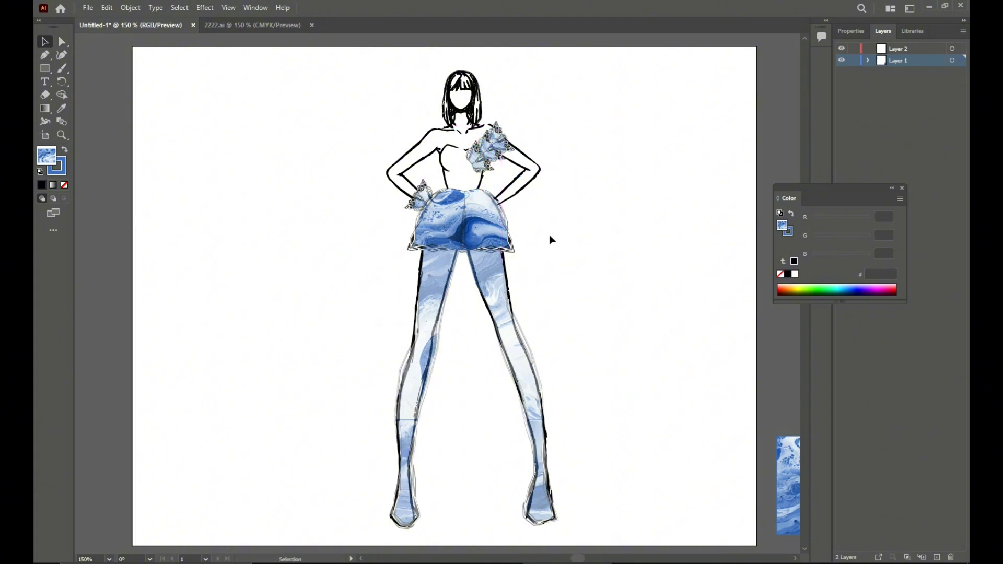
left_click(485, 164)
left_click_drag(465, 173, 442, 186)
key("a")
key("ctrl+z")
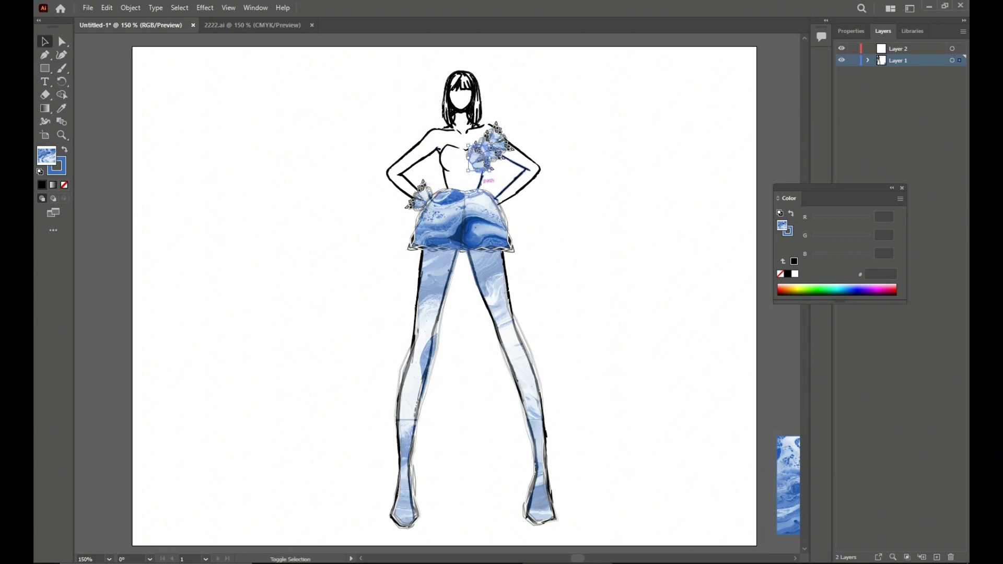
Step: Select the cuff pieces on the bust together and enlarge them across the chest, waist and shoulder
left_click(503, 152, "shift")
left_click_drag(451, 183, 402, 193)
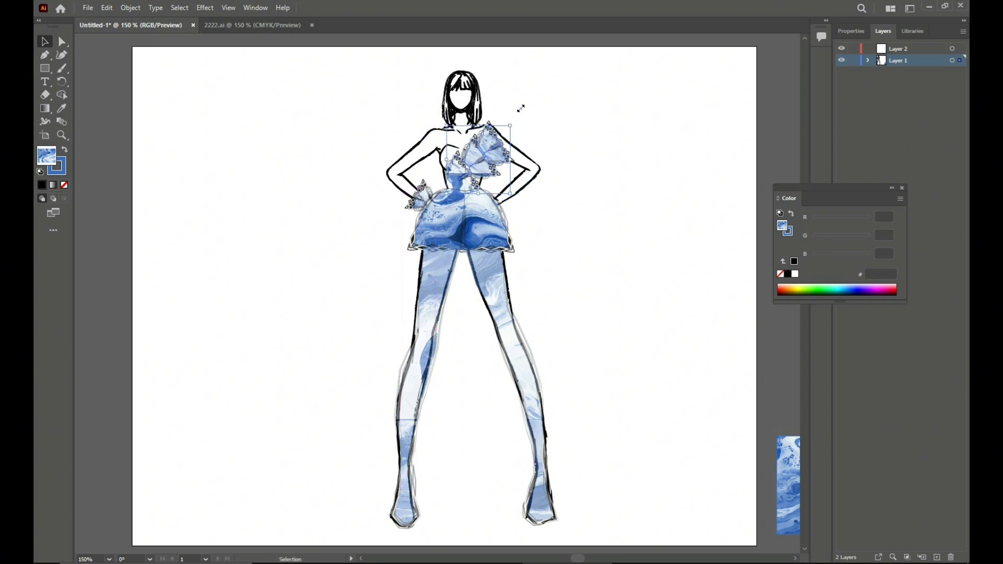
key("ctrl+z")
left_click(615, 249)
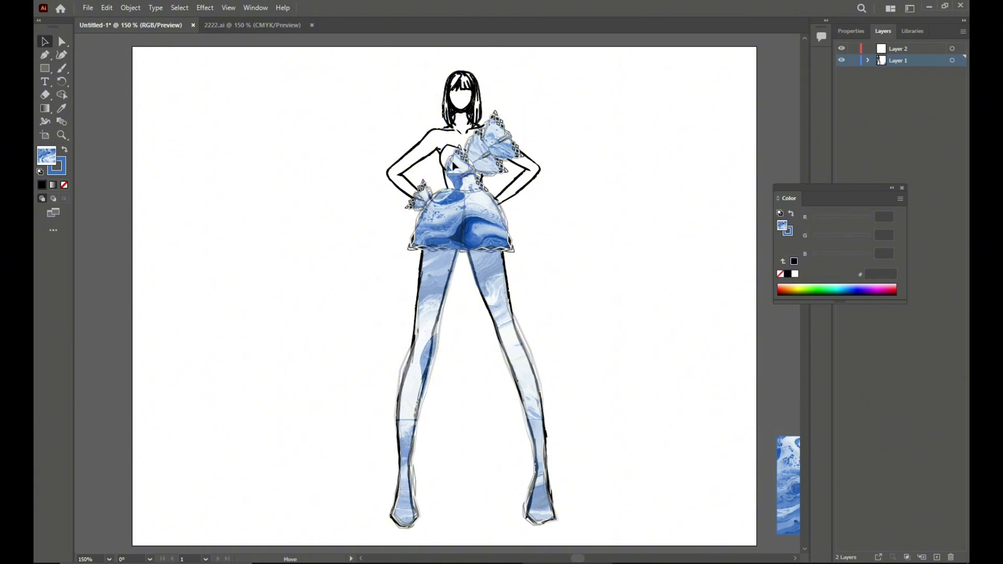
Step: Reposition the lowest enlarged cuff piece so it covers the left bust and the waist
mouse_move(453, 163)
left_mouse_down()
mouse_move(477, 190)
mouse_move(459, 179)
left_mouse_up()
left_click(481, 166)
left_click(496, 140)
left_click(485, 162)
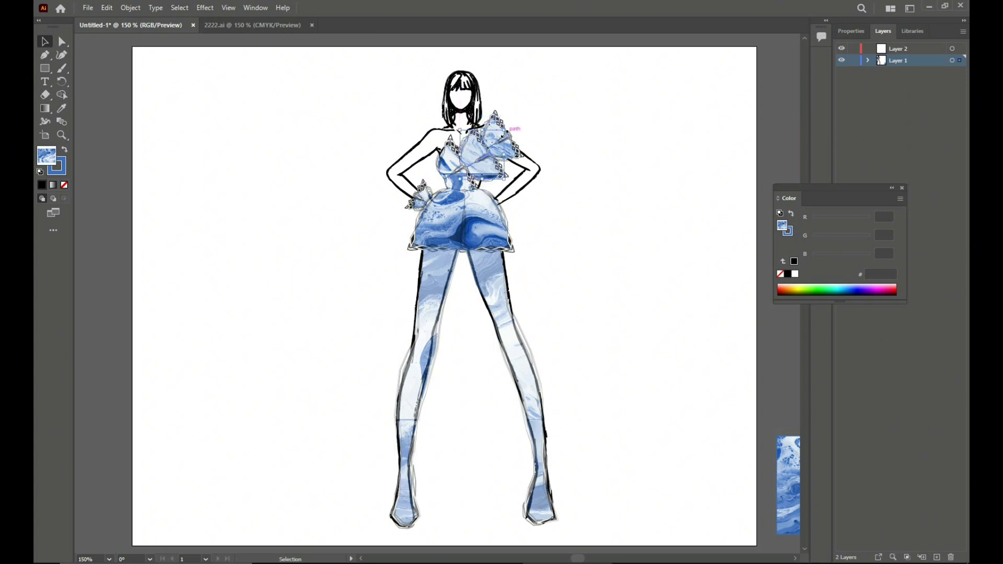
left_click_drag(505, 131, 505, 130)
left_click_drag(558, 181, 557, 181)
left_click_drag(504, 130, 521, 113)
left_click(505, 138)
left_click(559, 233)
Step: Delete the middle cuff piece on the right bust, keeping the shoulder piece
left_click(508, 153)
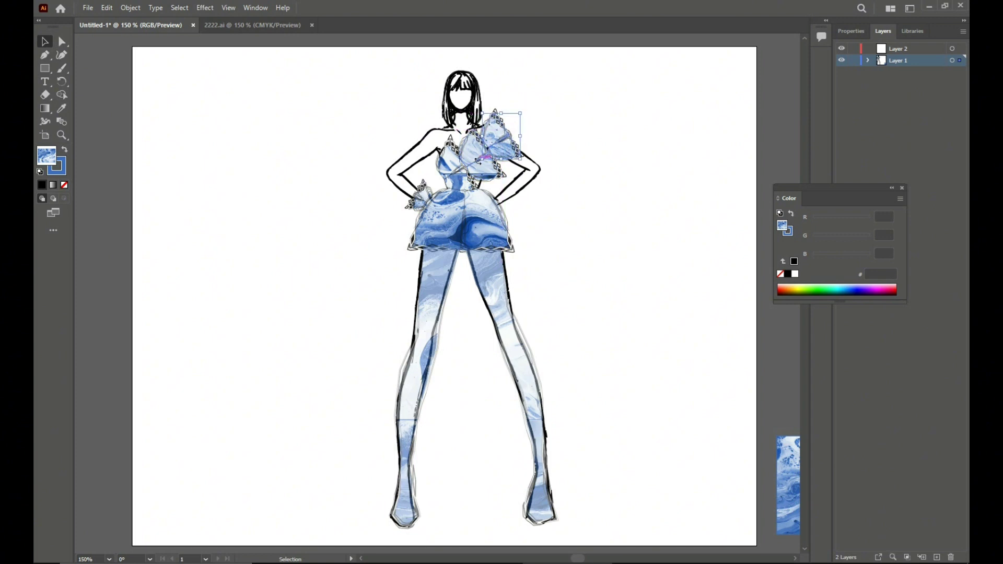
key("Delete")
key("ctrl+z")
left_click(482, 170)
key("Delete")
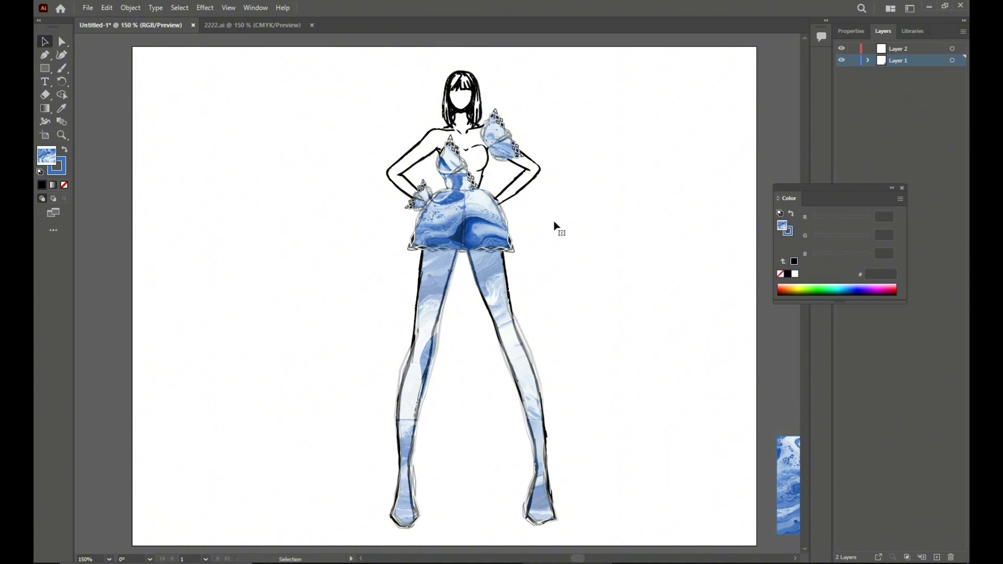
Step: Scale down the shoulder piece and fit it over the right bust as a small cup
left_click(512, 158)
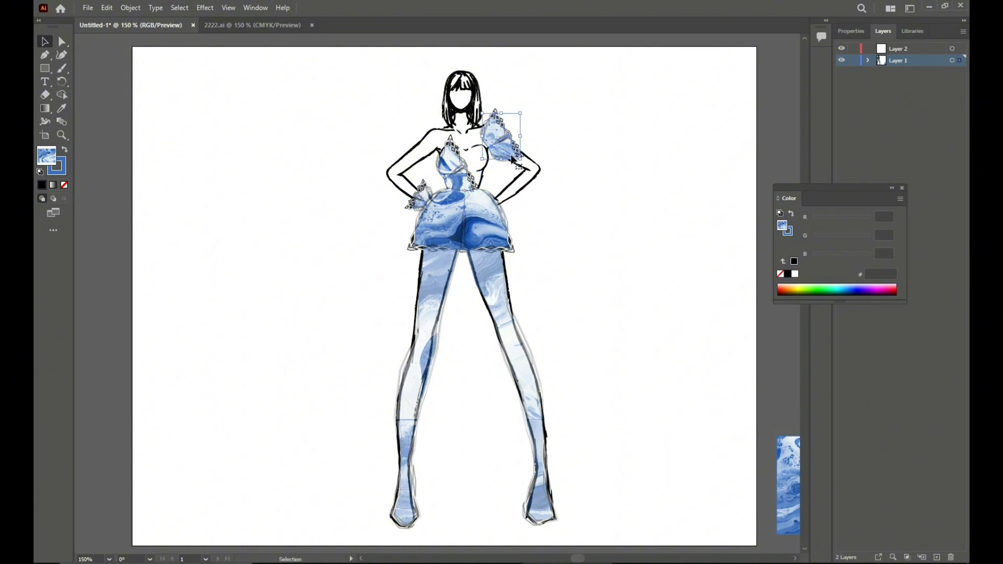
left_click_drag(520, 155, 626, 193)
left_click(571, 163)
left_click(597, 209)
left_click(478, 160)
left_click_drag(491, 137, 496, 129)
left_click(618, 183)
left_click(482, 161)
left_click_drag(500, 169, 498, 172)
left_click(548, 121)
left_click(482, 151)
left_click_drag(492, 131, 481, 156)
left_click(584, 135)
left_click(615, 185)
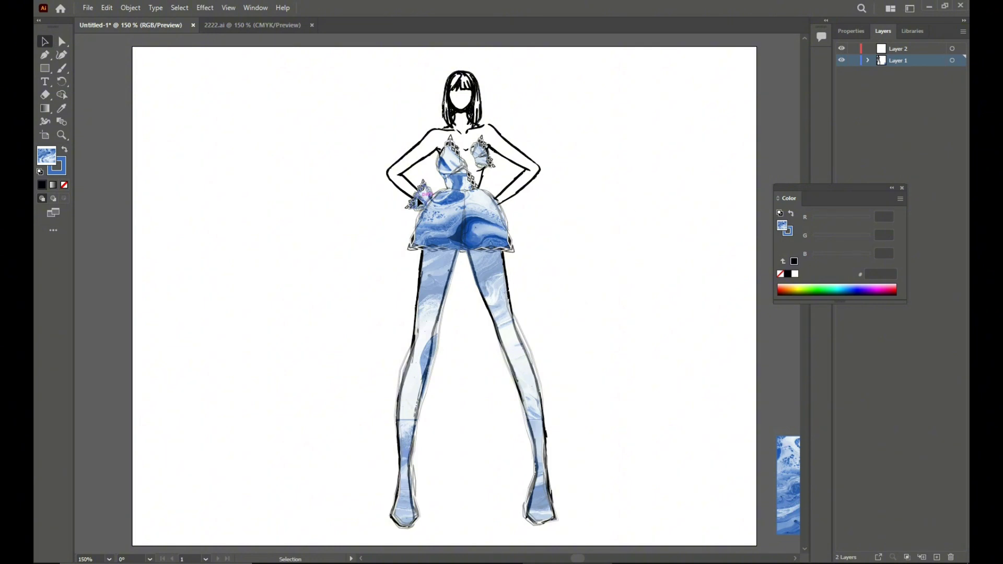
Step: Move the left wrist cuff up onto the left upper arm and send it backward
left_click_drag(418, 198, 425, 174)
left_click(575, 192)
left_click(415, 156)
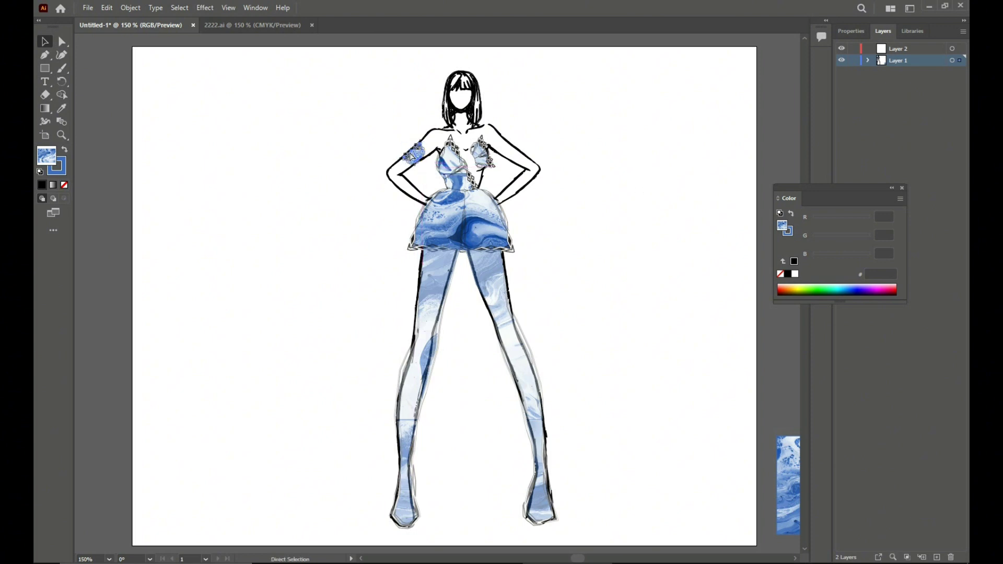
key("ctrl+[")
Step: Paste a copy of the arm cuff, rotate it and place it at the left elbow
key("ctrl+v")
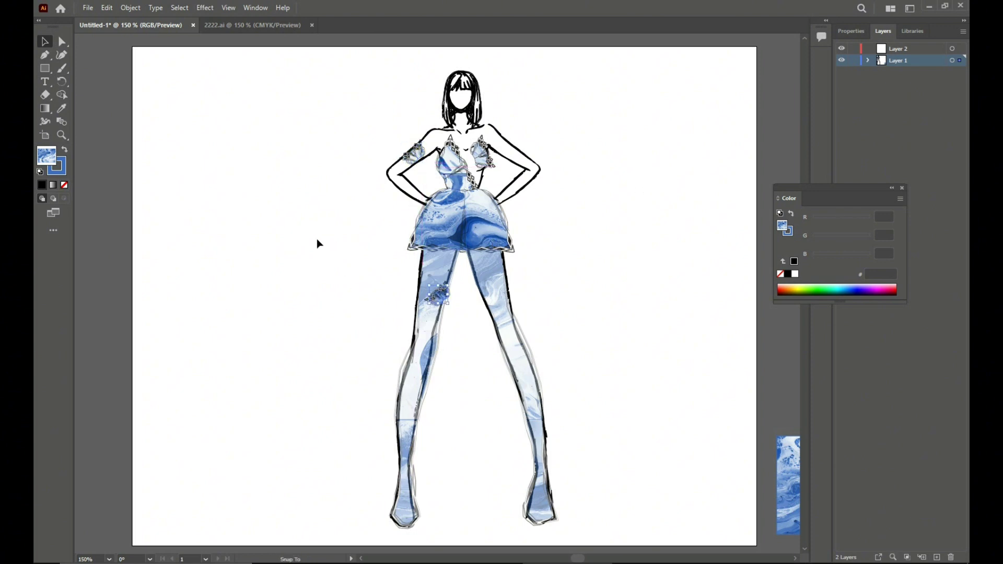
left_click_drag(439, 293, 337, 296)
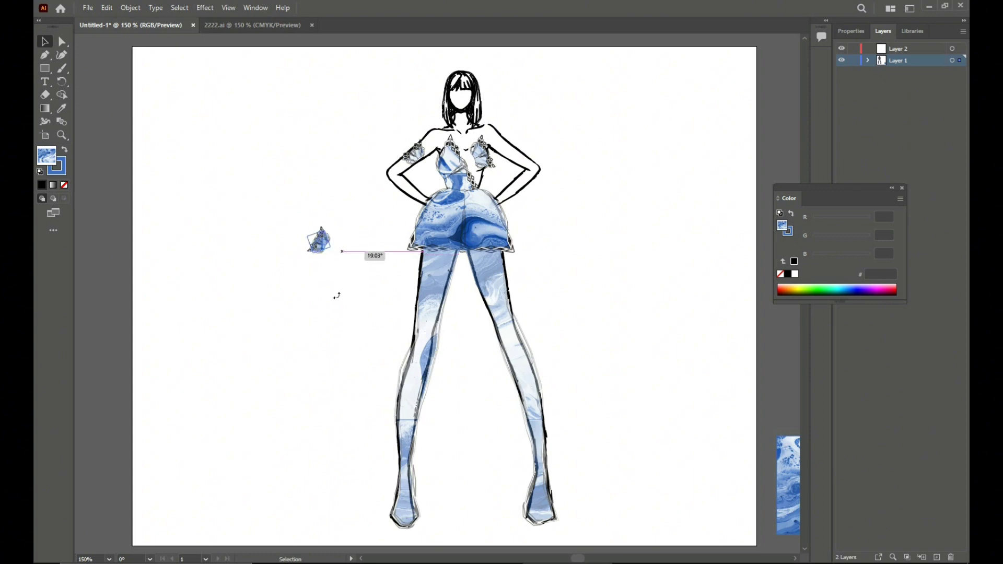
left_click_drag(337, 252, 401, 181)
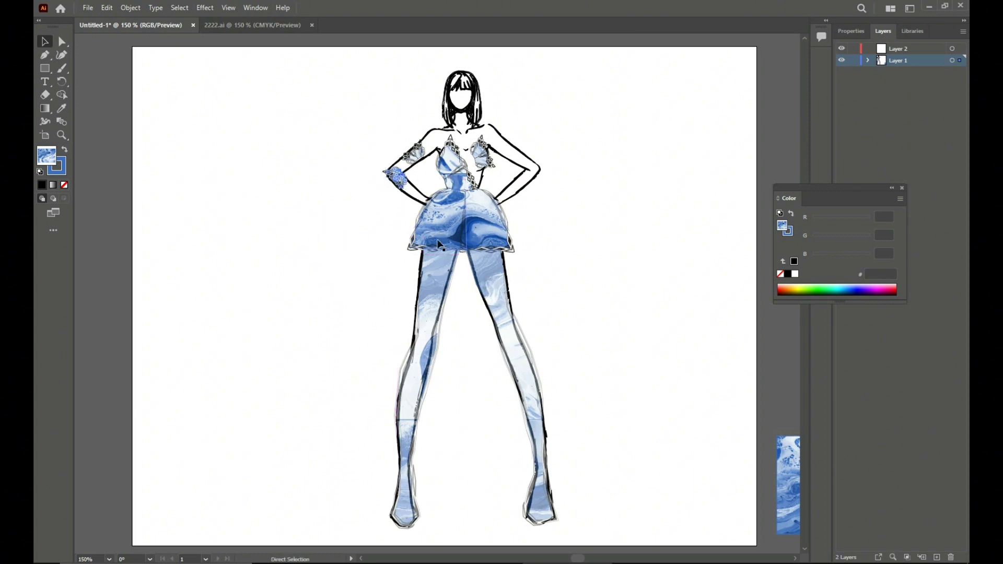
Step: Paste another copy of the arm cuff and place it on the left upper arm, just above the elbow
key("ctrl+c")
key("ctrl+v")
left_click_drag(443, 293, 408, 167)
left_click(349, 215)
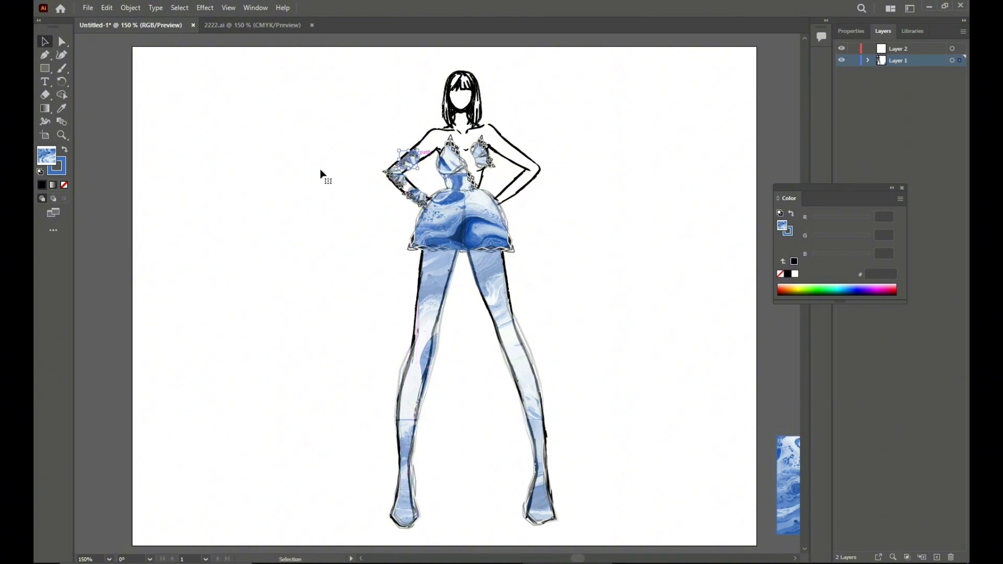
left_click(415, 197)
left_click(319, 225)
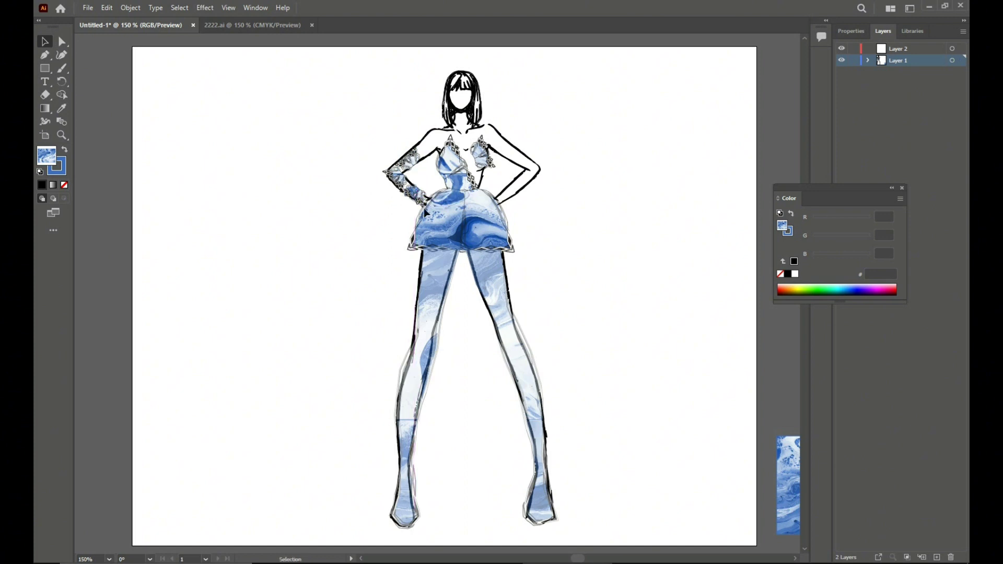
Step: Paste a further copy of the cuff and fit it over the top of the left arm up to the shoulder
left_click(418, 160)
key("a")
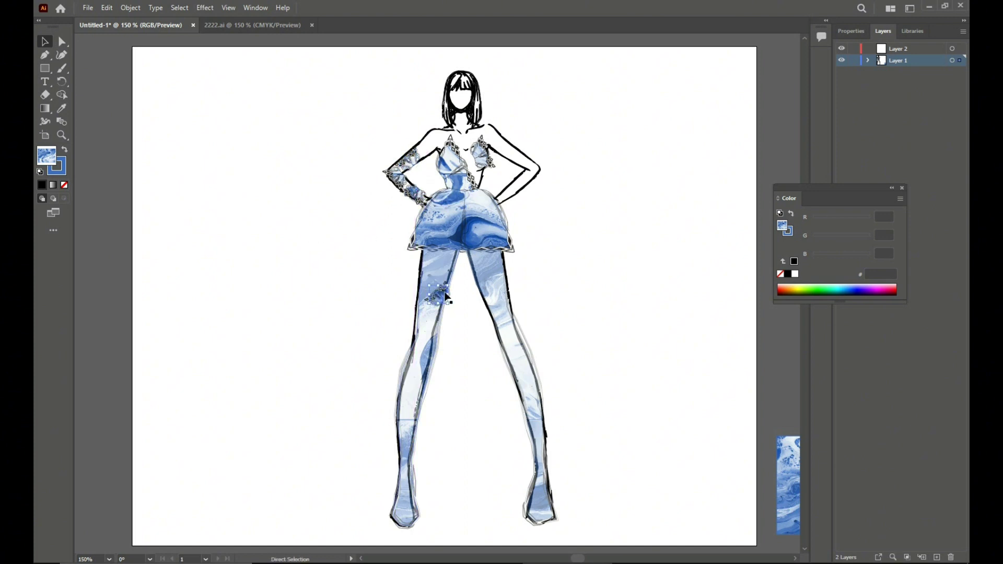
key("v")
left_click_drag(417, 175, 428, 148)
left_click_drag(428, 150, 443, 132)
left_click(629, 228)
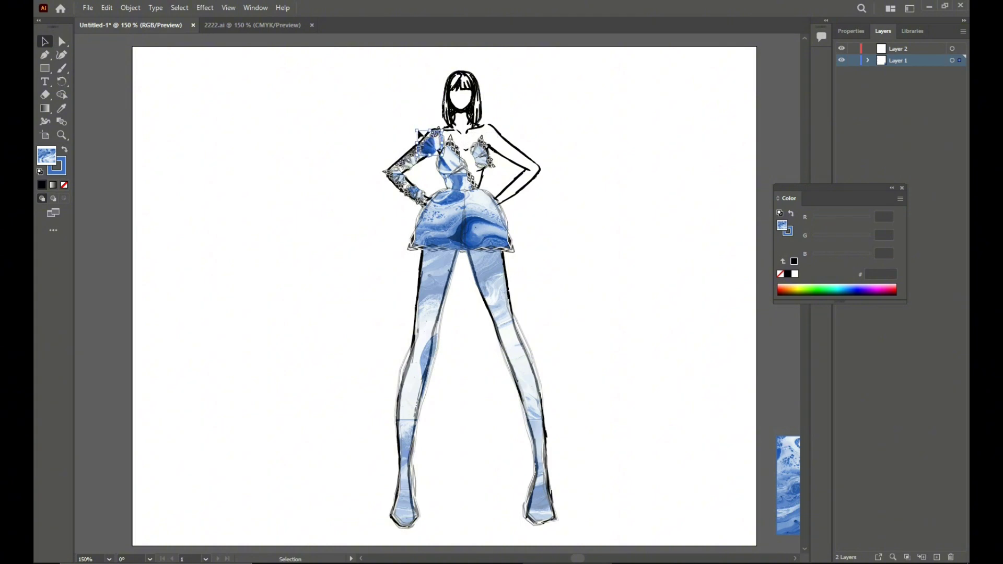
Step: Delete the marble image lying beside the artboard
left_click(642, 265)
left_click(780, 467)
key("Delete")
Step: Draw a marble-filled rectangle covering the whole artboard and send it to the back behind the figure
key("ctrl+minus")
key("m")
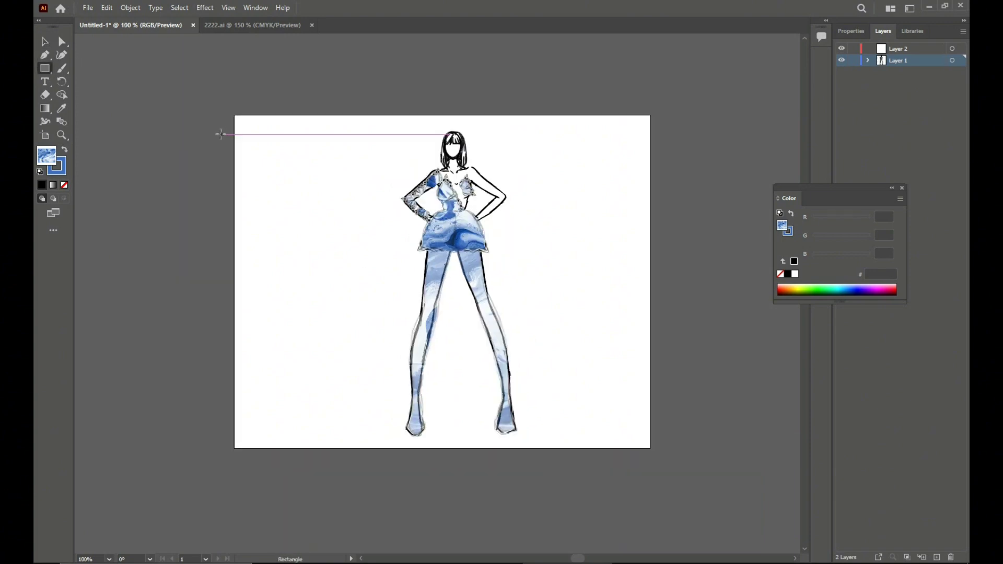
left_click_drag(235, 116, 650, 448)
key("v")
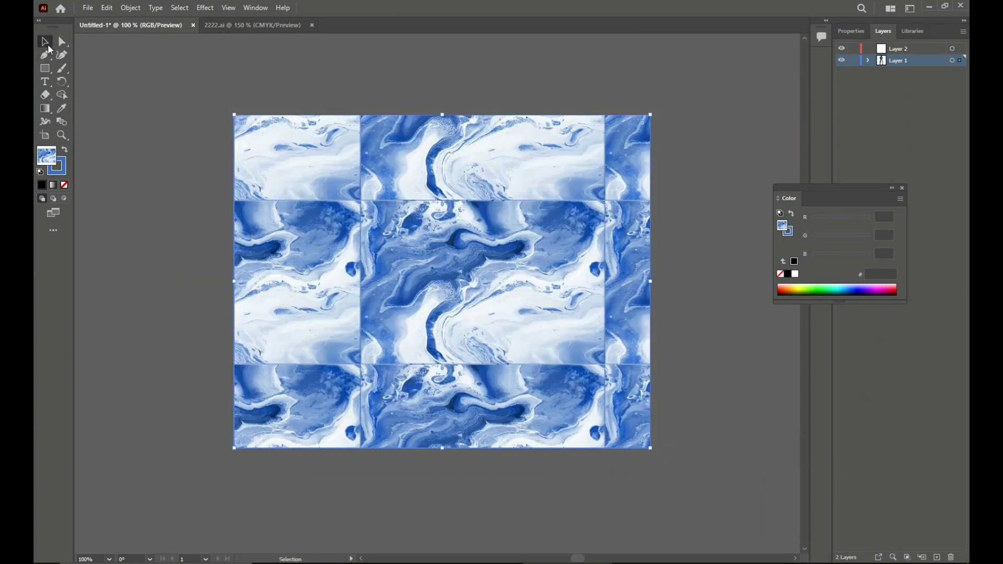
right_click(415, 257)
key("Escape")
Step: Set the opacity of the marble background rectangle to 24%
left_click(257, 14)
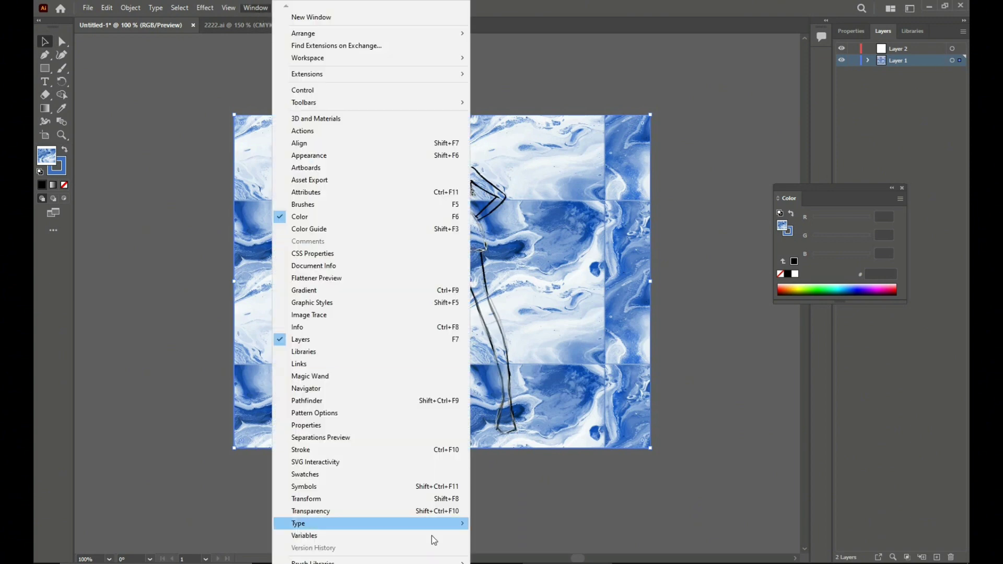
left_click(415, 498)
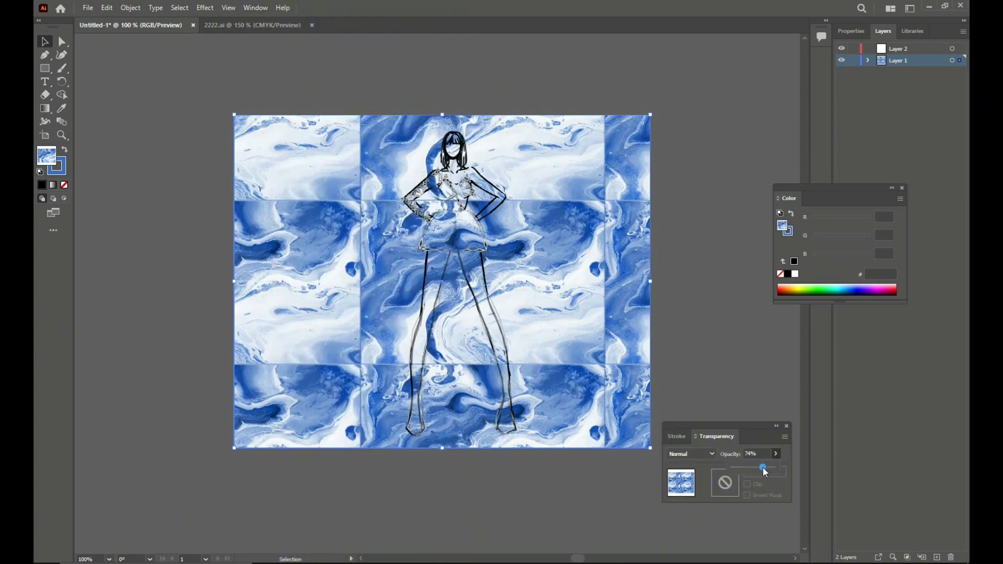
left_click_drag(765, 472, 742, 469)
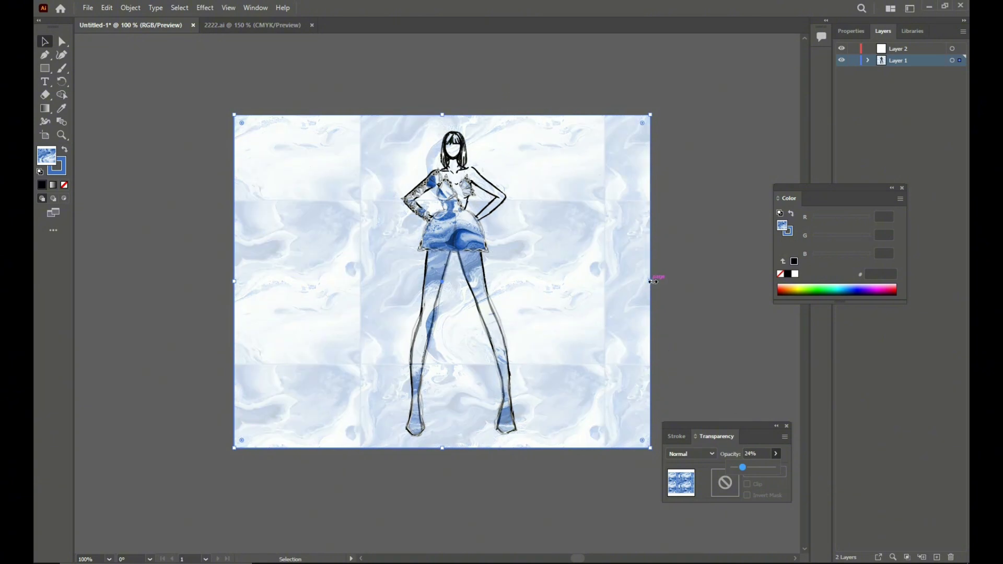
Step: Narrow the translucent background rectangle from both sides to a full-height strip just around the figure
left_click(621, 283)
left_click_drag(235, 282, 399, 283)
left_click_drag(658, 277, 525, 291)
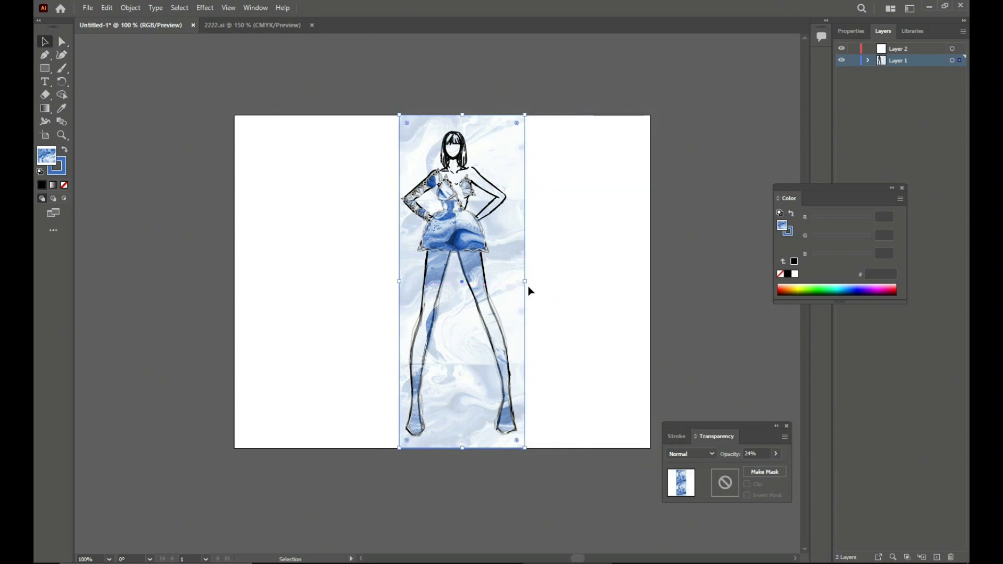
Step: Draw a second marble-filled rectangle over the whole artboard and send it to the back
key("m")
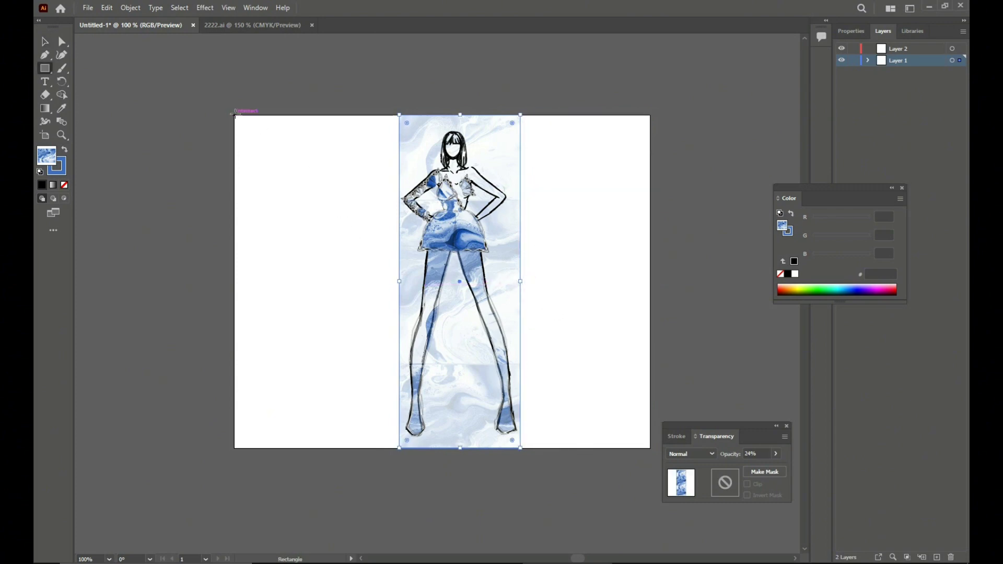
mouse_move(235, 116)
left_mouse_down()
mouse_move(613, 434)
mouse_move(651, 449)
left_mouse_up()
left_click(44, 42)
right_click(500, 305)
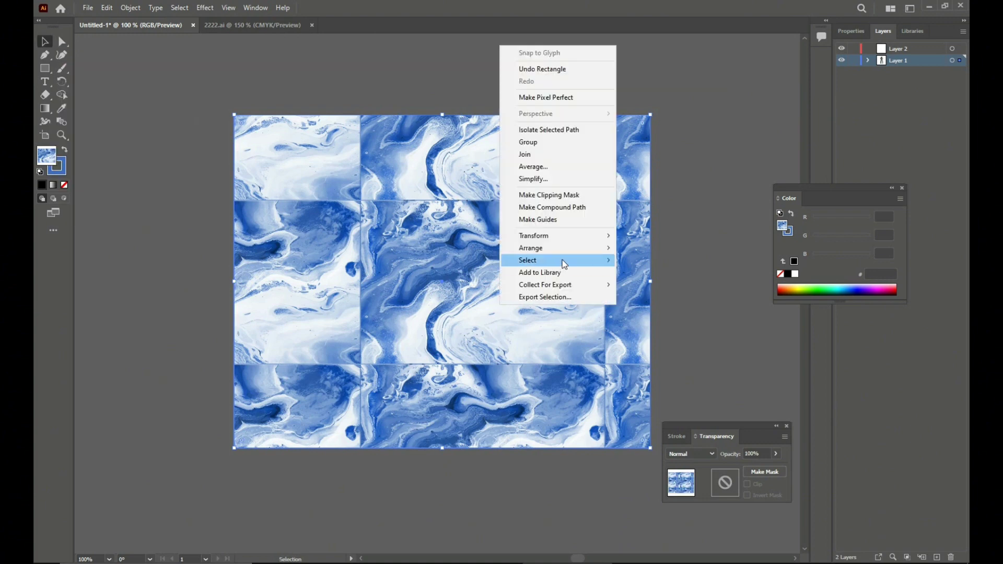
mouse_move(569, 248)
left_click(648, 285)
Step: Bring the translucent strip to the front and narrow the full-size marble rectangle to a panel left of the figure
right_click(516, 314)
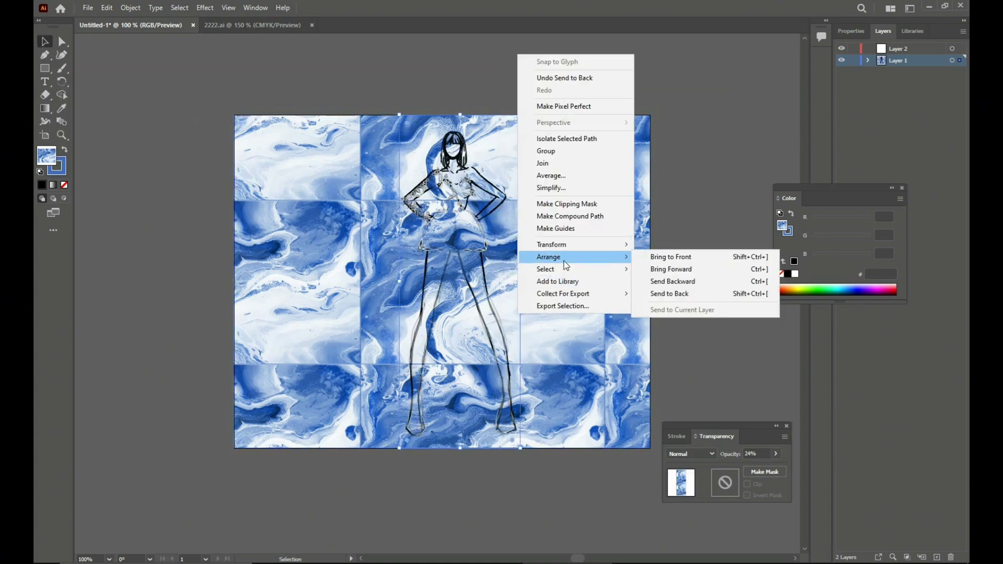
left_click(659, 255)
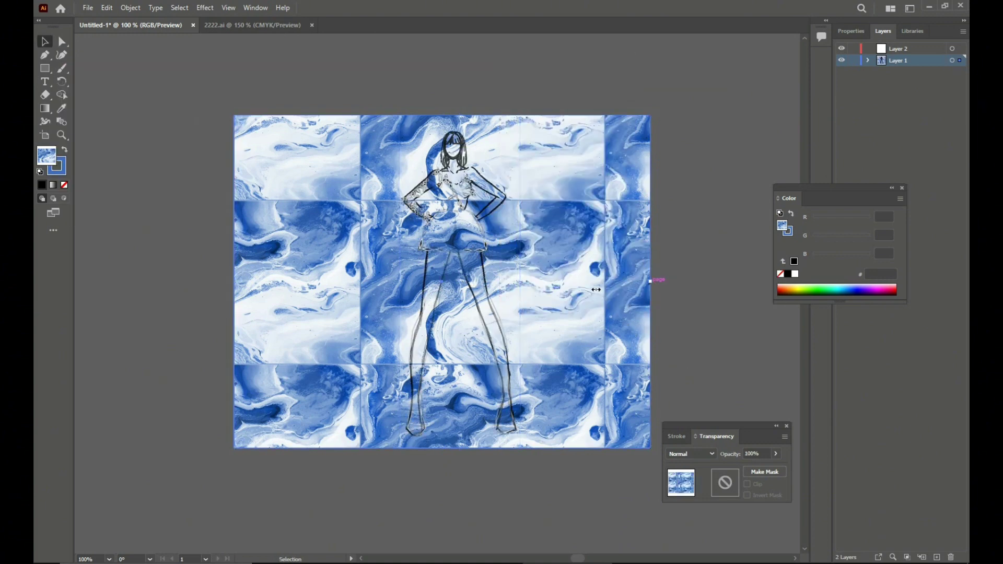
left_click(719, 334)
left_click(326, 279)
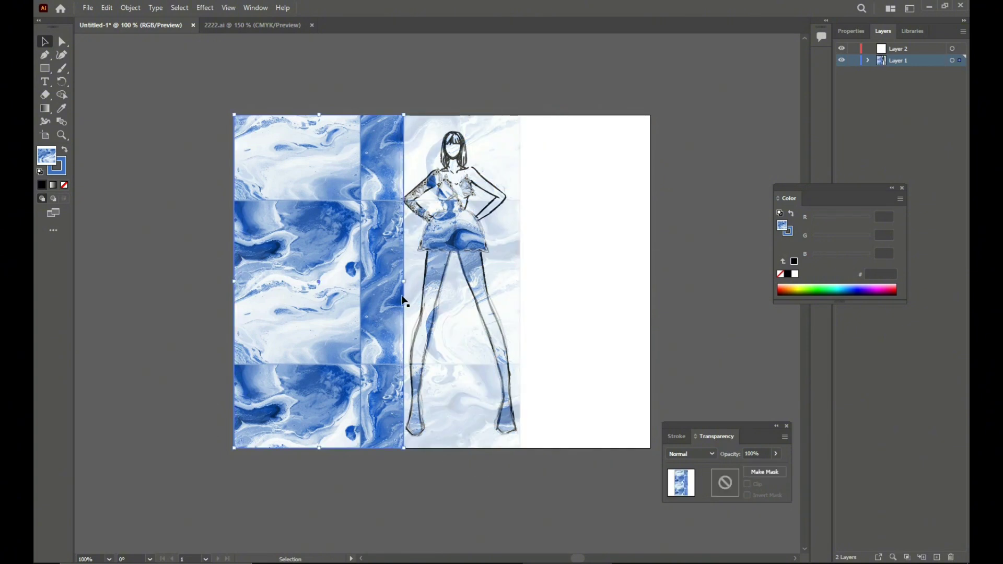
Step: Paste a copy of the left marble panel and resize it to fill the area between the strip and the artboard's right edge
key("a")
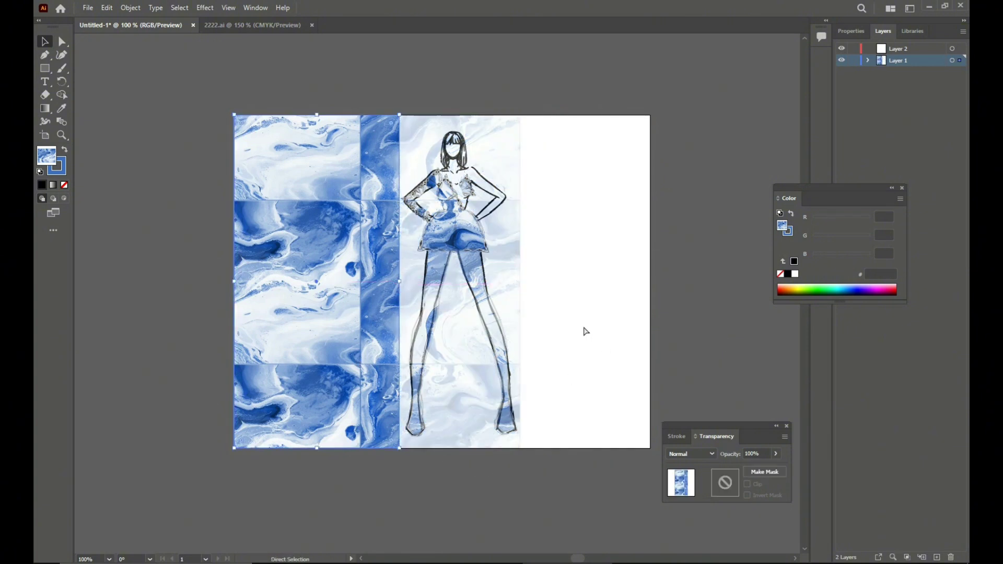
key("ctrl+v")
mouse_move(618, 285)
left_mouse_down()
mouse_move(628, 288)
mouse_move(629, 273)
left_mouse_up()
left_click_drag(515, 283, 528, 287)
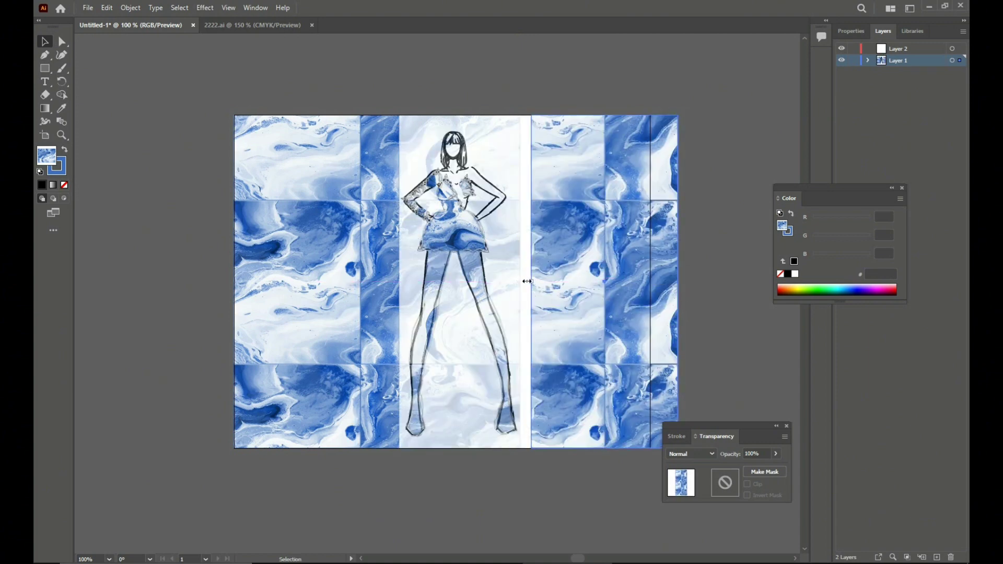
left_click_drag(531, 115, 520, 115)
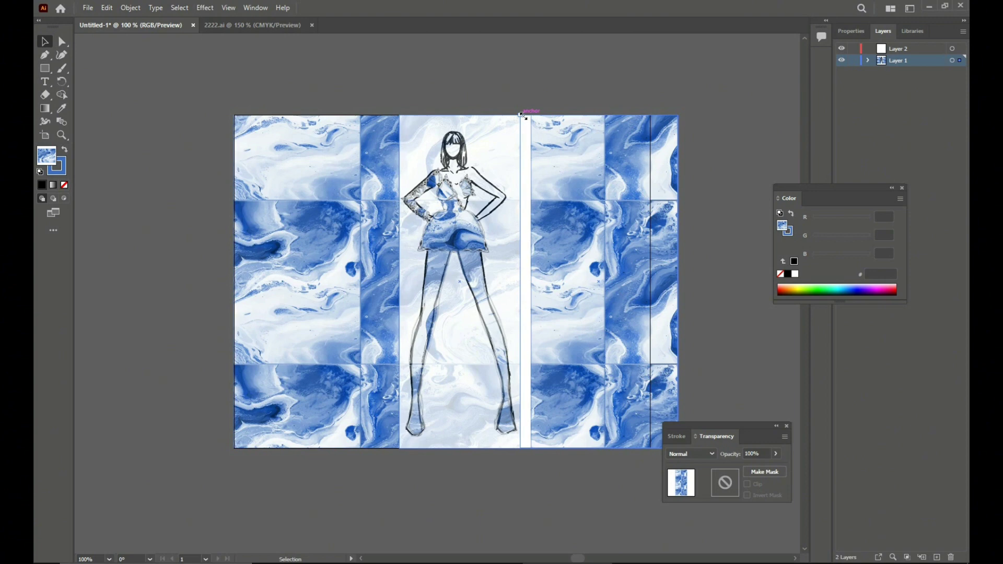
left_click_drag(678, 115, 650, 118)
left_click(690, 127)
left_click_drag(598, 137, 597, 133)
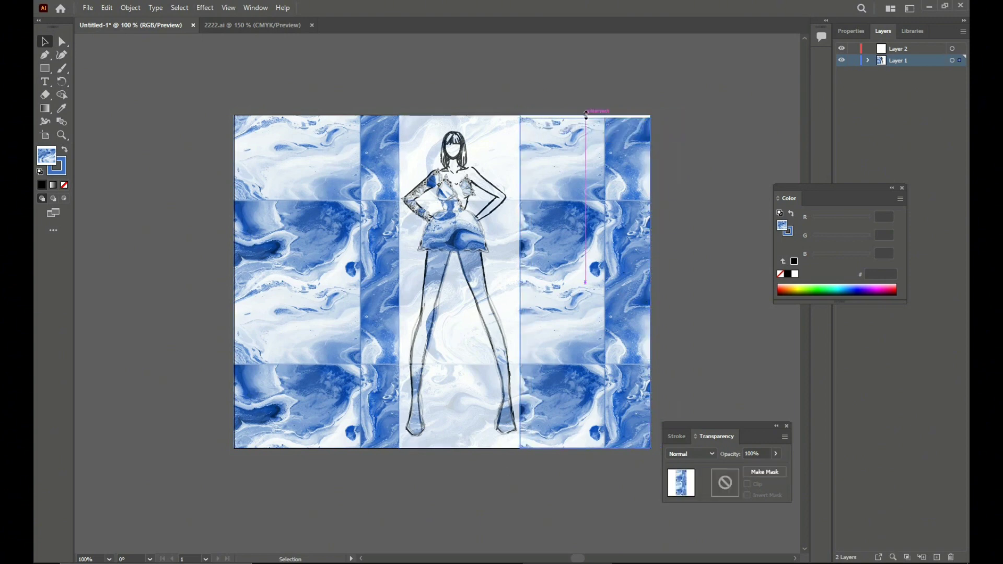
Step: Set the opacity of both marble side panels to 79%
left_click(342, 363, "shift")
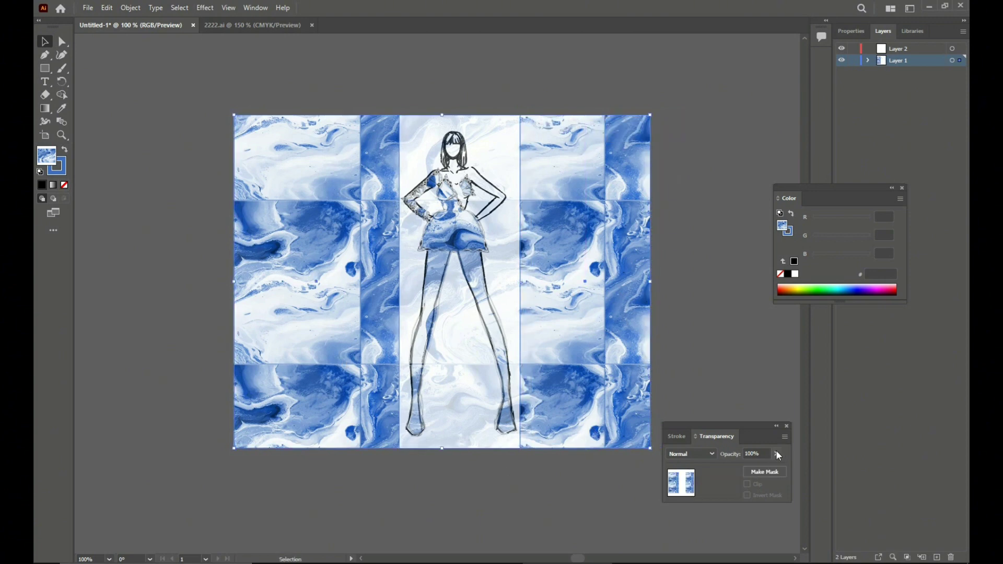
left_click_drag(770, 471, 767, 472)
left_click(735, 346)
Step: Remove the stroke from the translucent central strip
left_click(452, 429)
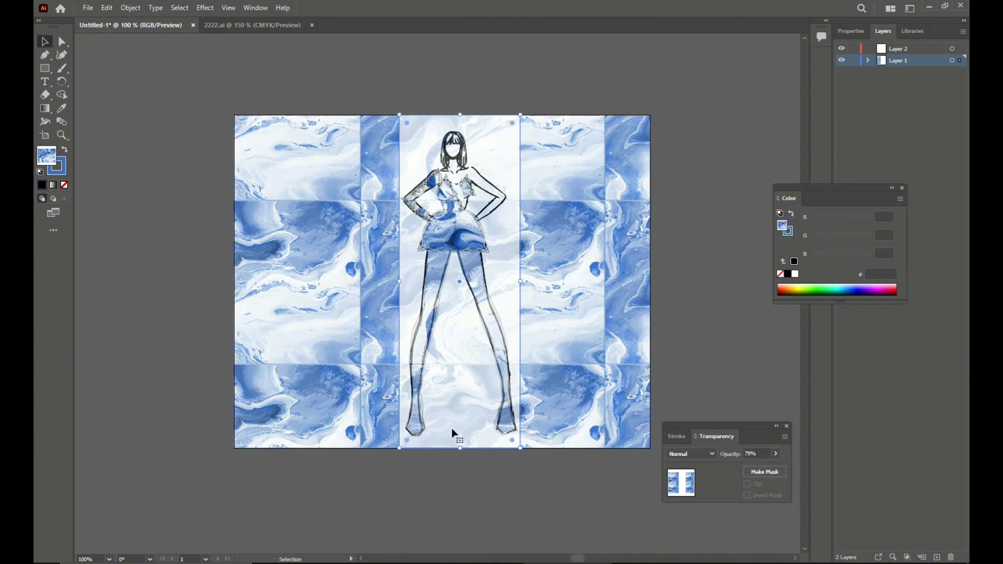
left_click(63, 170)
left_click(64, 185)
left_click(784, 325)
Step: Remove the blue stroke from the left and right marble side panels
left_click(597, 307)
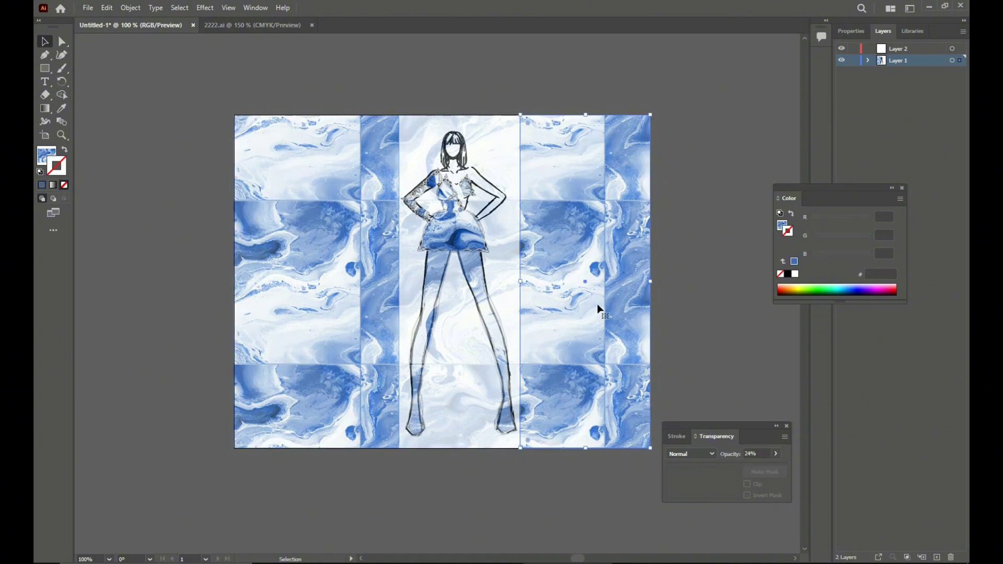
left_click(345, 300, "shift")
left_click(310, 290)
left_click(63, 185)
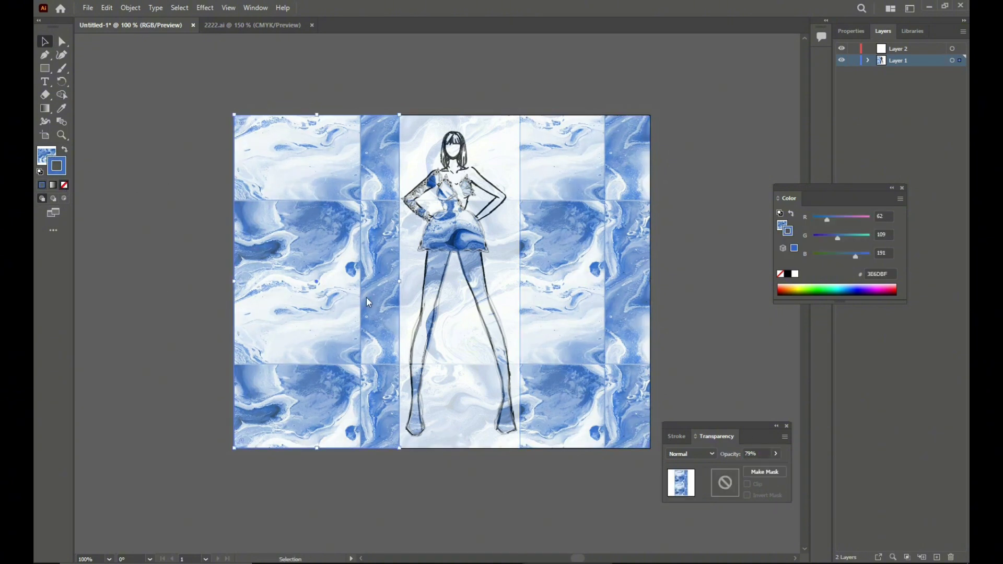
left_click(562, 307)
left_click(64, 185)
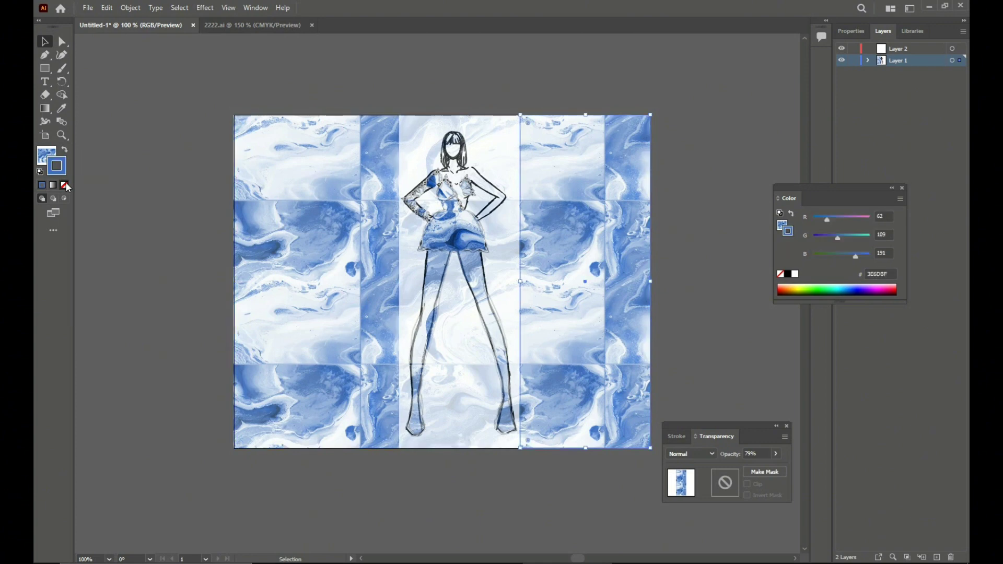
Step: Extend the central strip's left edge slightly over the left marble panel and select that panel
left_click(459, 260)
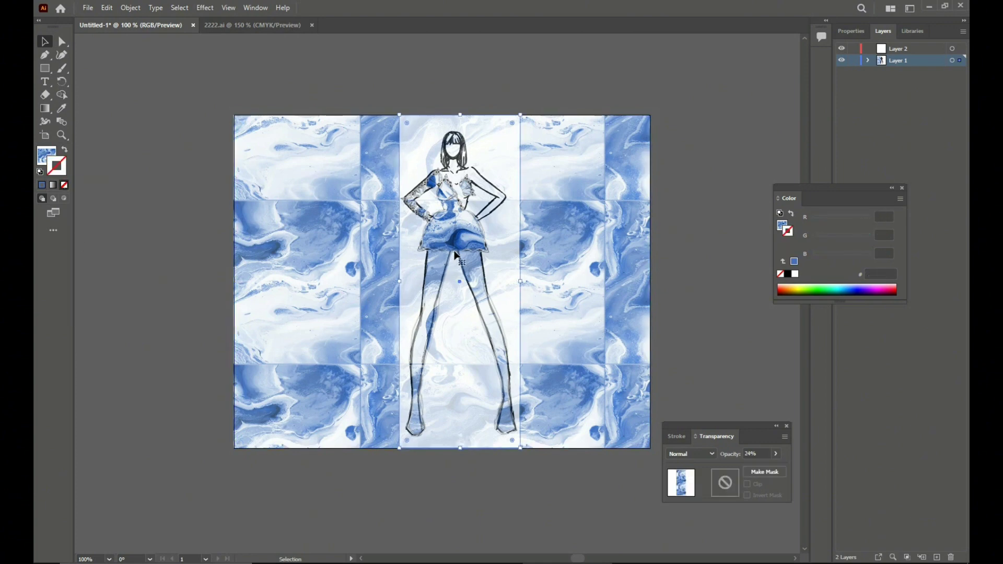
left_click_drag(399, 281, 392, 282)
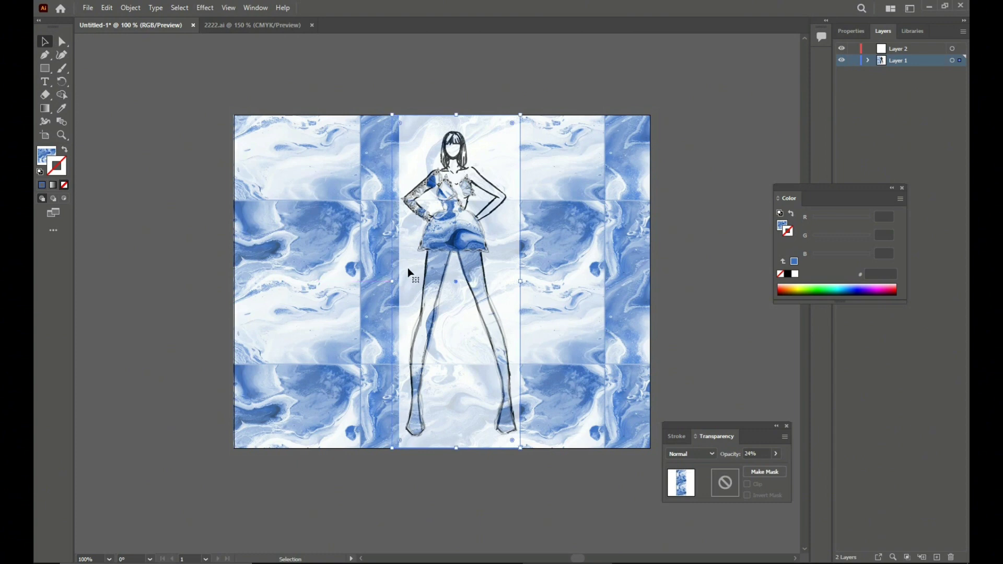
left_click(362, 295)
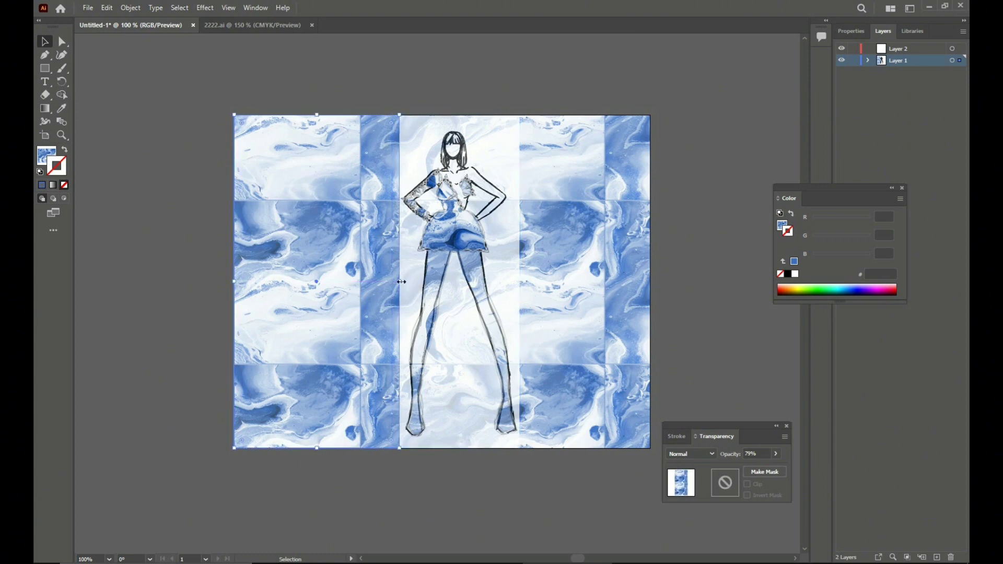